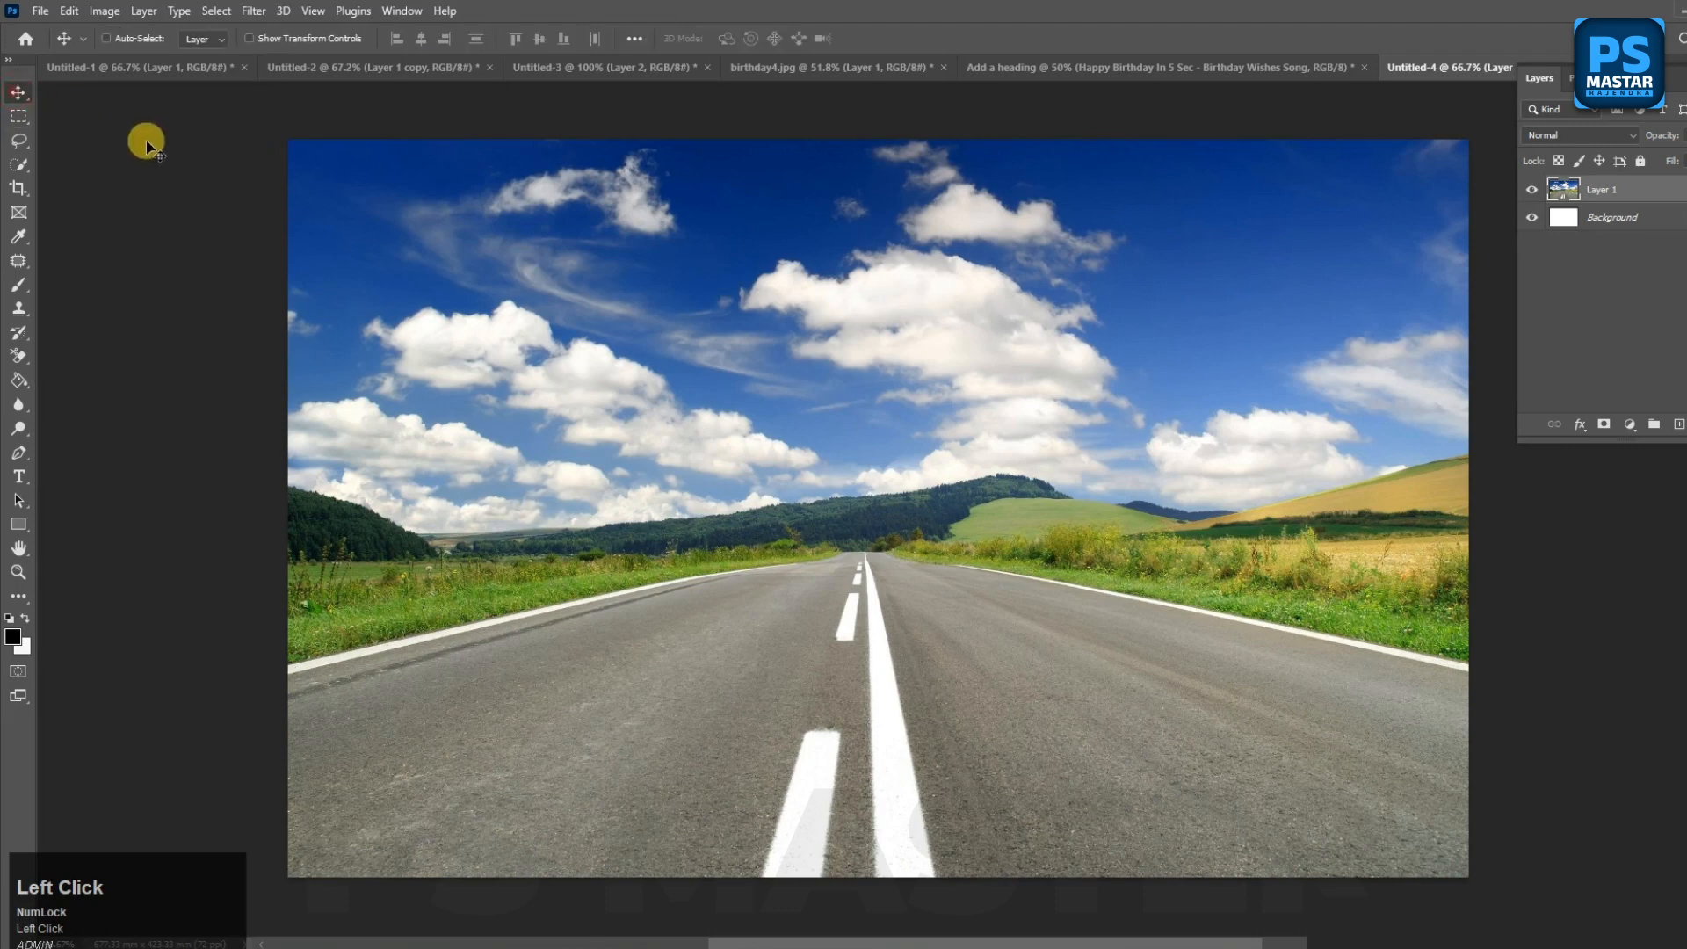
# Step: Switch the screen mode to hide the document tabs and add the white text "YUG" in Poppins ExtraBold over the sky
pyautogui.press('f')
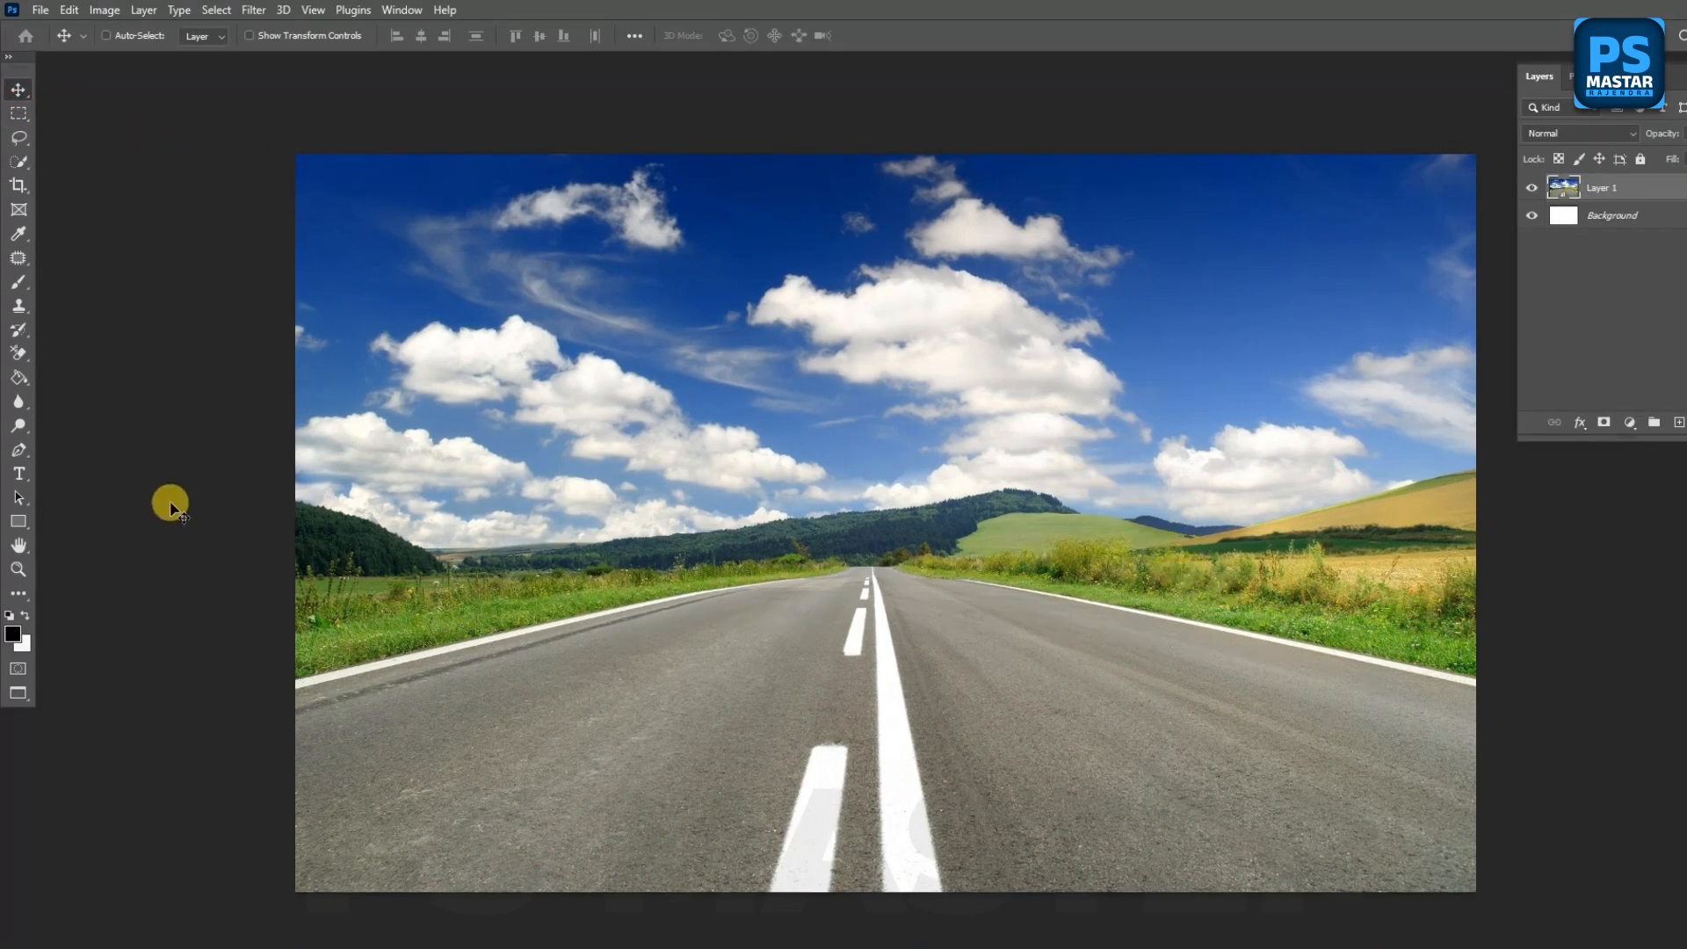
pyautogui.click(18, 473)
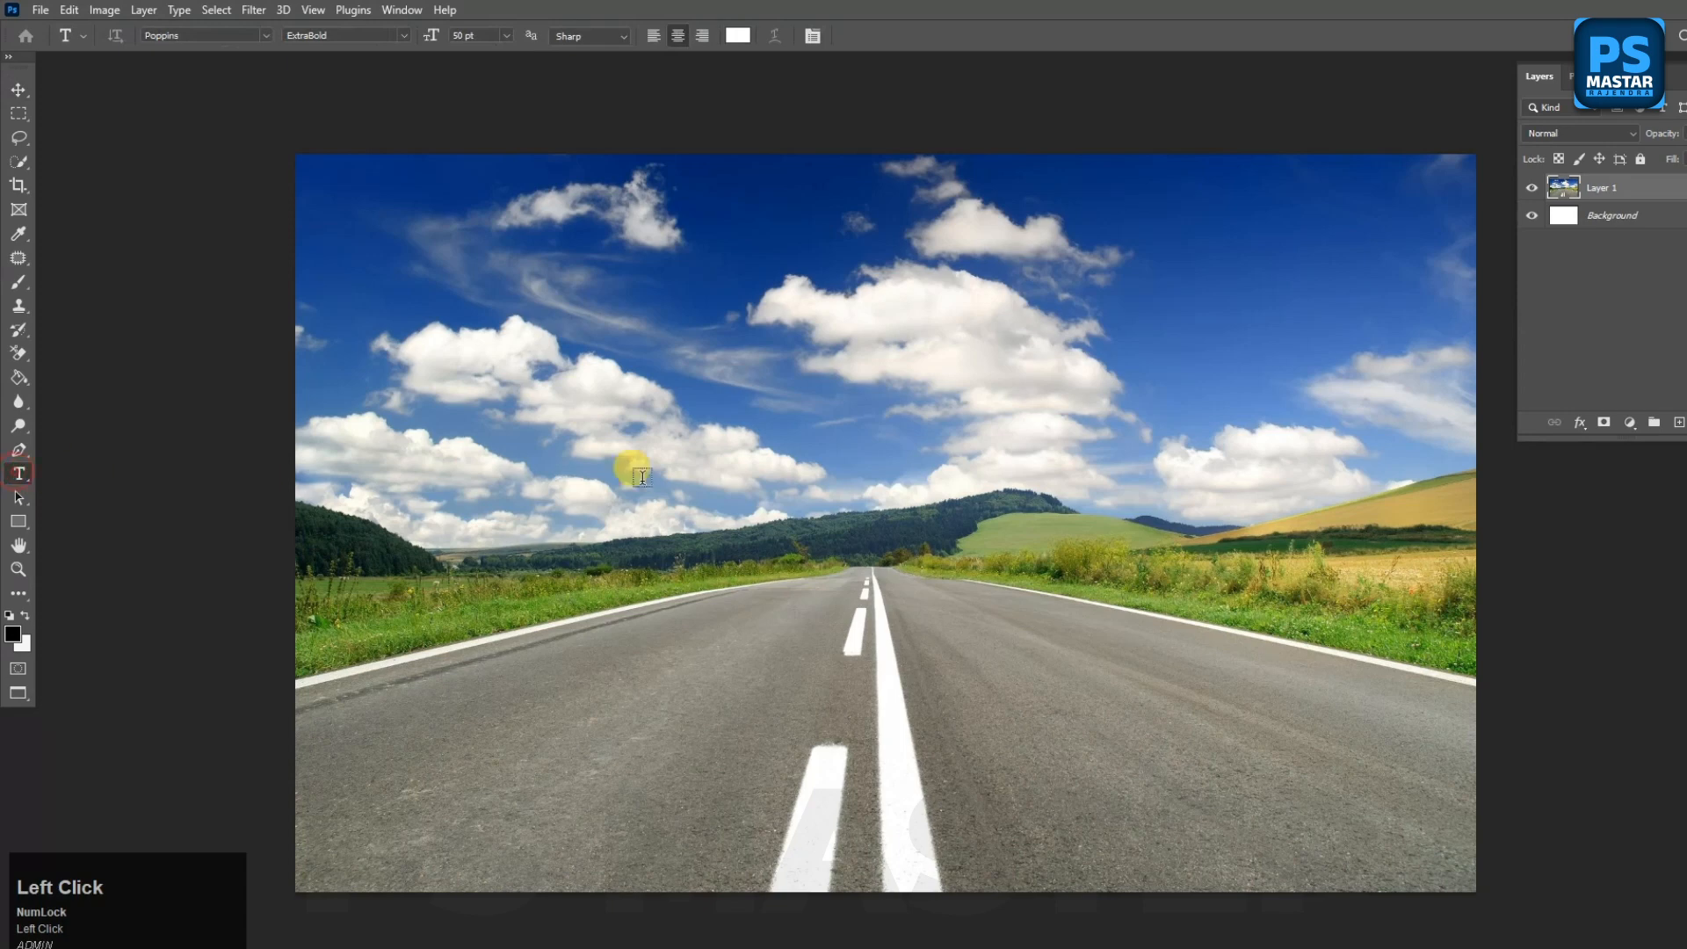
pyautogui.click(794, 420)
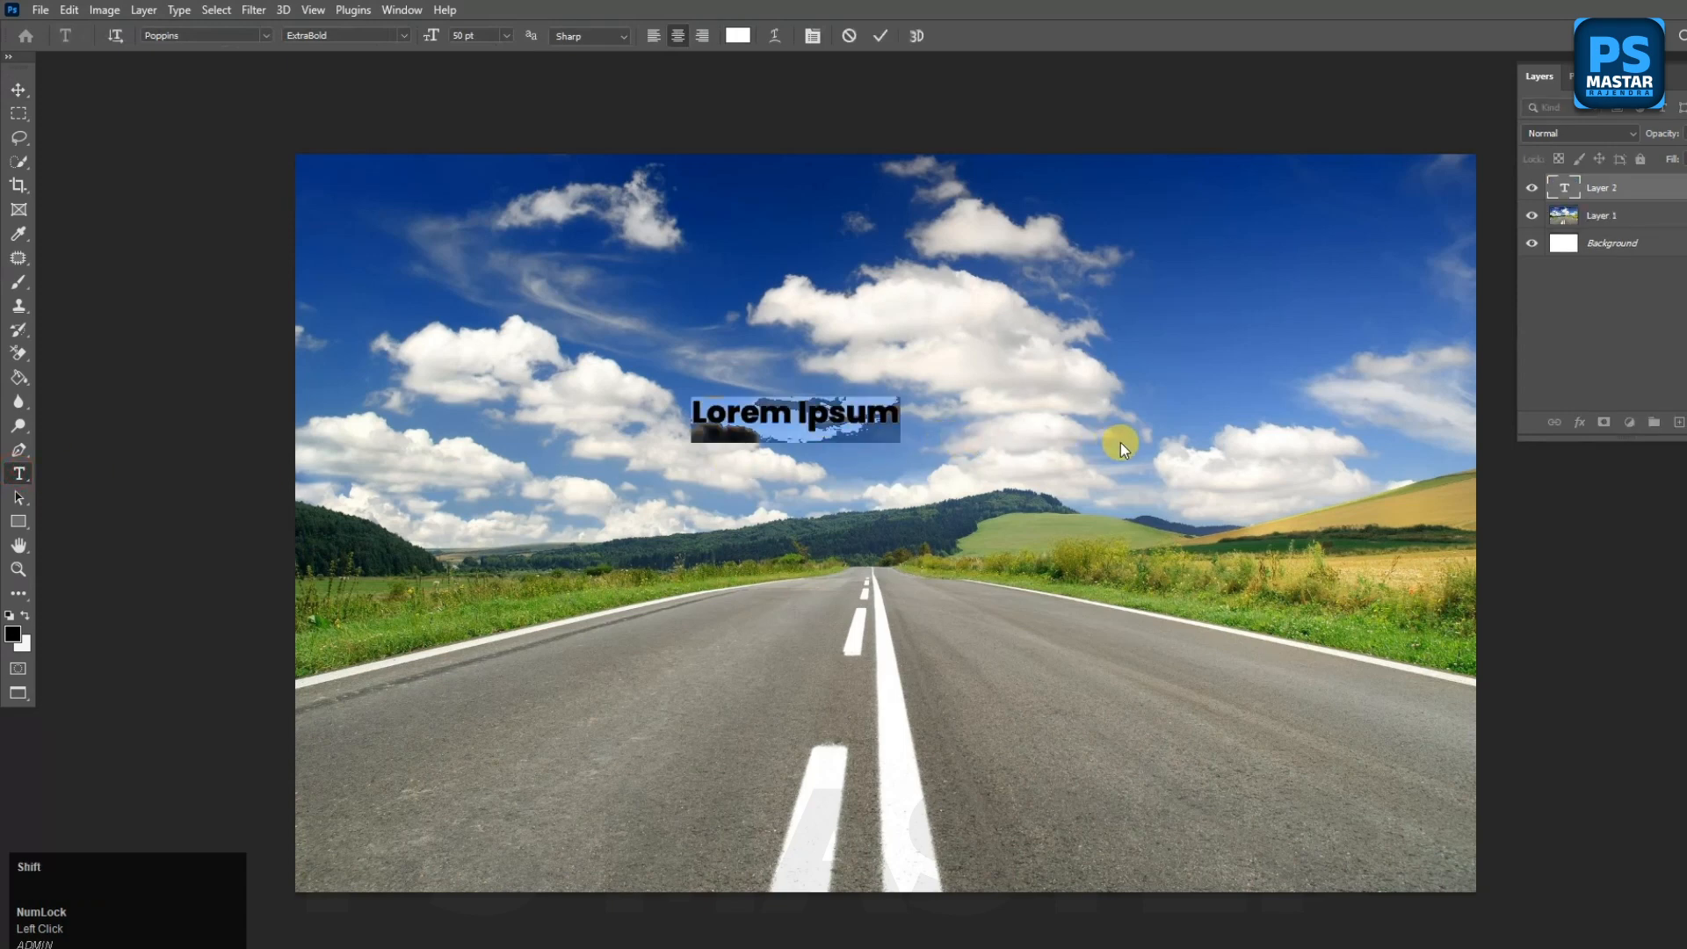
pyautogui.write('YUG')
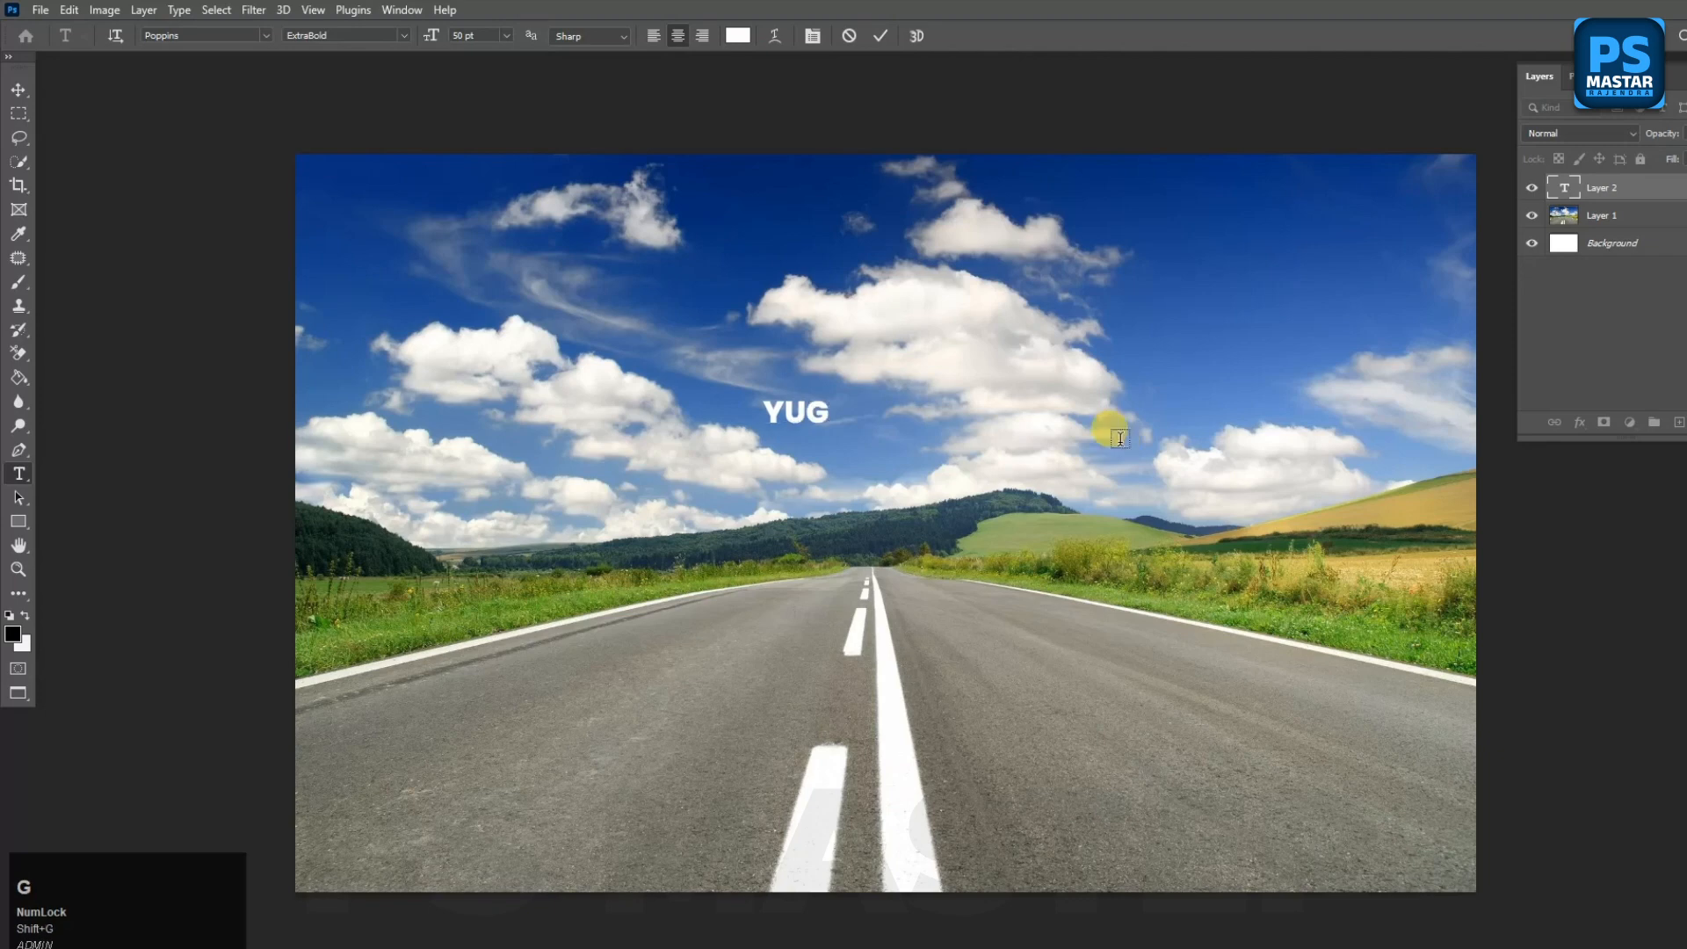
pyautogui.click(1120, 438)
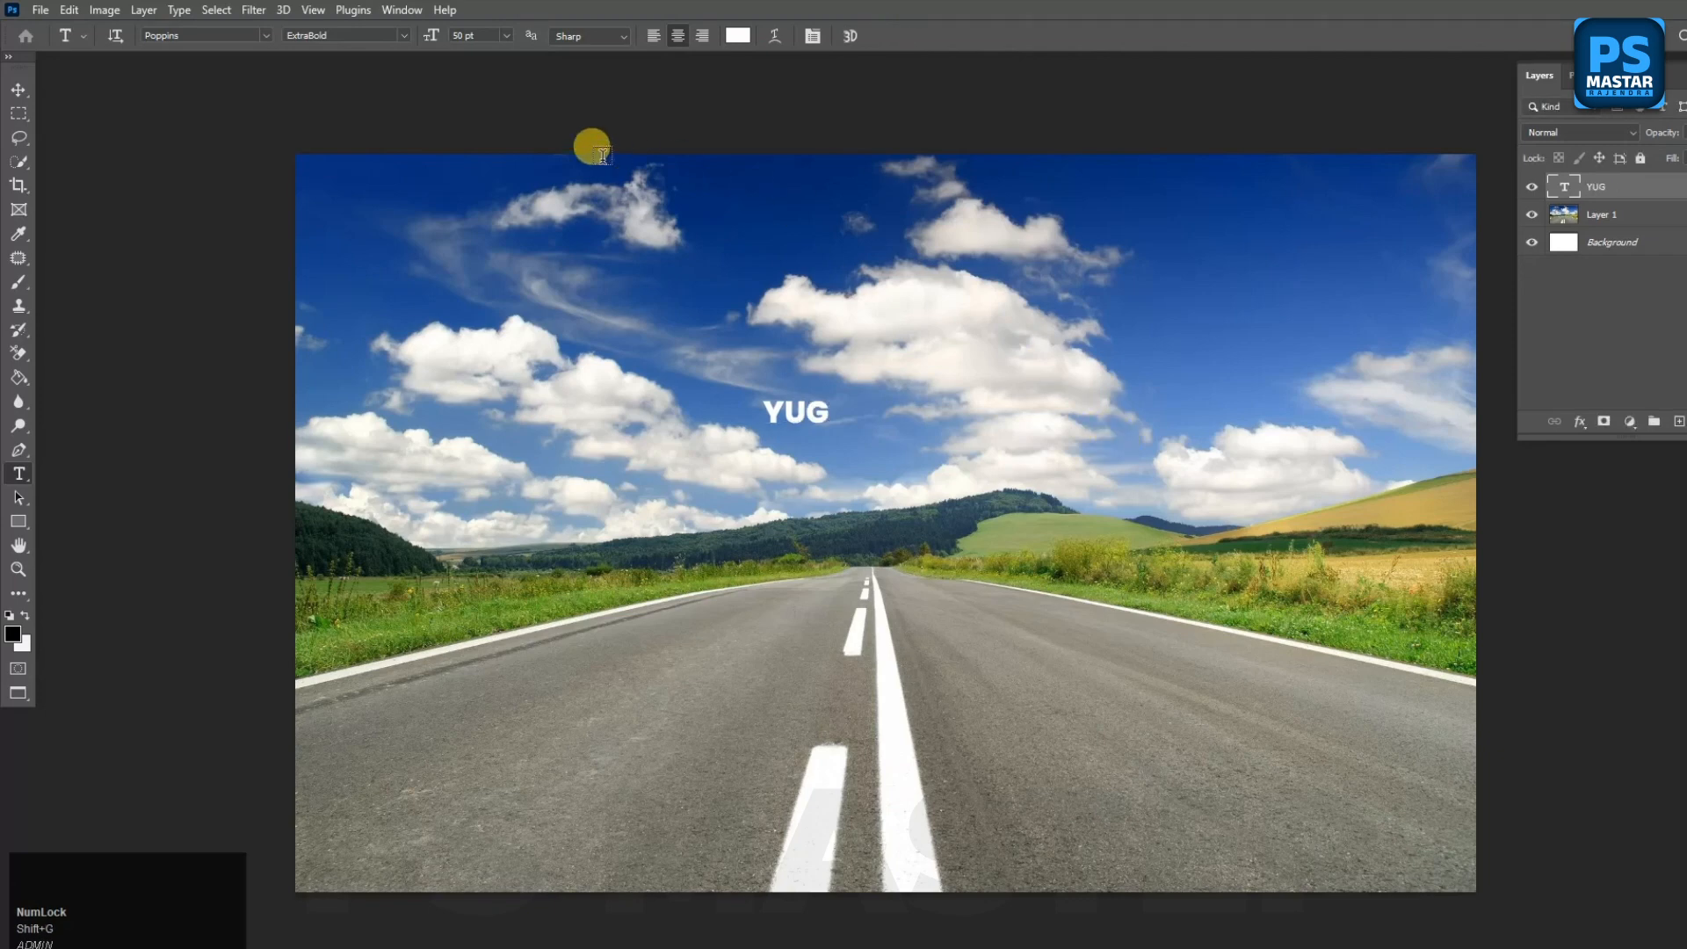
# Step: Scale the YUG text to about 808% and centre it over the horizon so its base stands on the road
pyautogui.hotkey('ctrl', 't')
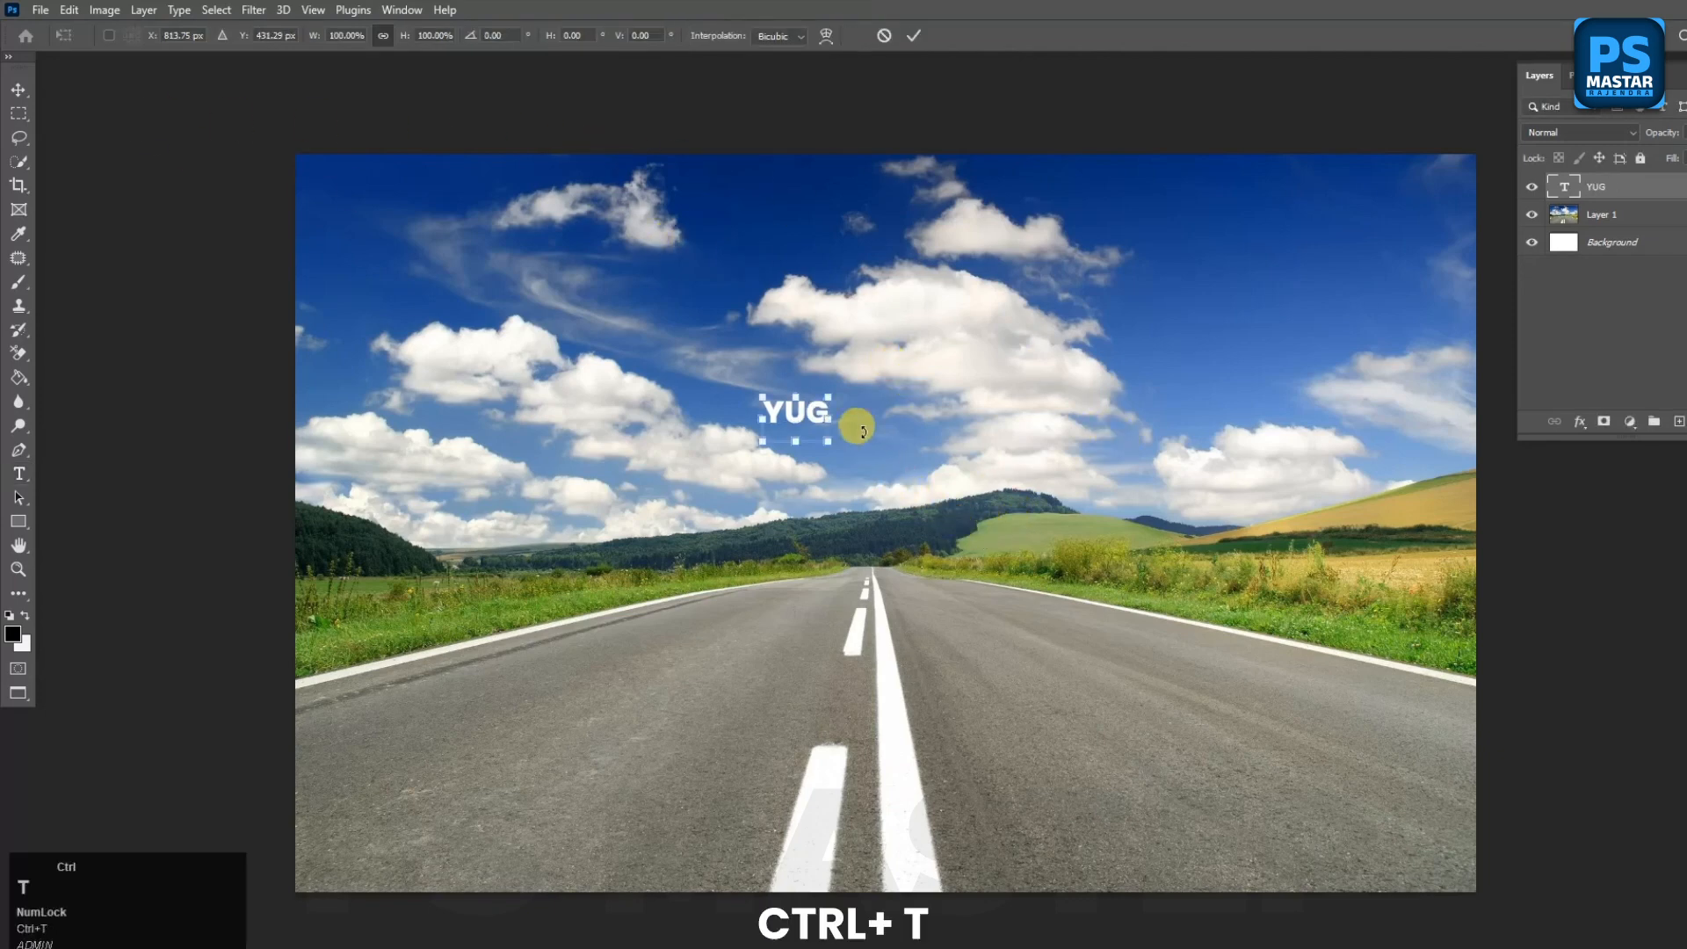
pyautogui.moveTo(826, 419); pyautogui.dragTo(1156, 459)
pyautogui.moveTo(1114, 406); pyautogui.dragTo(1017, 594)
pyautogui.moveTo(864, 472); pyautogui.dragTo(867, 518)
pyautogui.doubleClick(868, 513)
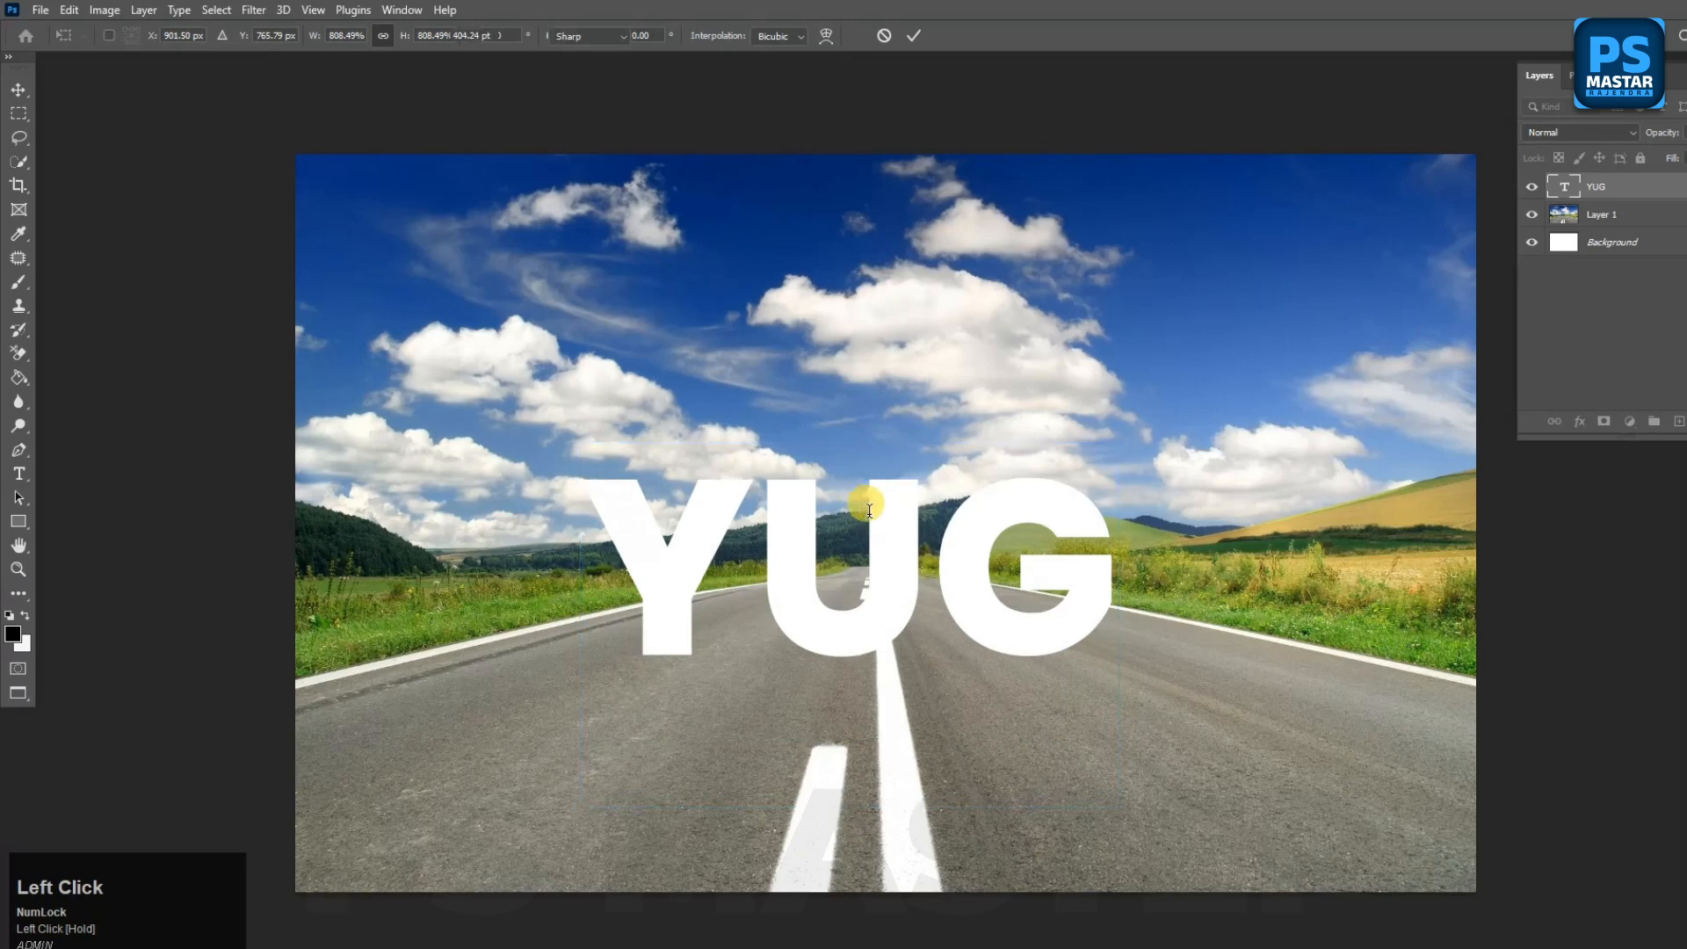
# Step: Duplicate the road photo on Layer 1 and the YUG text layer
pyautogui.click(1624, 187)
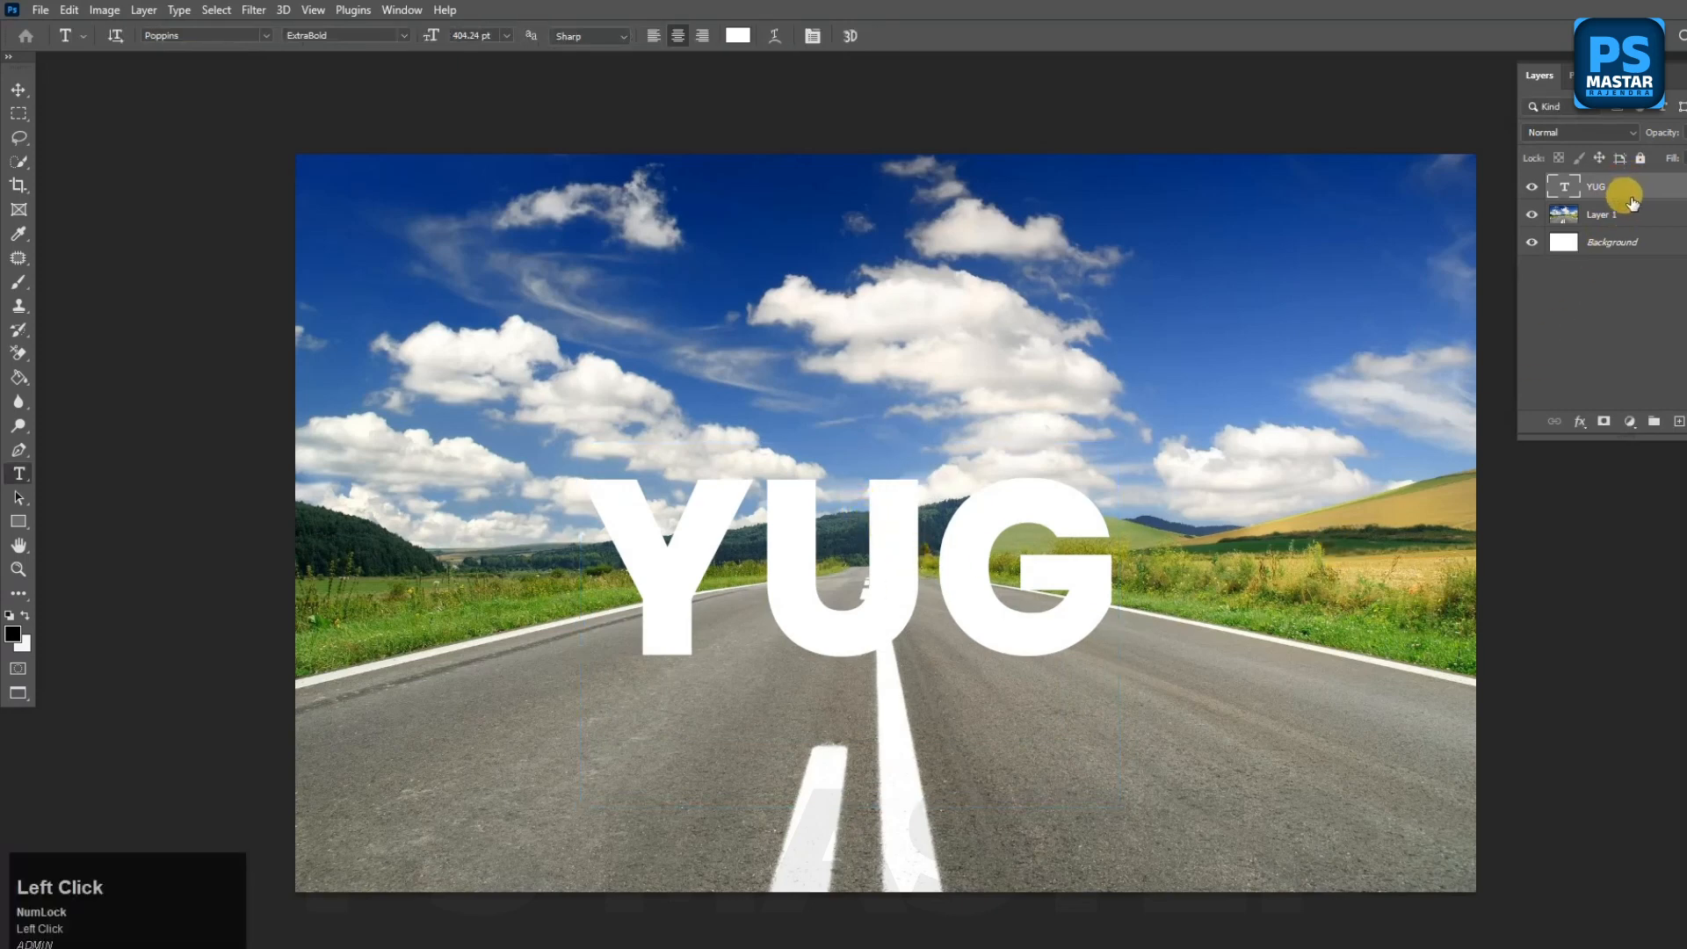
pyautogui.click(1618, 216)
pyautogui.rightClick(1619, 221)
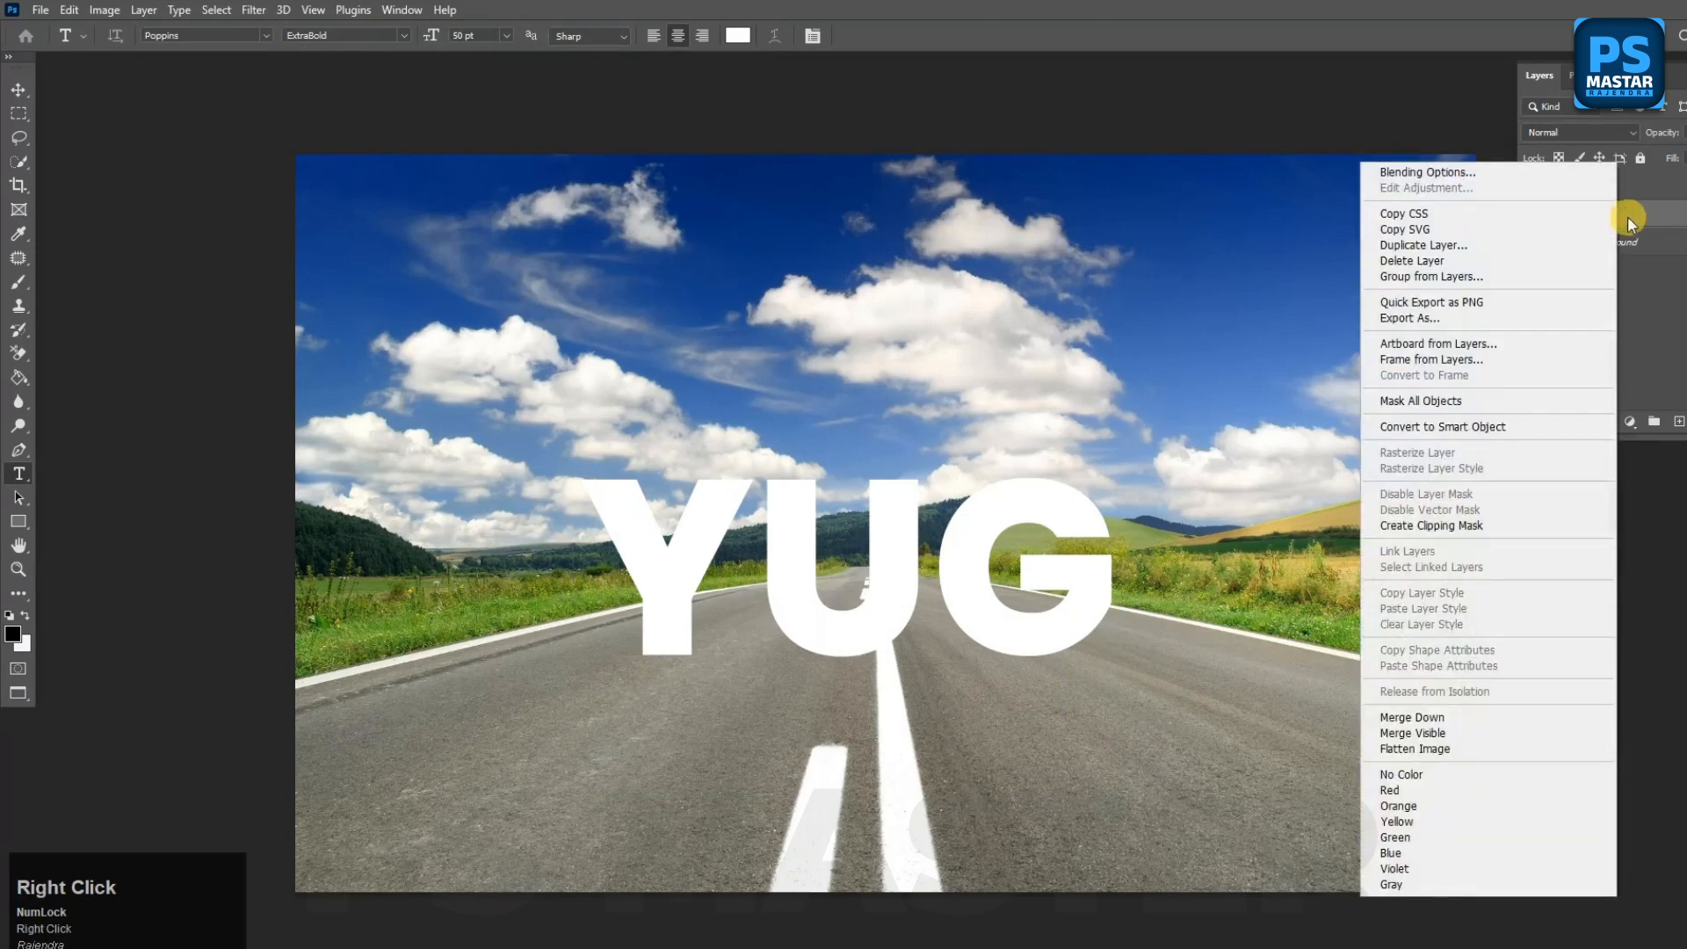
pyautogui.click(1627, 216)
pyautogui.moveTo(1653, 236); pyautogui.dragTo(1673, 420)
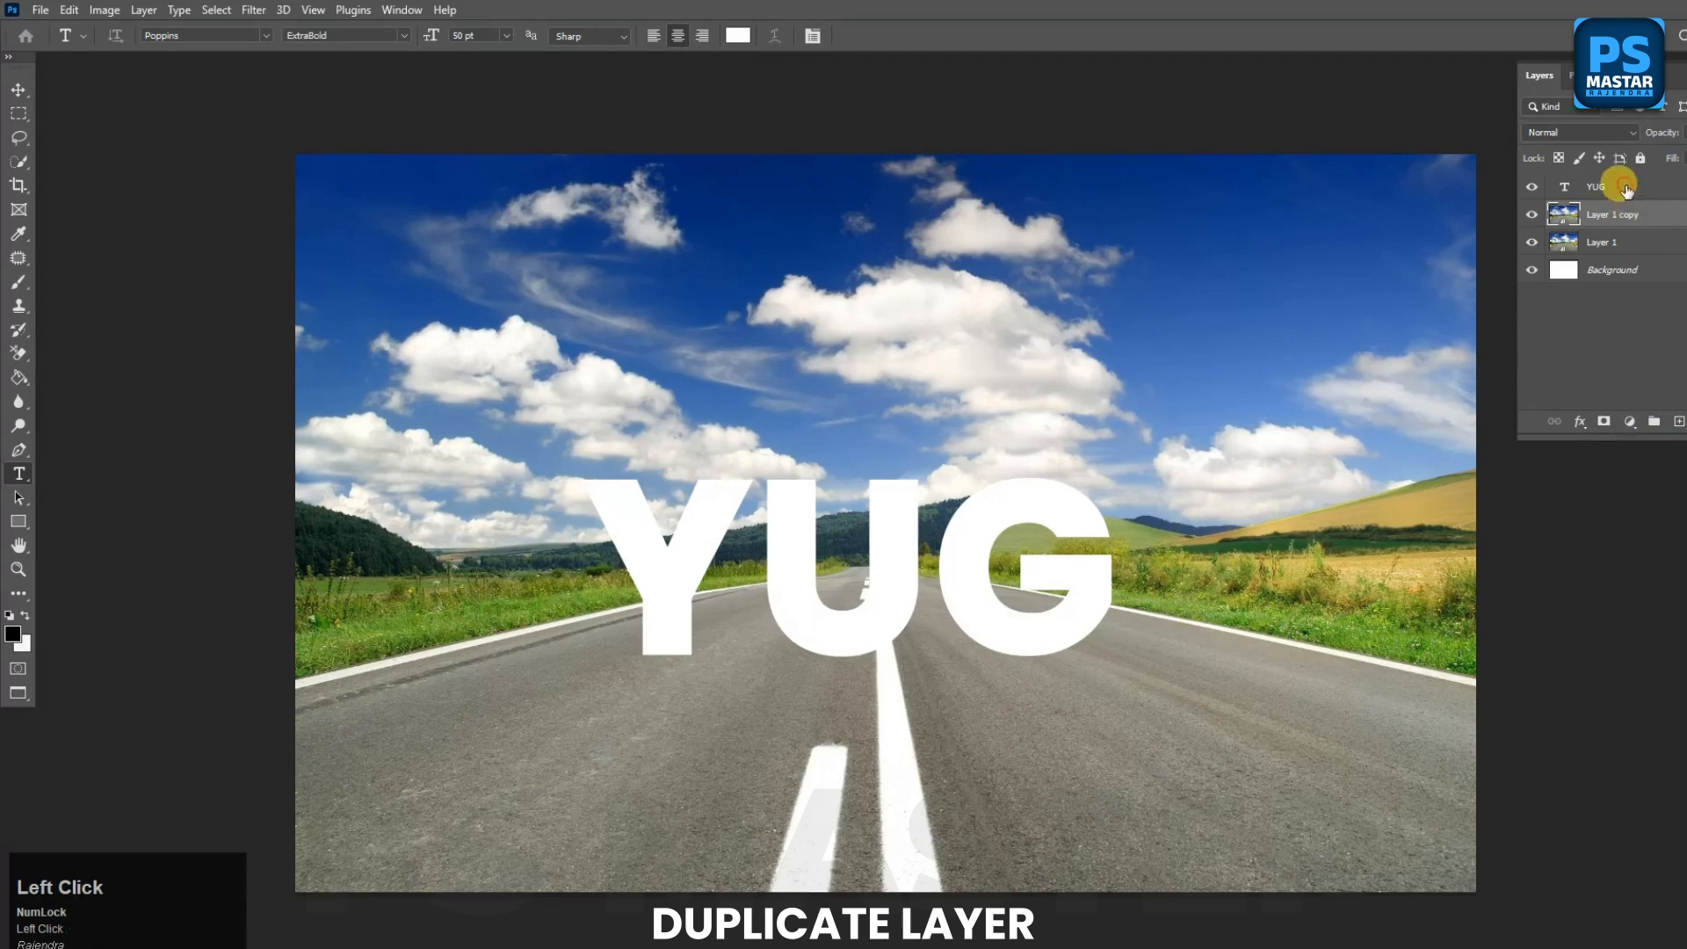
pyautogui.moveTo(1621, 183); pyautogui.dragTo(1674, 419)
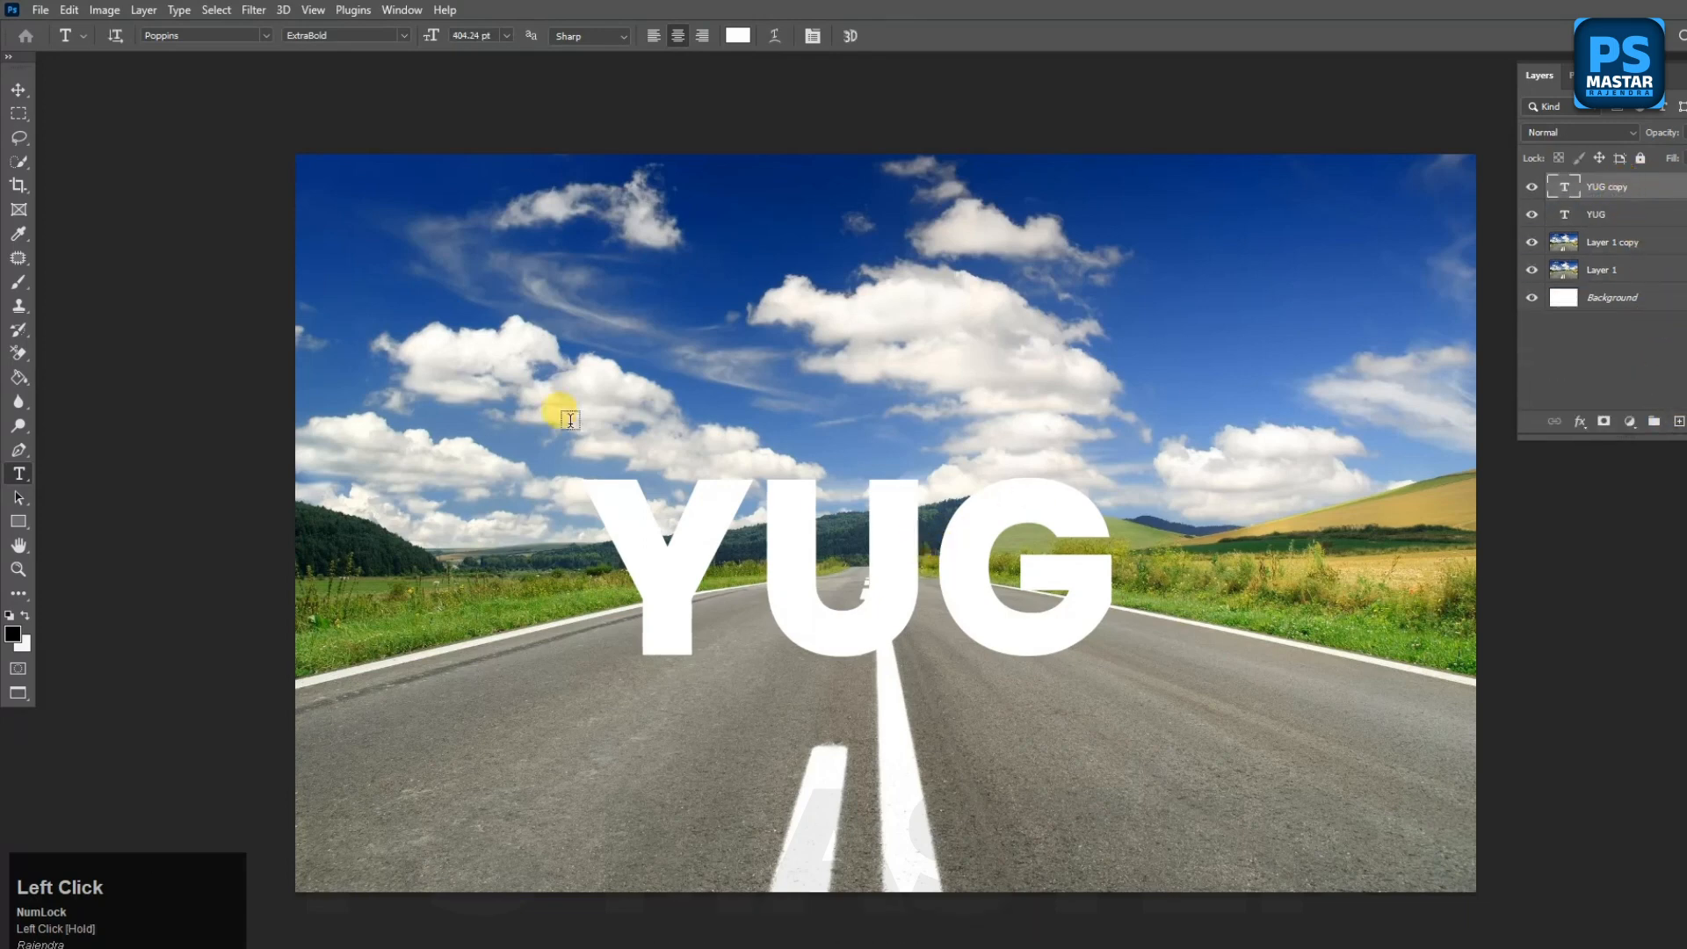
# Step: Flip the YUG copy vertically and move it directly below the original text so their bases meet
pyautogui.click(18, 89)
pyautogui.rightClick(788, 523)
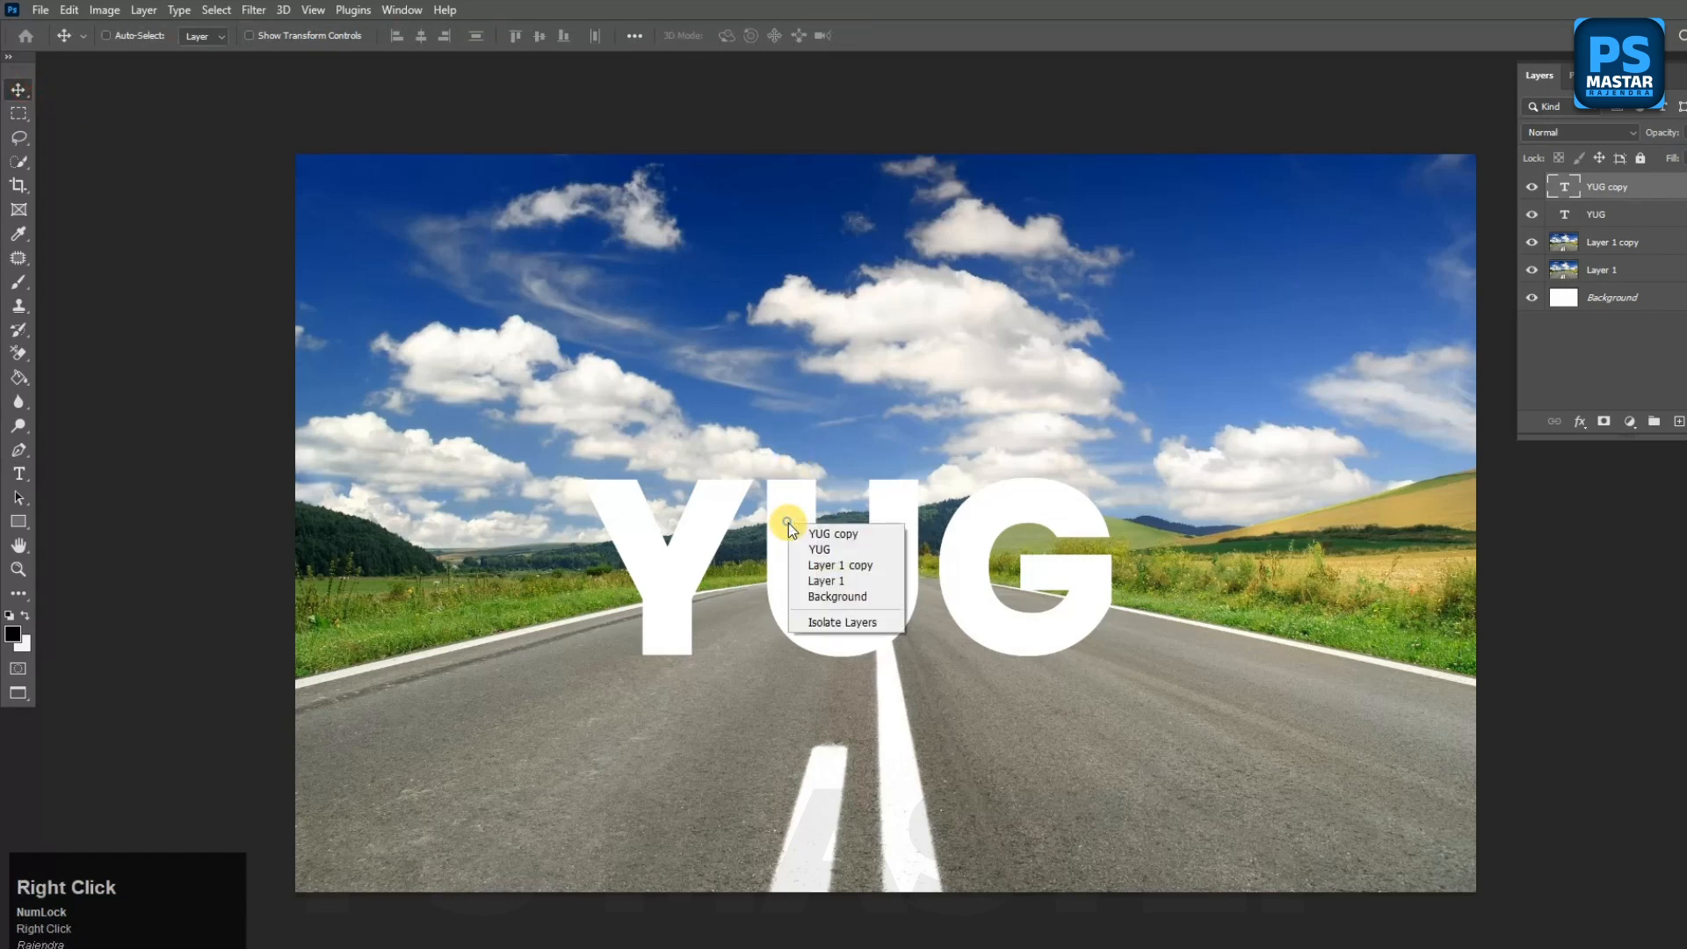
pyautogui.click(788, 527)
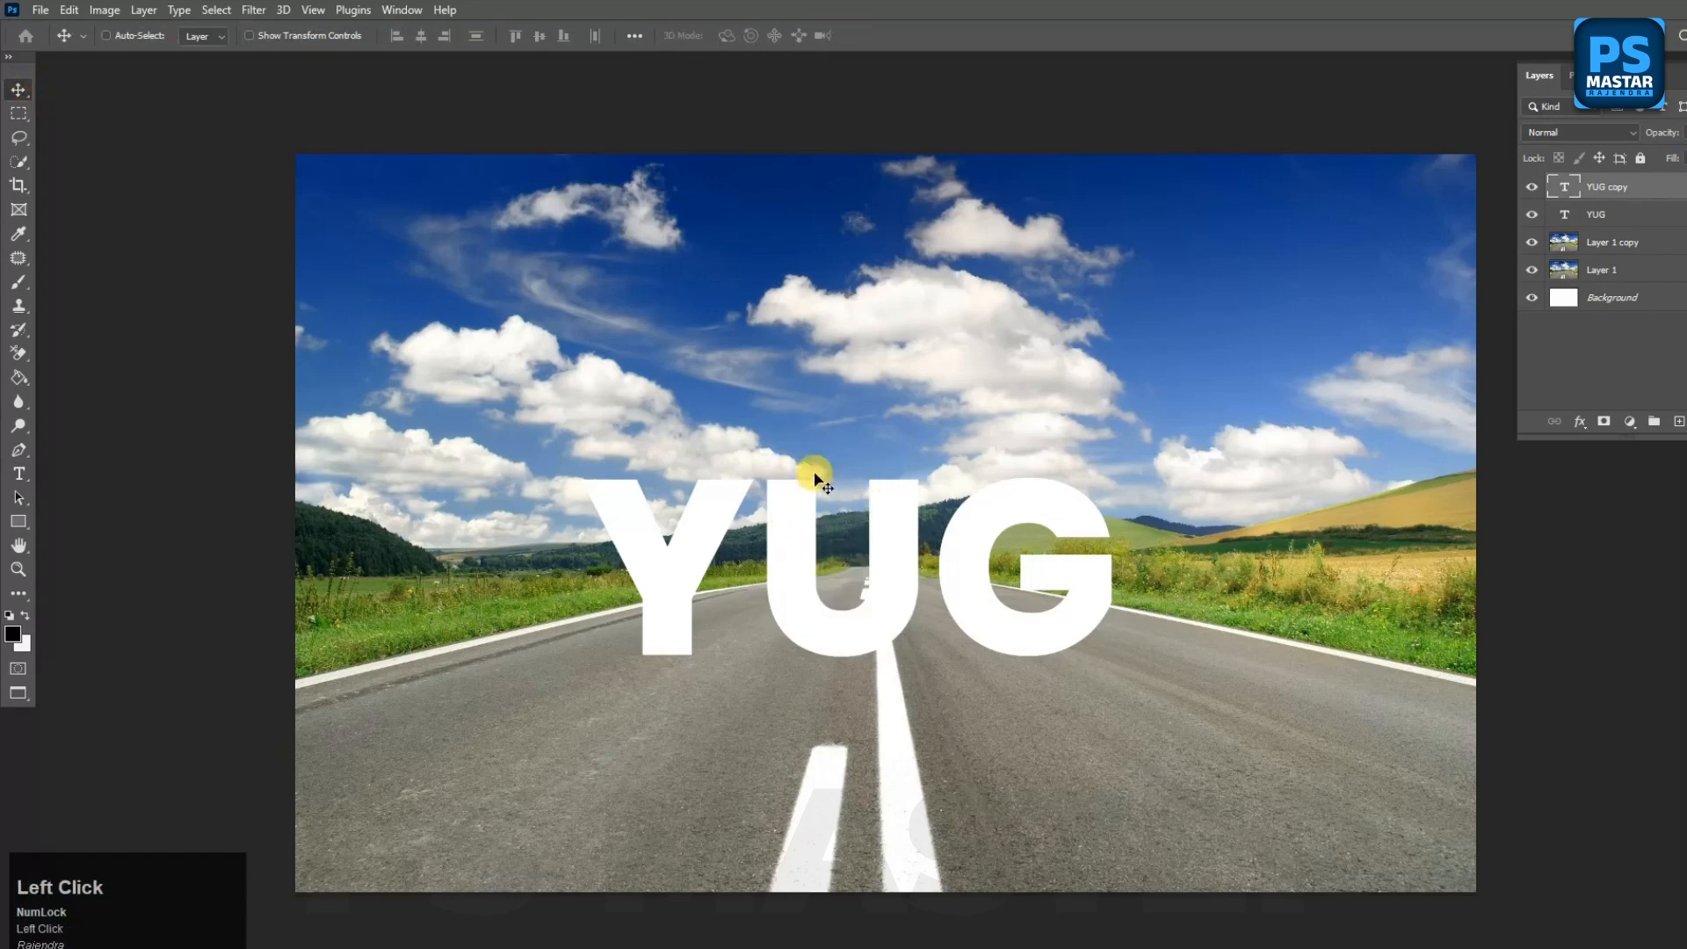
pyautogui.click(68, 9)
pyautogui.click(226, 413)
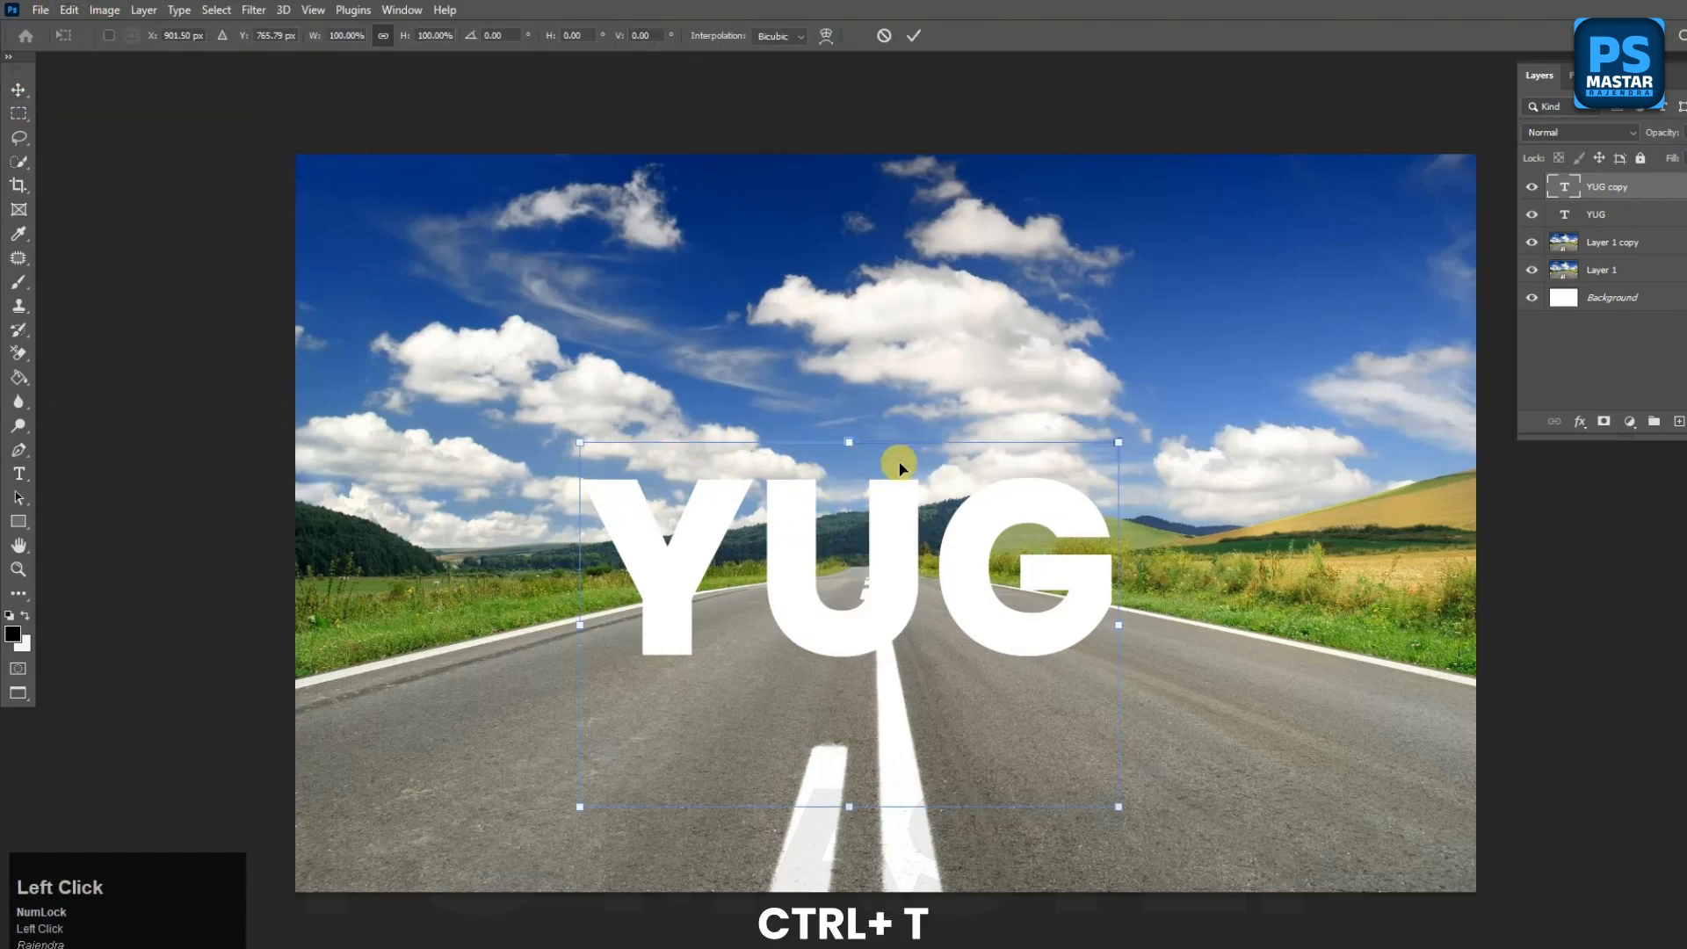
pyautogui.rightClick(903, 493)
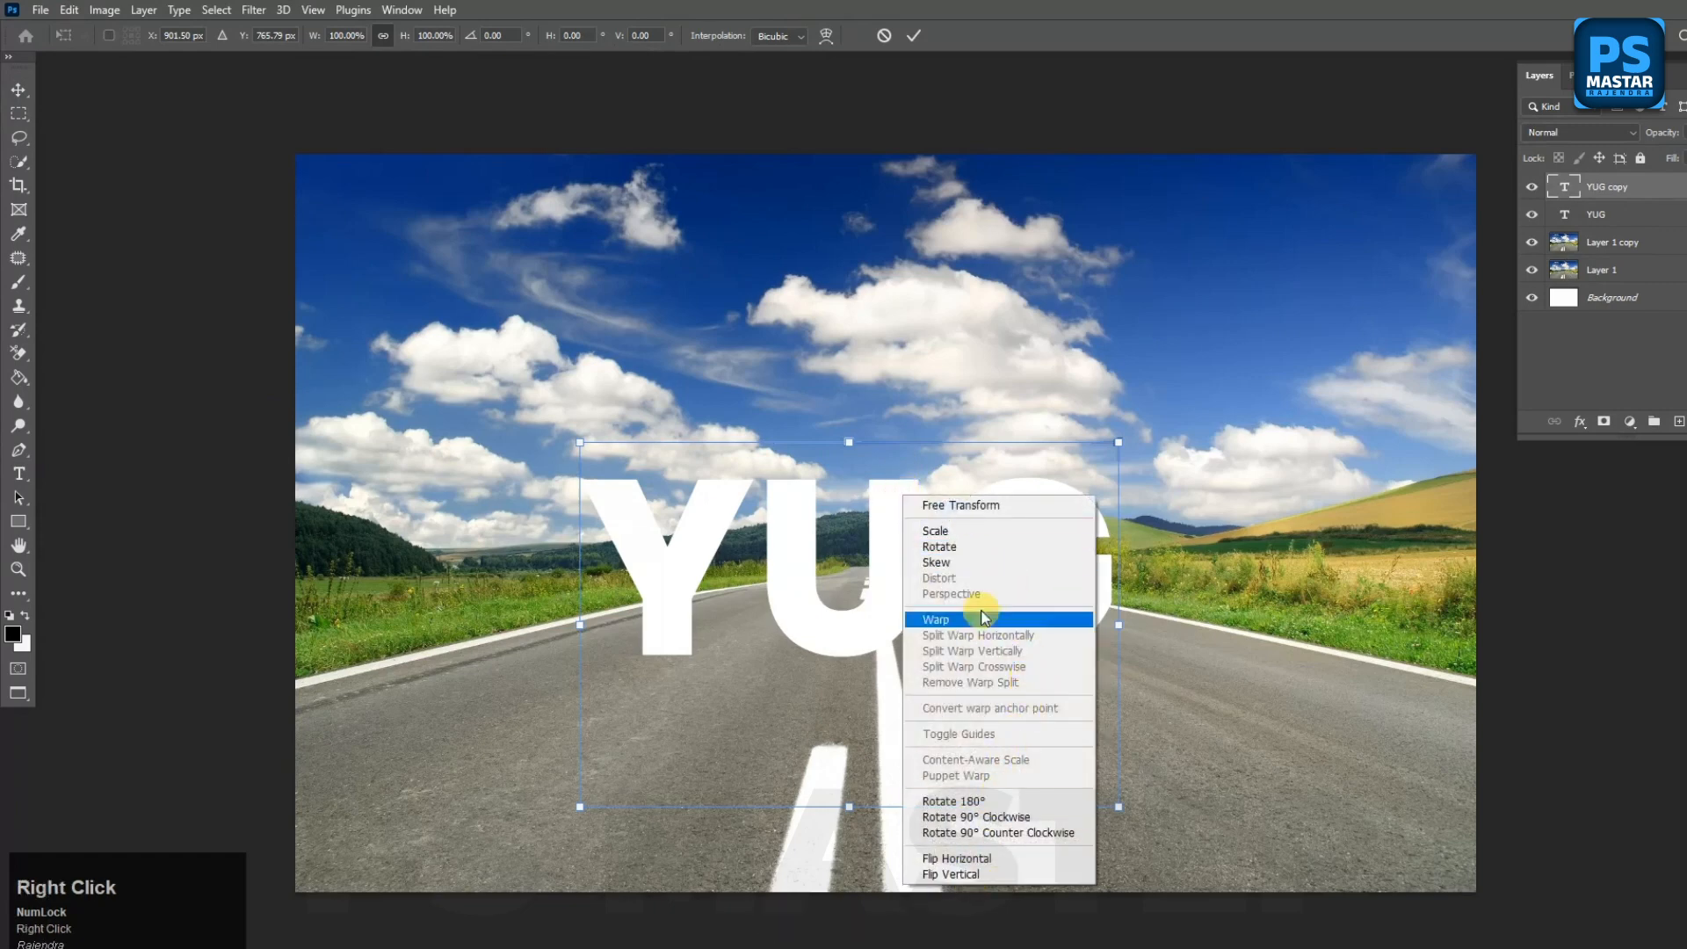
pyautogui.click(959, 874)
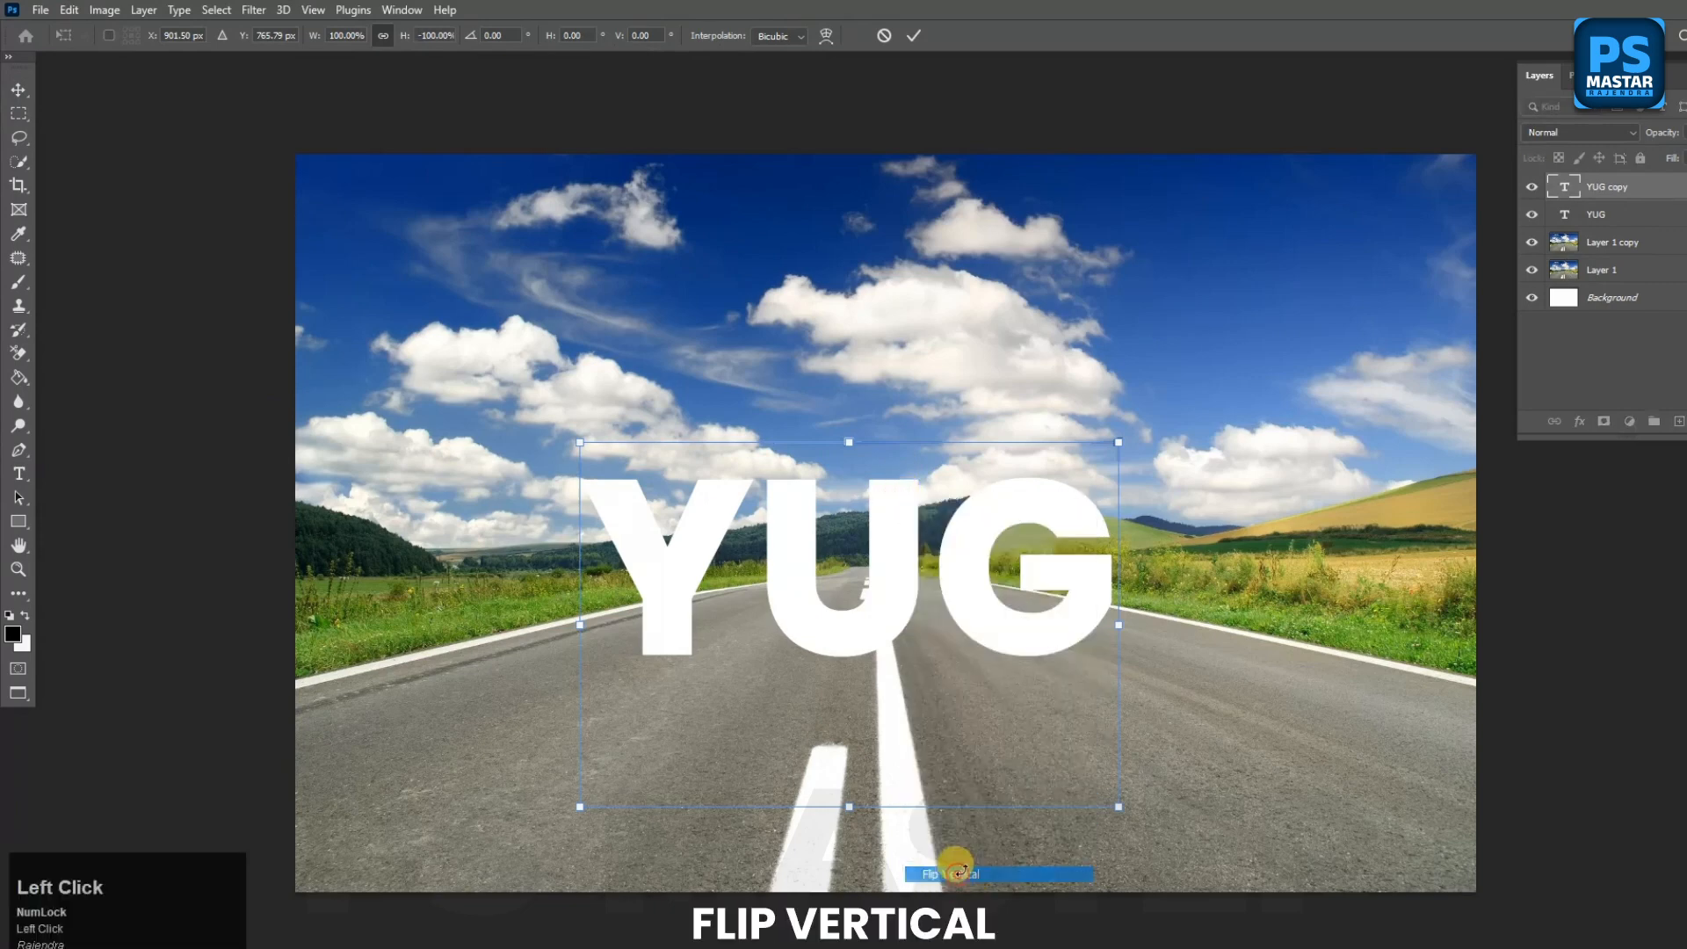
pyautogui.moveTo(905, 557); pyautogui.dragTo(906, 621)
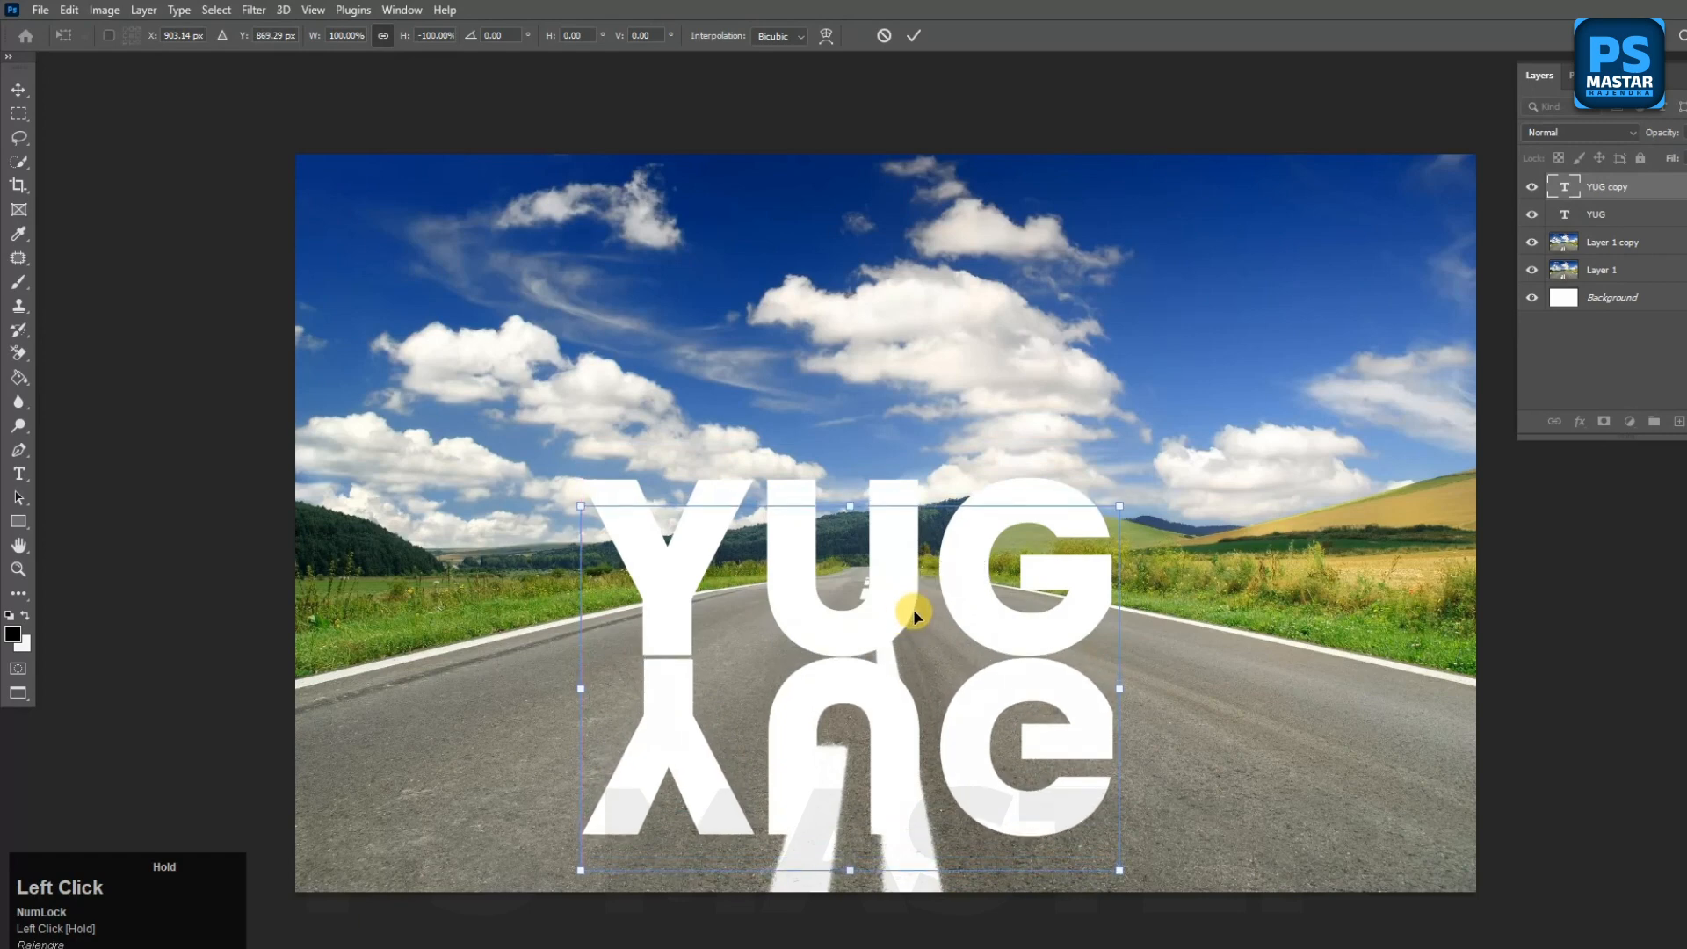
# Step: Apply the transform and convert the flipped YUG copy text layer to a shape
pyautogui.rightClick(1667, 185)
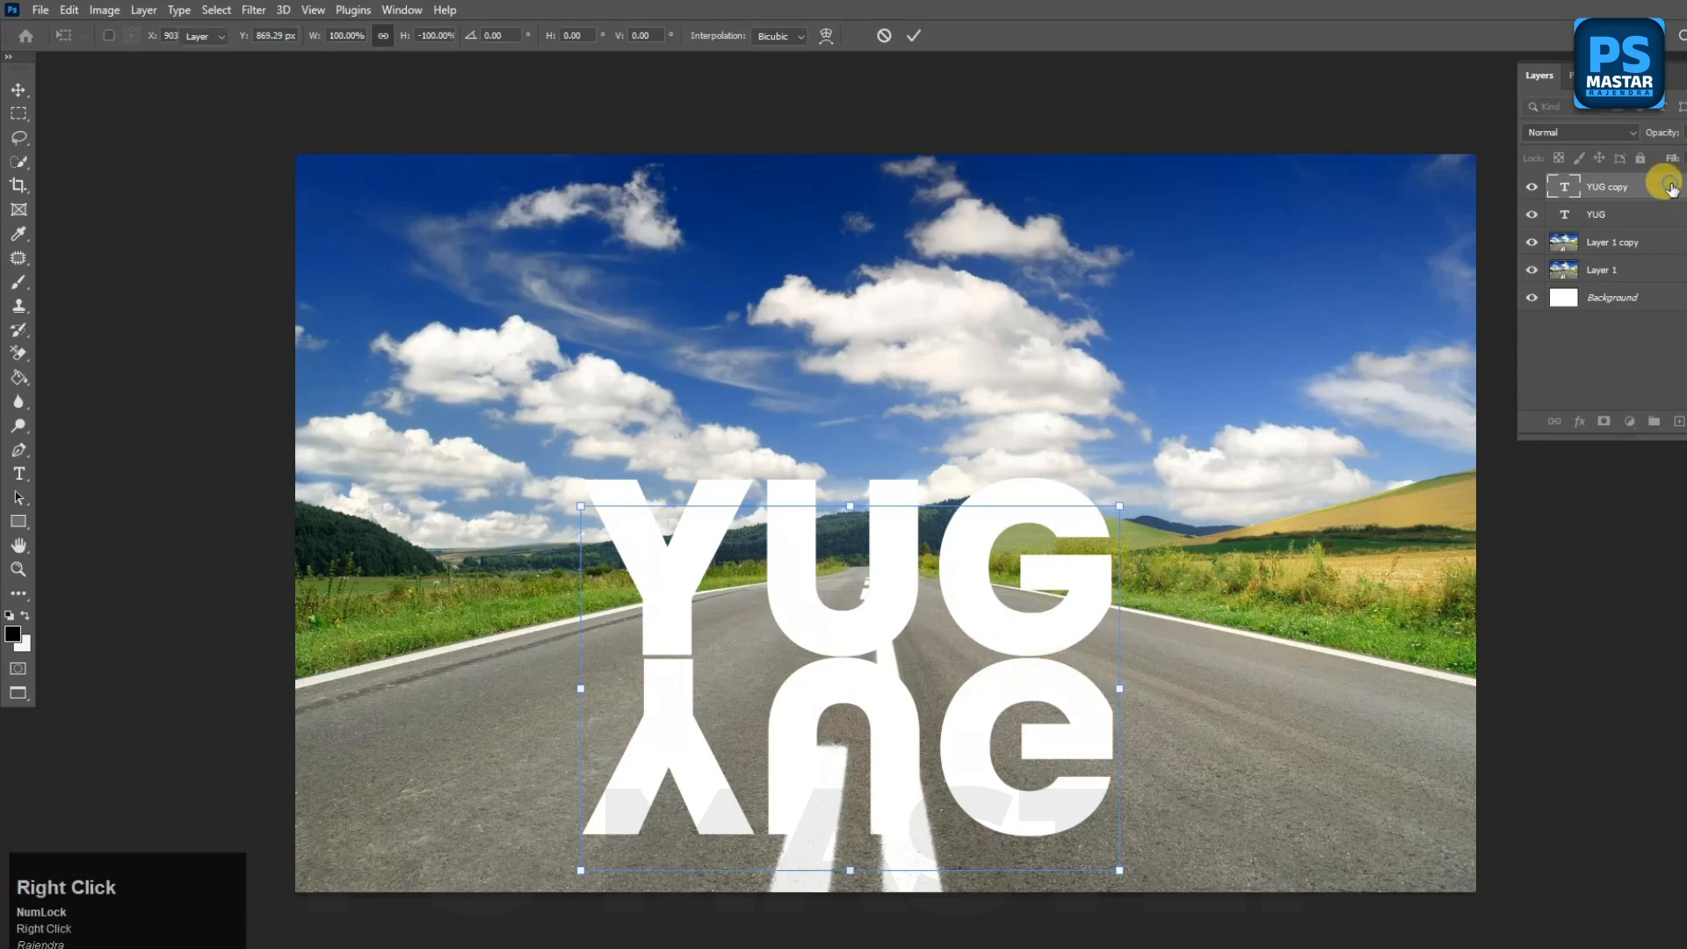
pyautogui.rightClick(1667, 185)
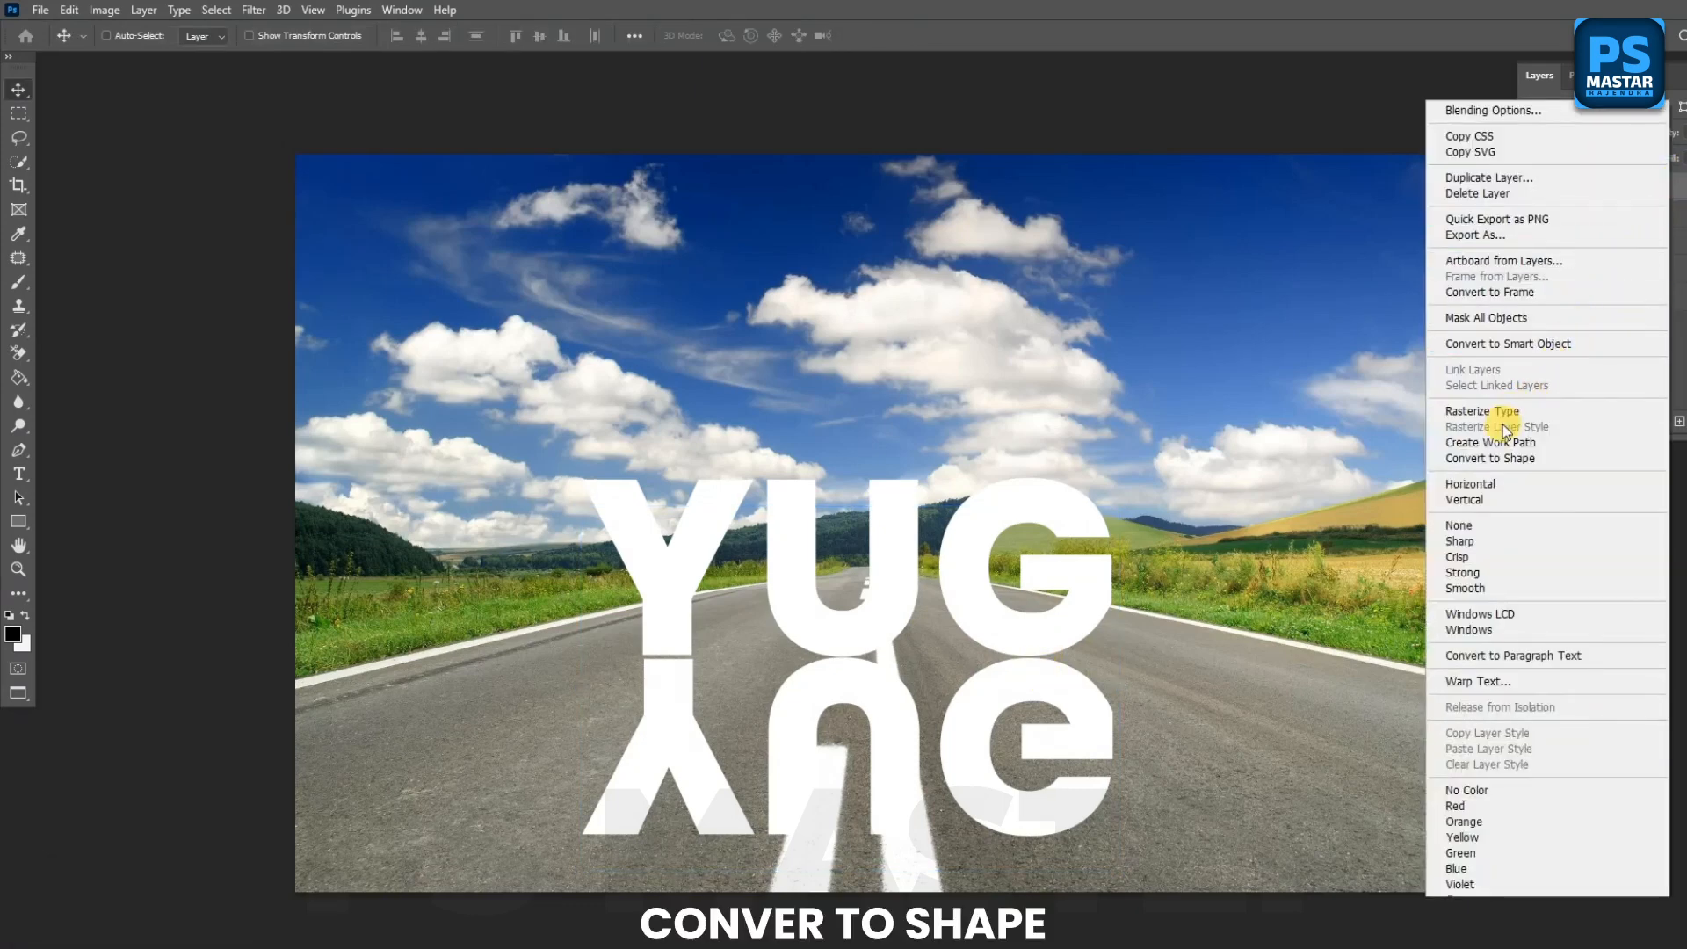
pyautogui.click(1494, 459)
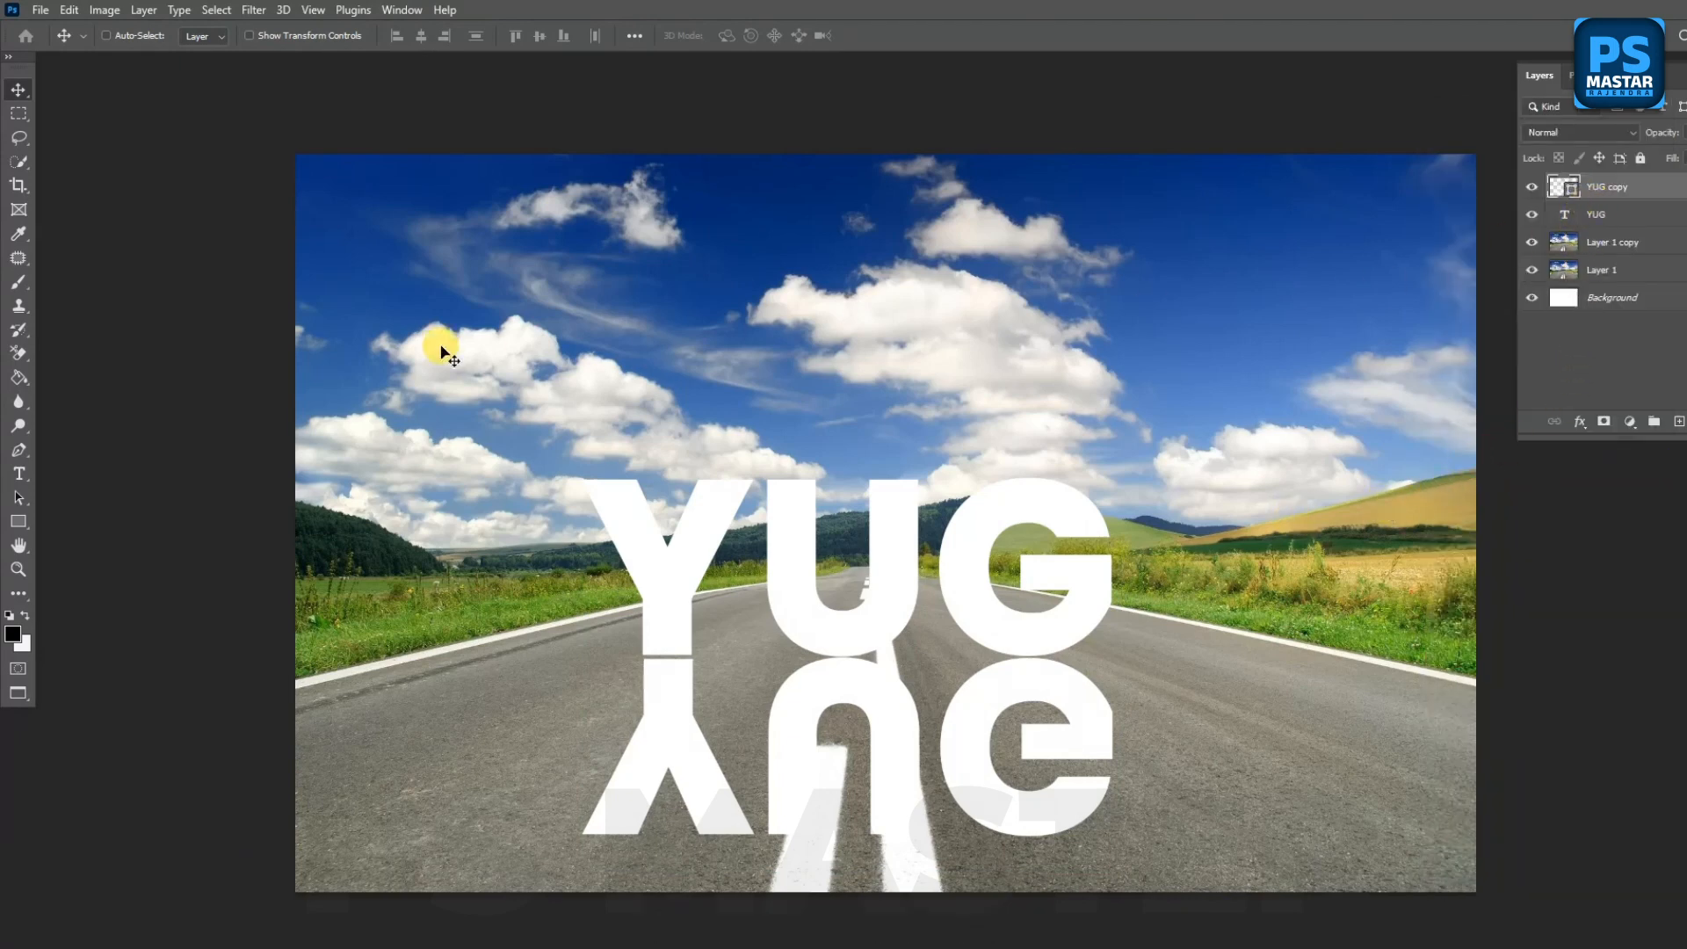
# Step: Spread the lower edge of the flipped YUG shape outward in perspective so it lies across the road surface
pyautogui.press('ctrl')
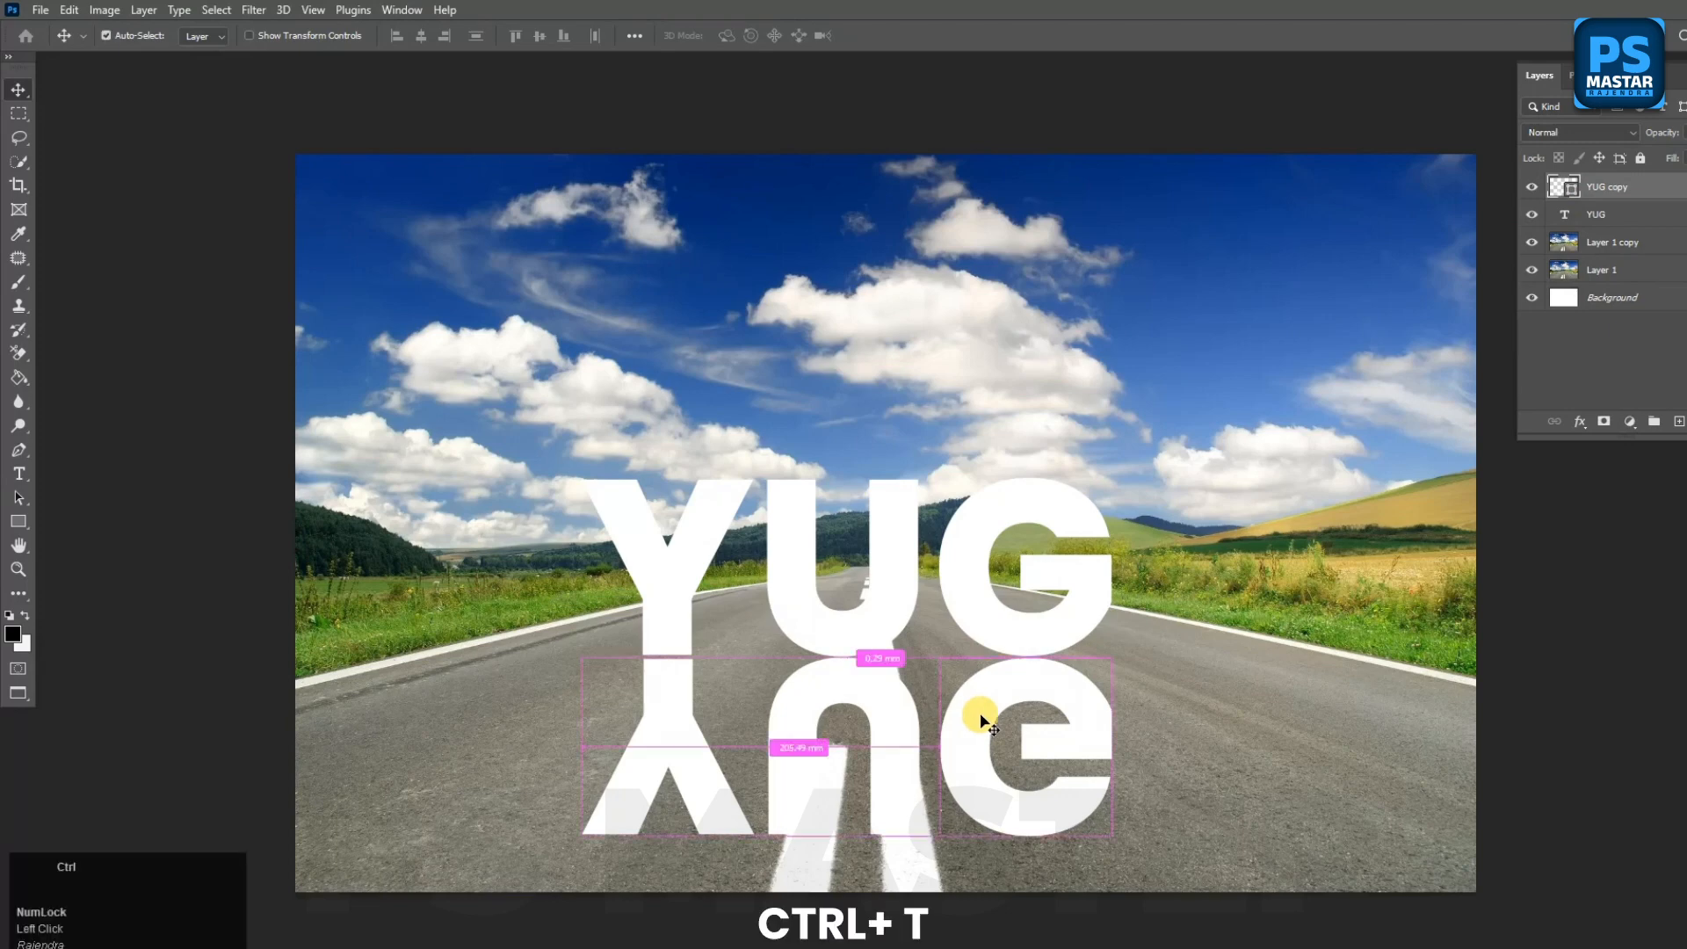
pyautogui.hotkey('ctrl', 't')
pyautogui.rightClick(991, 703)
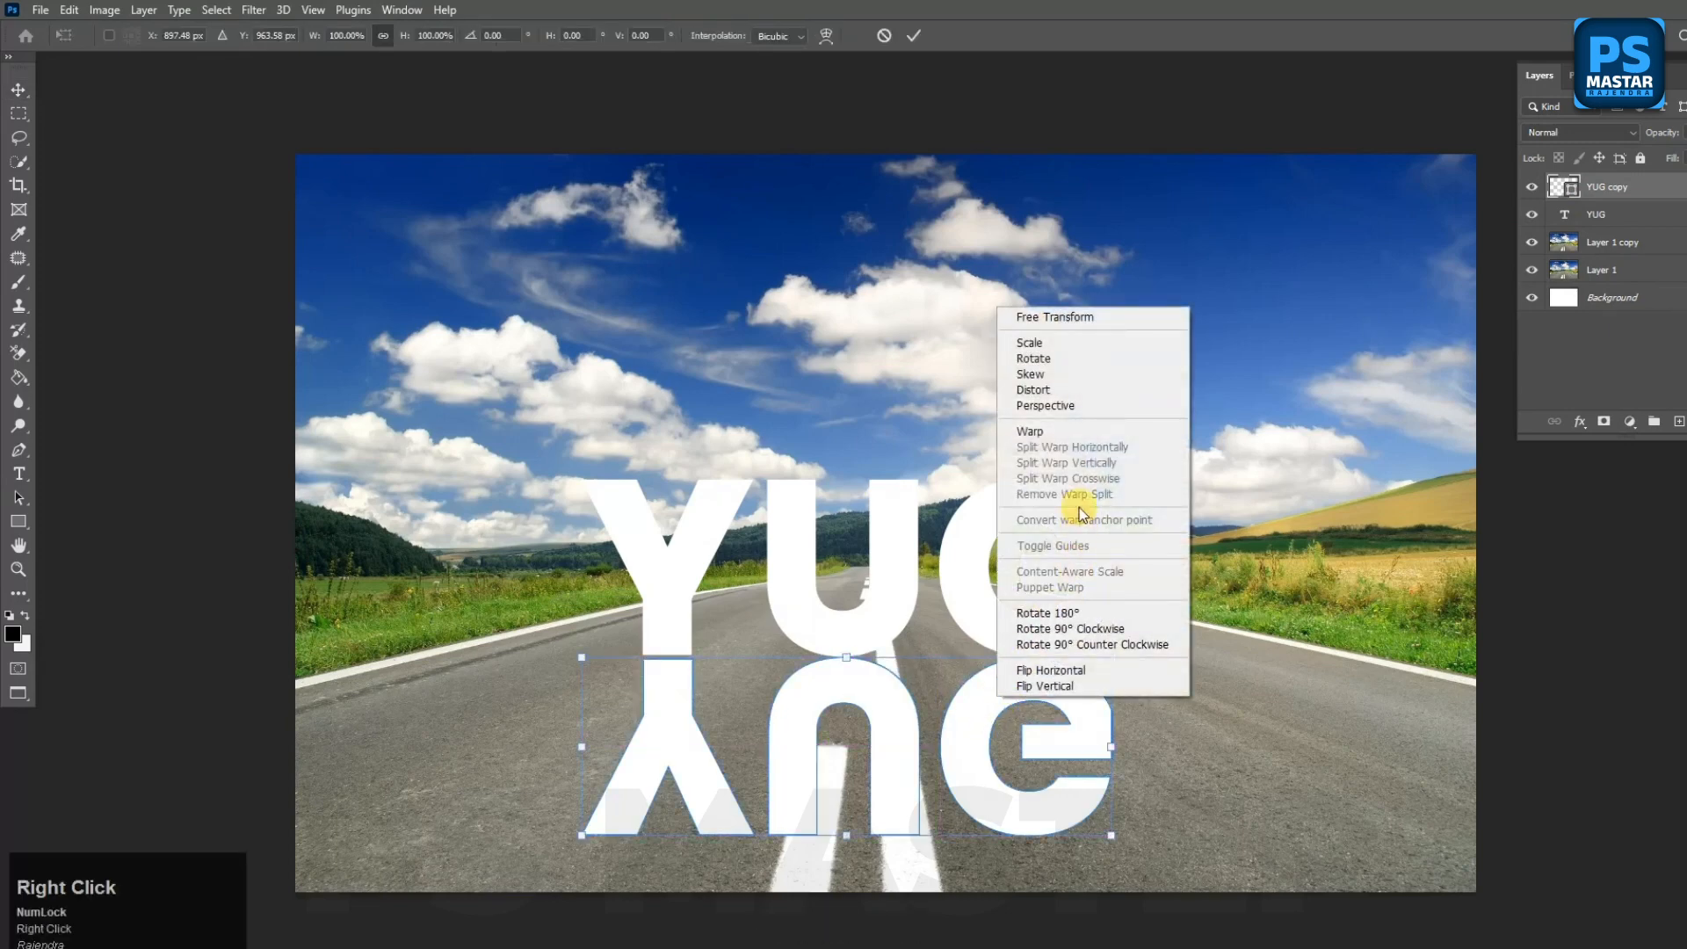
pyautogui.click(1042, 434)
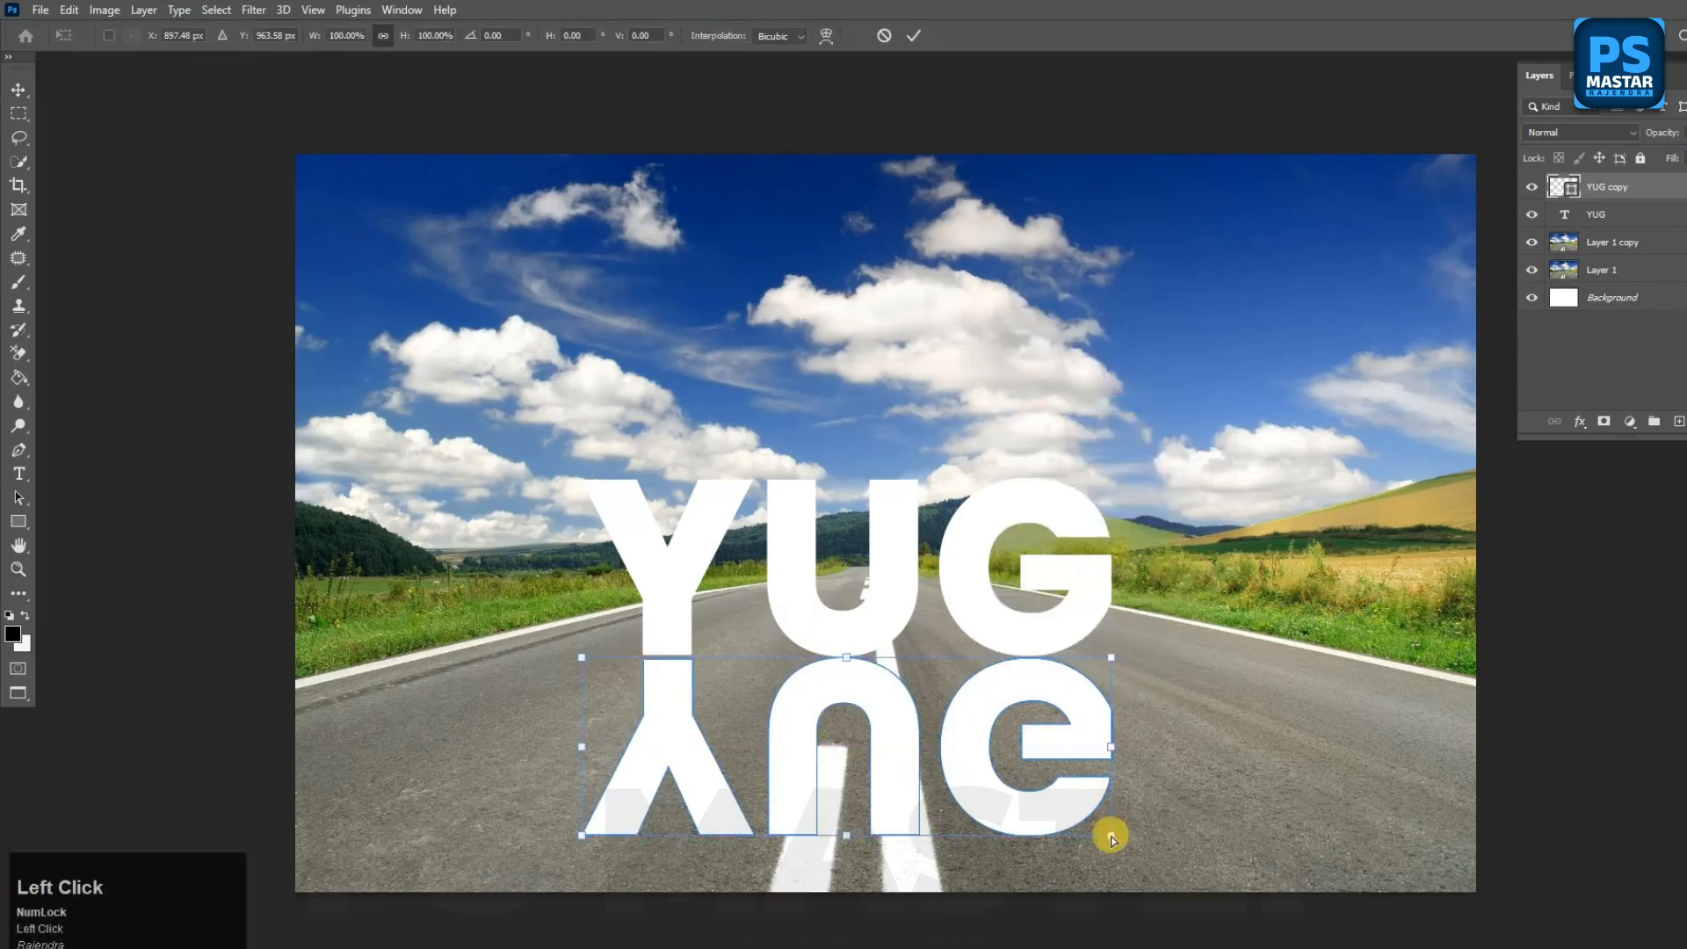
pyautogui.moveTo(1111, 836); pyautogui.dragTo(1411, 727)
pyautogui.press('Return')
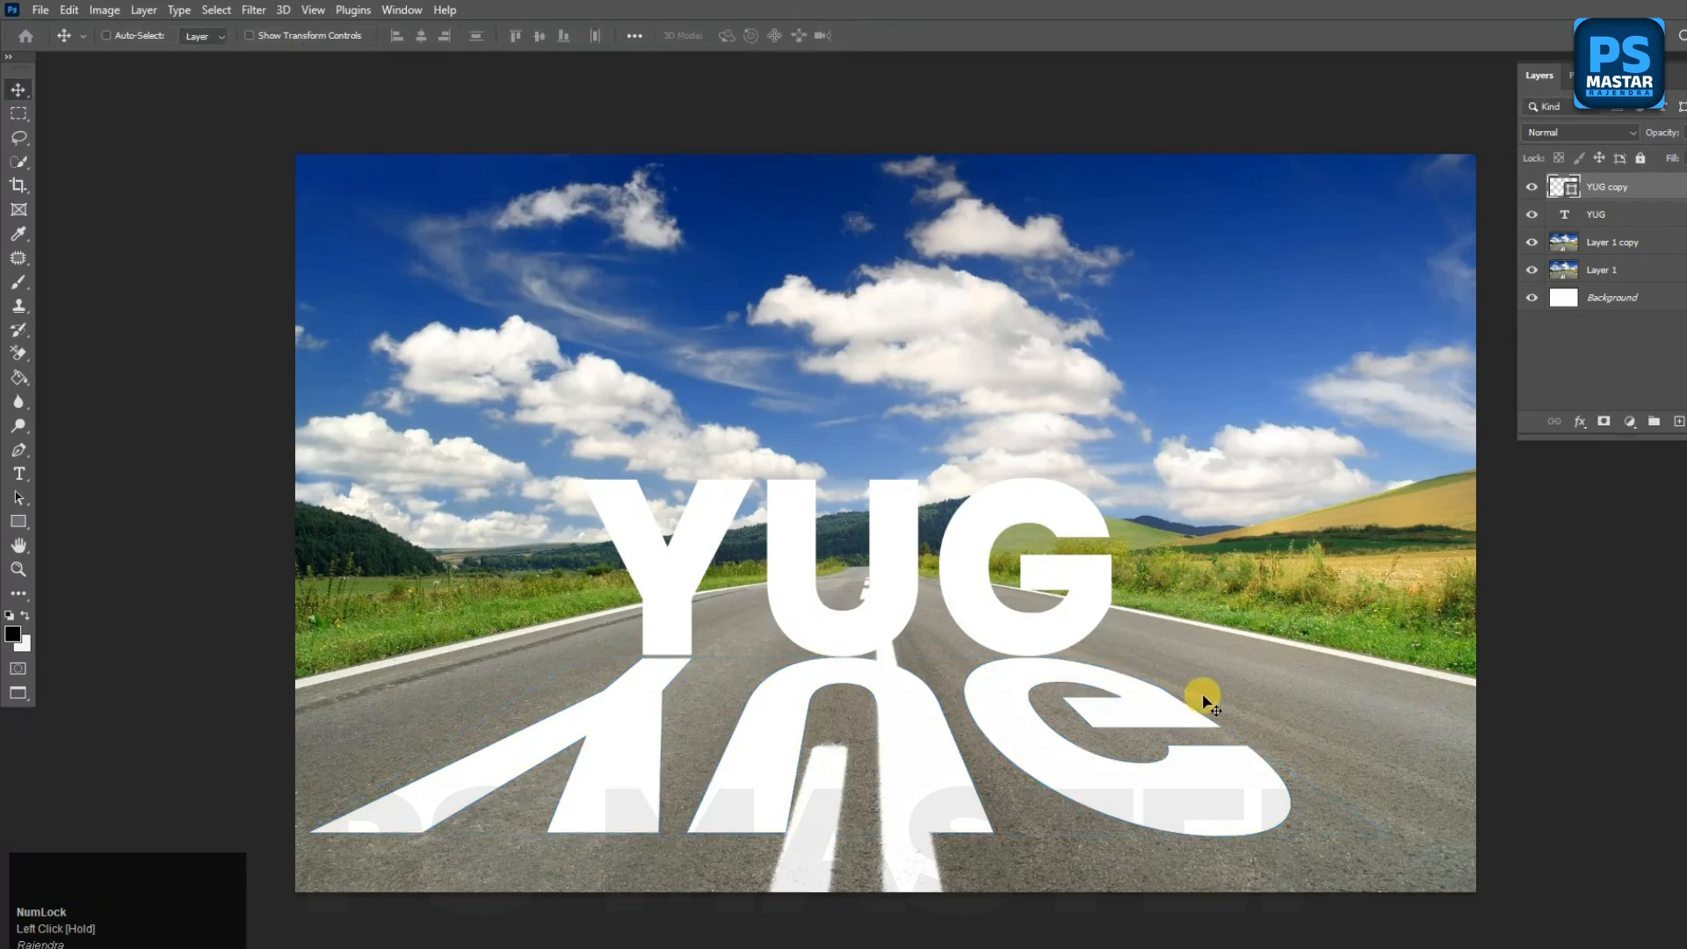
# Step: Stack Layer 1 copy on top with the YUG text layer directly beneath it, and clip the photo copy to the text
pyautogui.moveTo(1609, 244); pyautogui.dragTo(1621, 173)
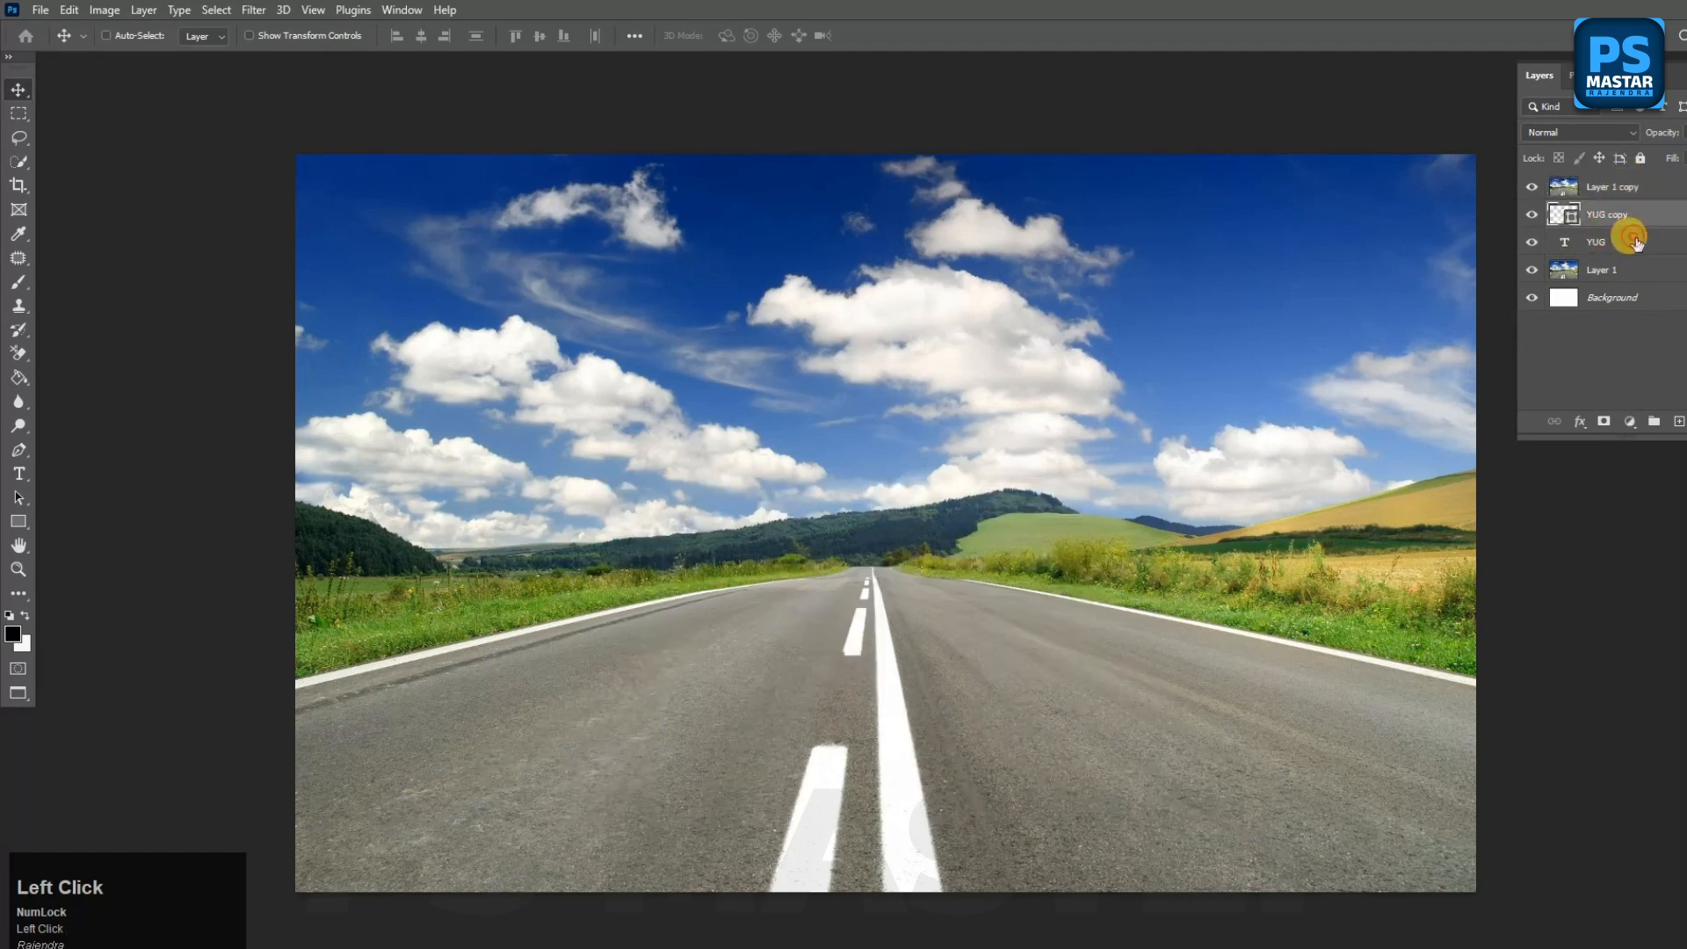
pyautogui.moveTo(1633, 238); pyautogui.dragTo(1633, 197)
pyautogui.rightClick(1639, 193)
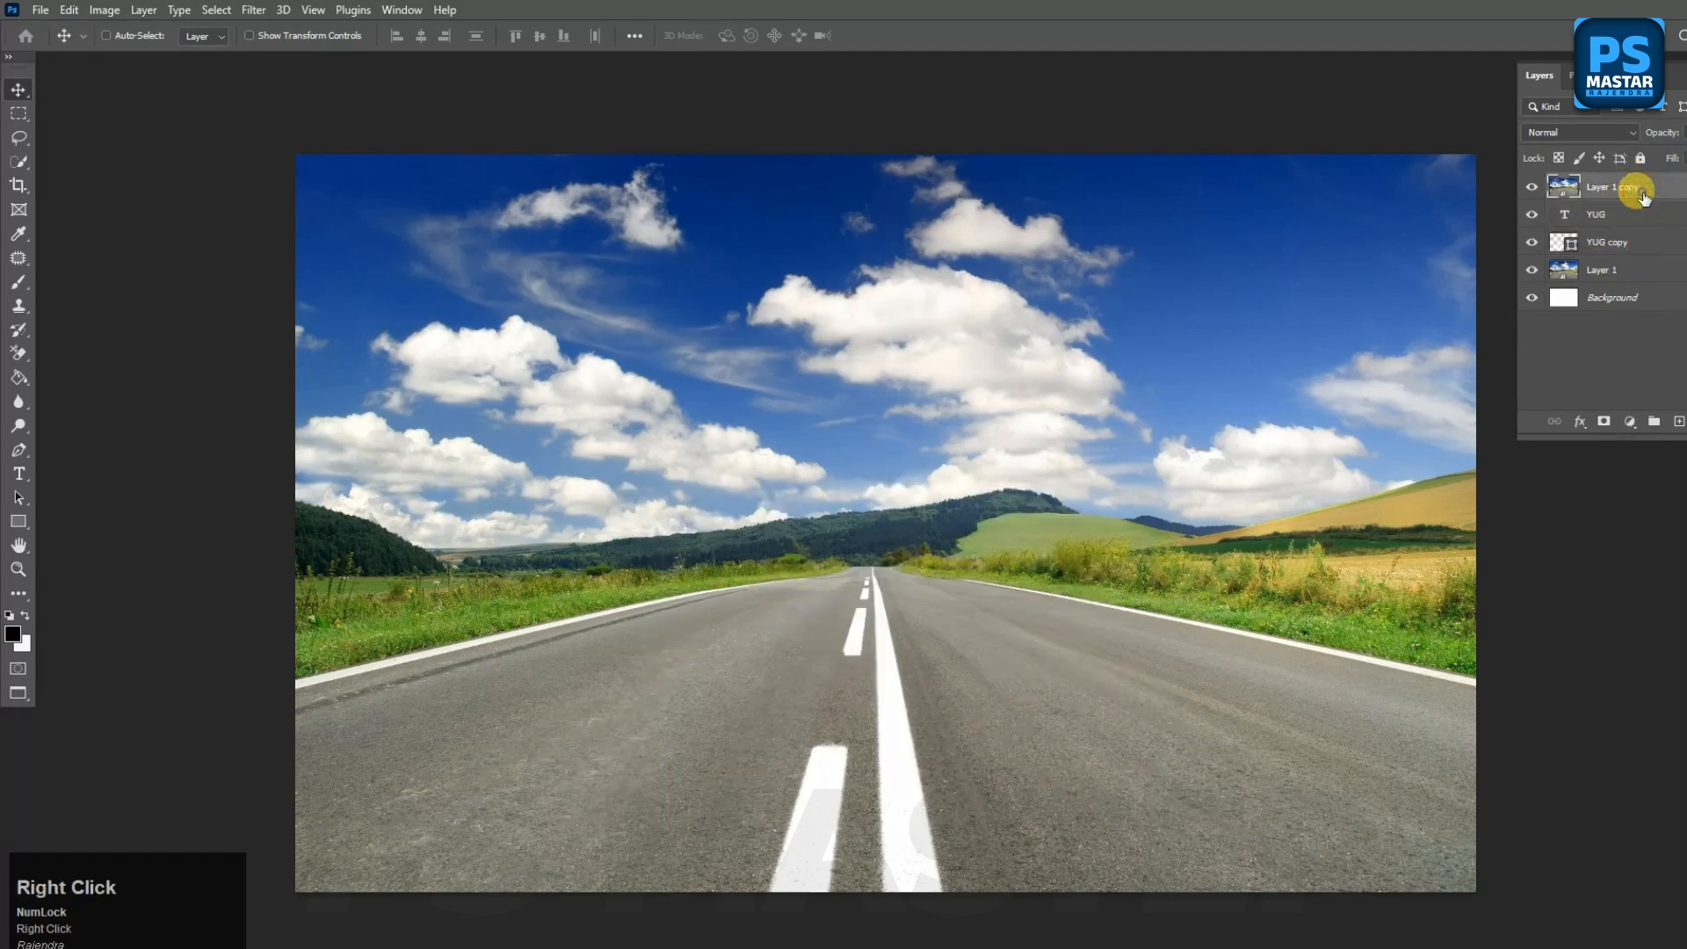
pyautogui.click(1447, 524)
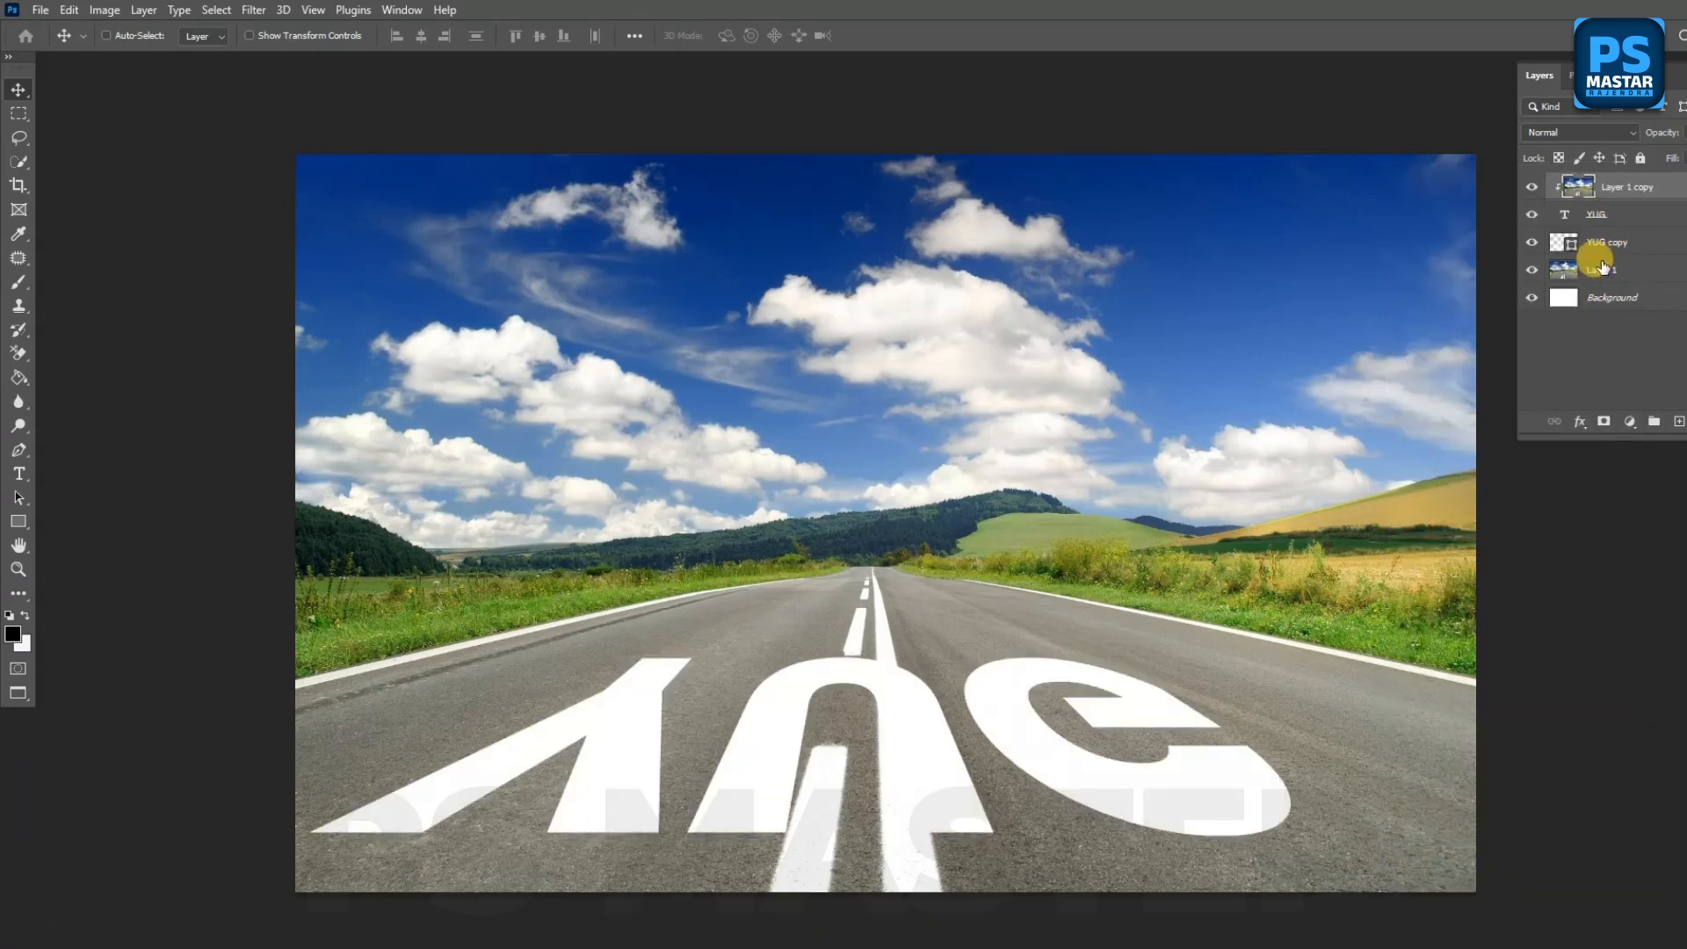
# Step: Desaturate the road photo on Layer 1 with Hue/Saturation, setting Saturation to -65
pyautogui.click(1601, 272)
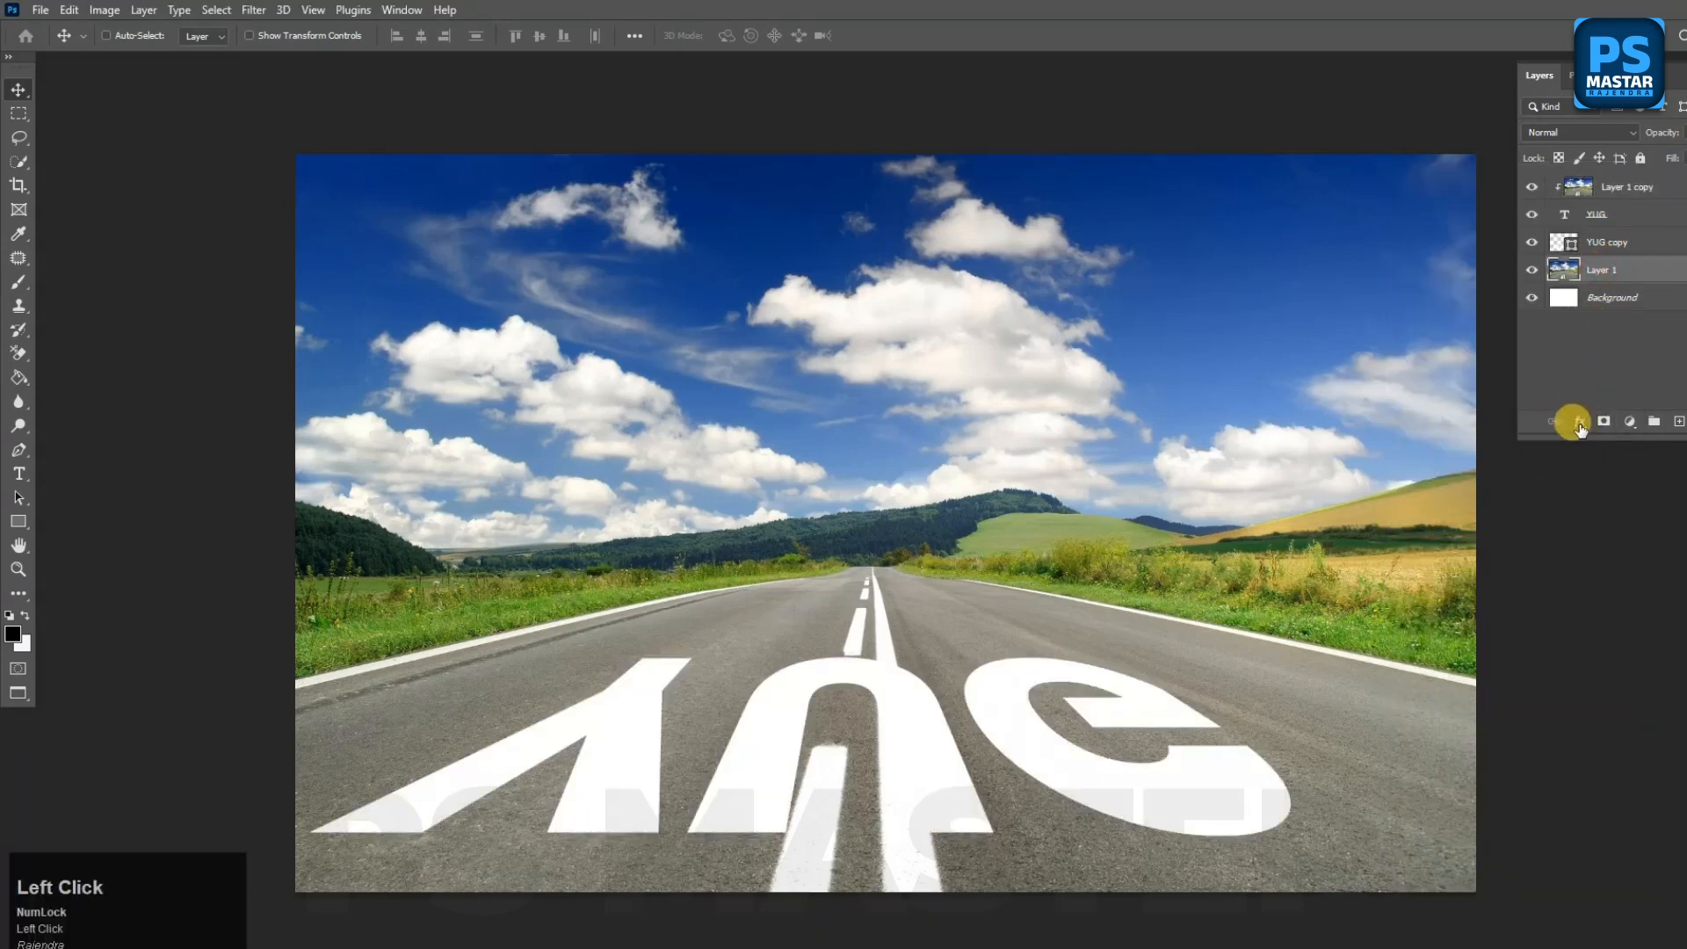
pyautogui.click(101, 11)
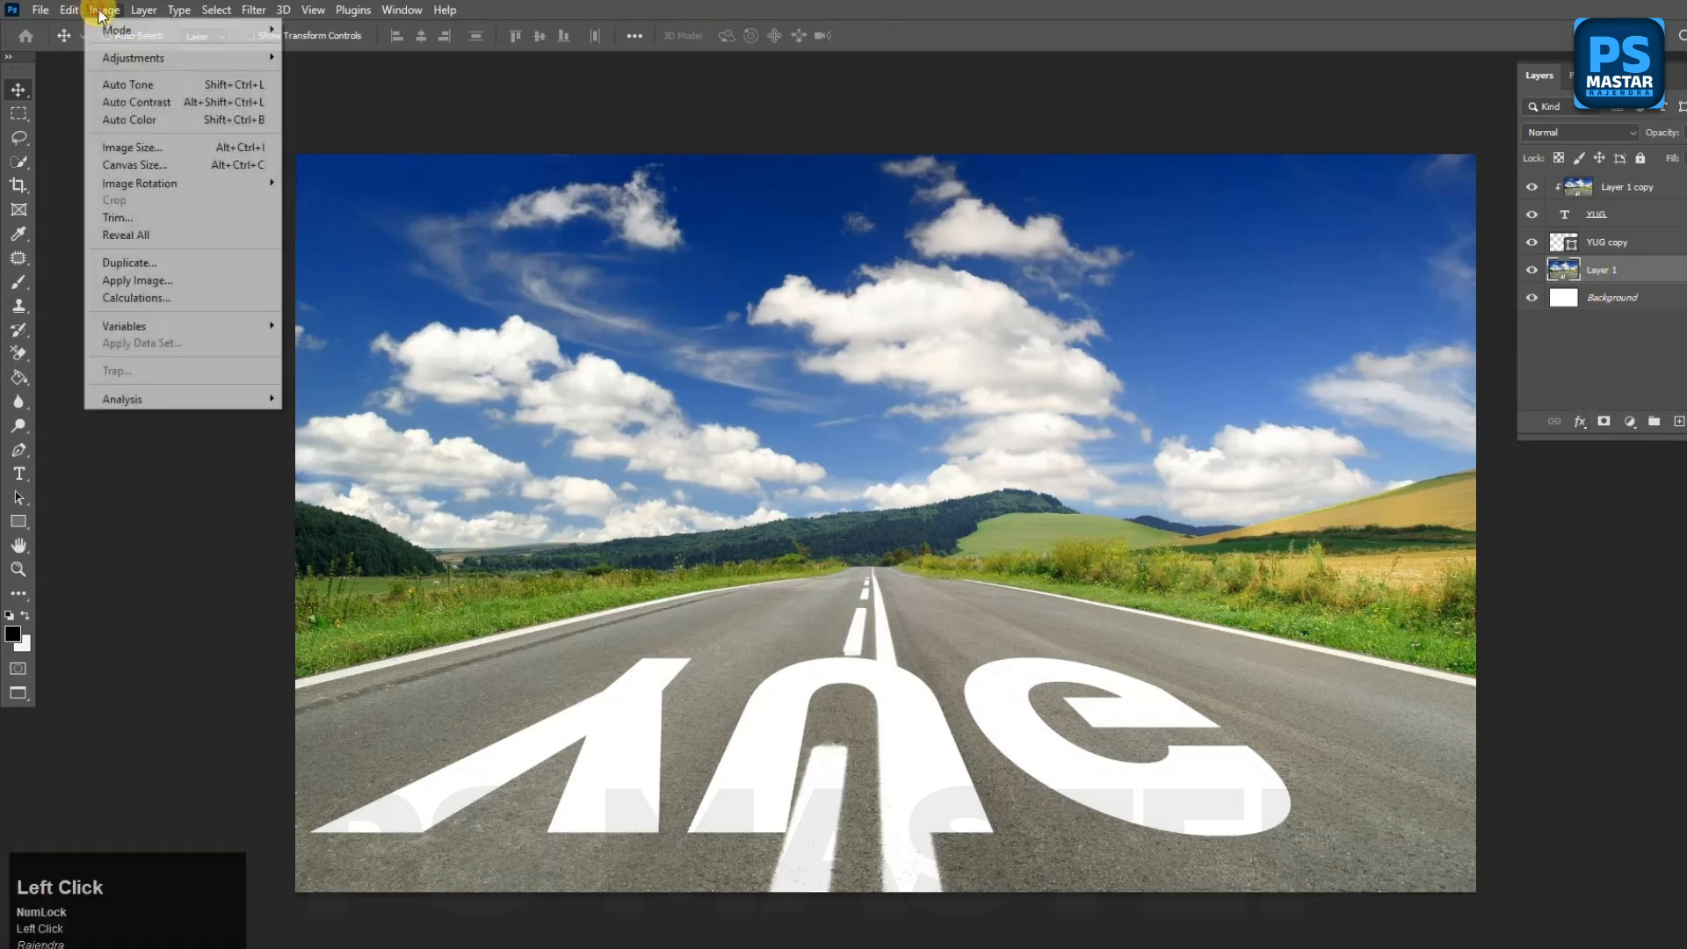
pyautogui.moveTo(146, 55)
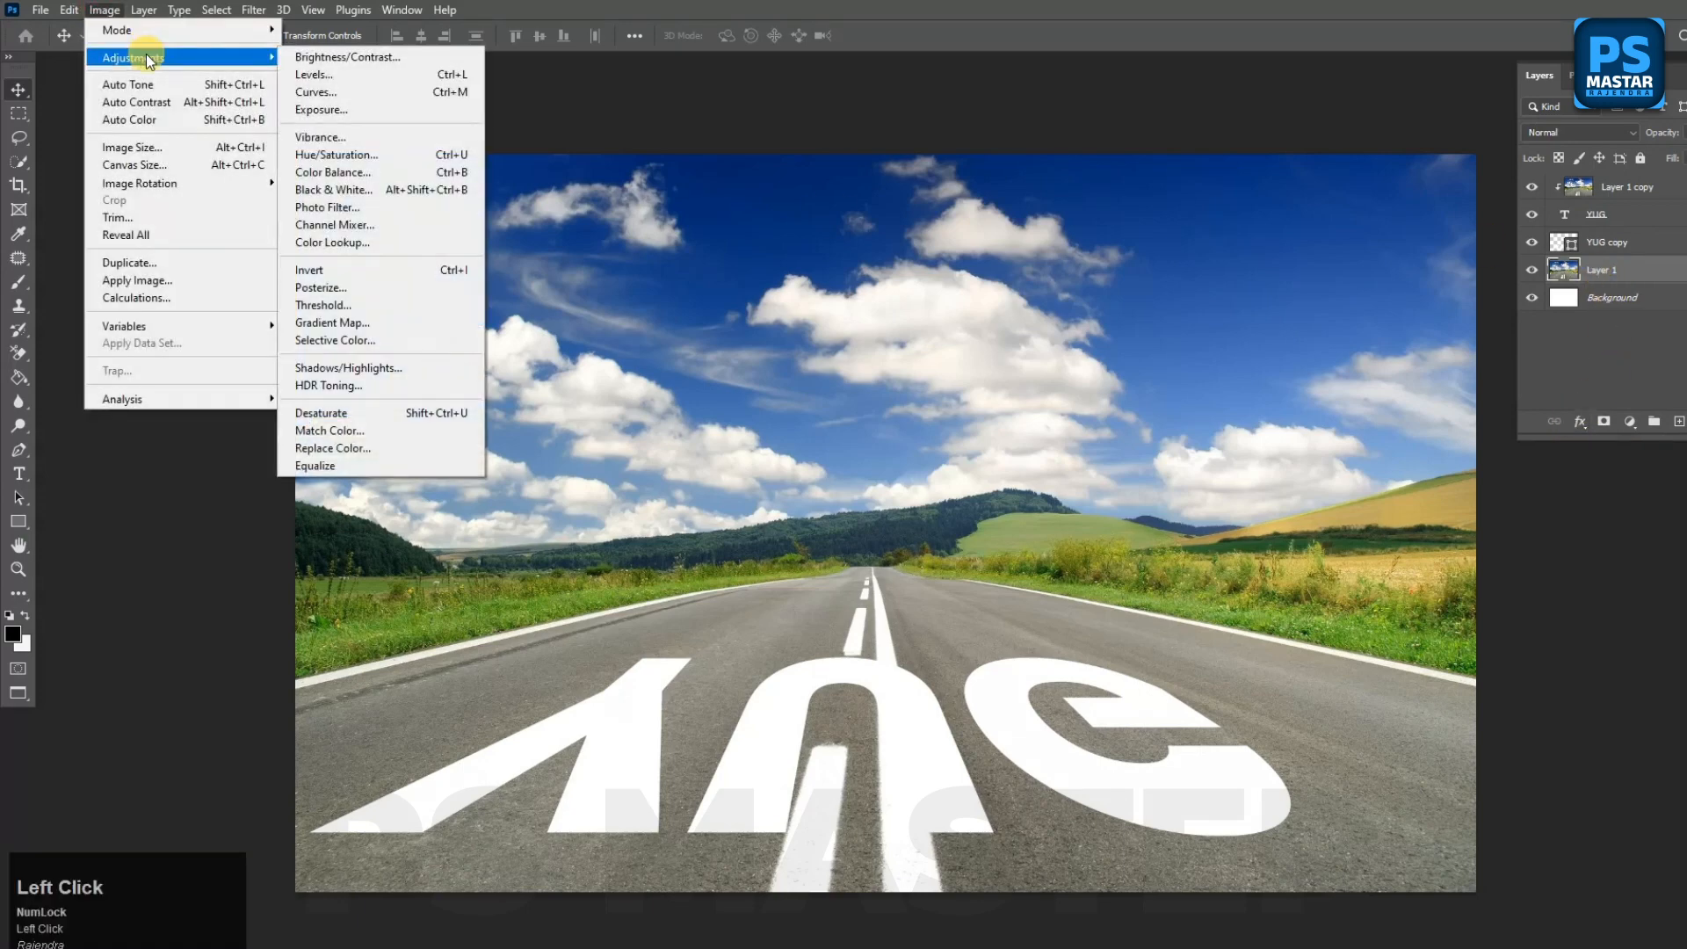
pyautogui.click(435, 156)
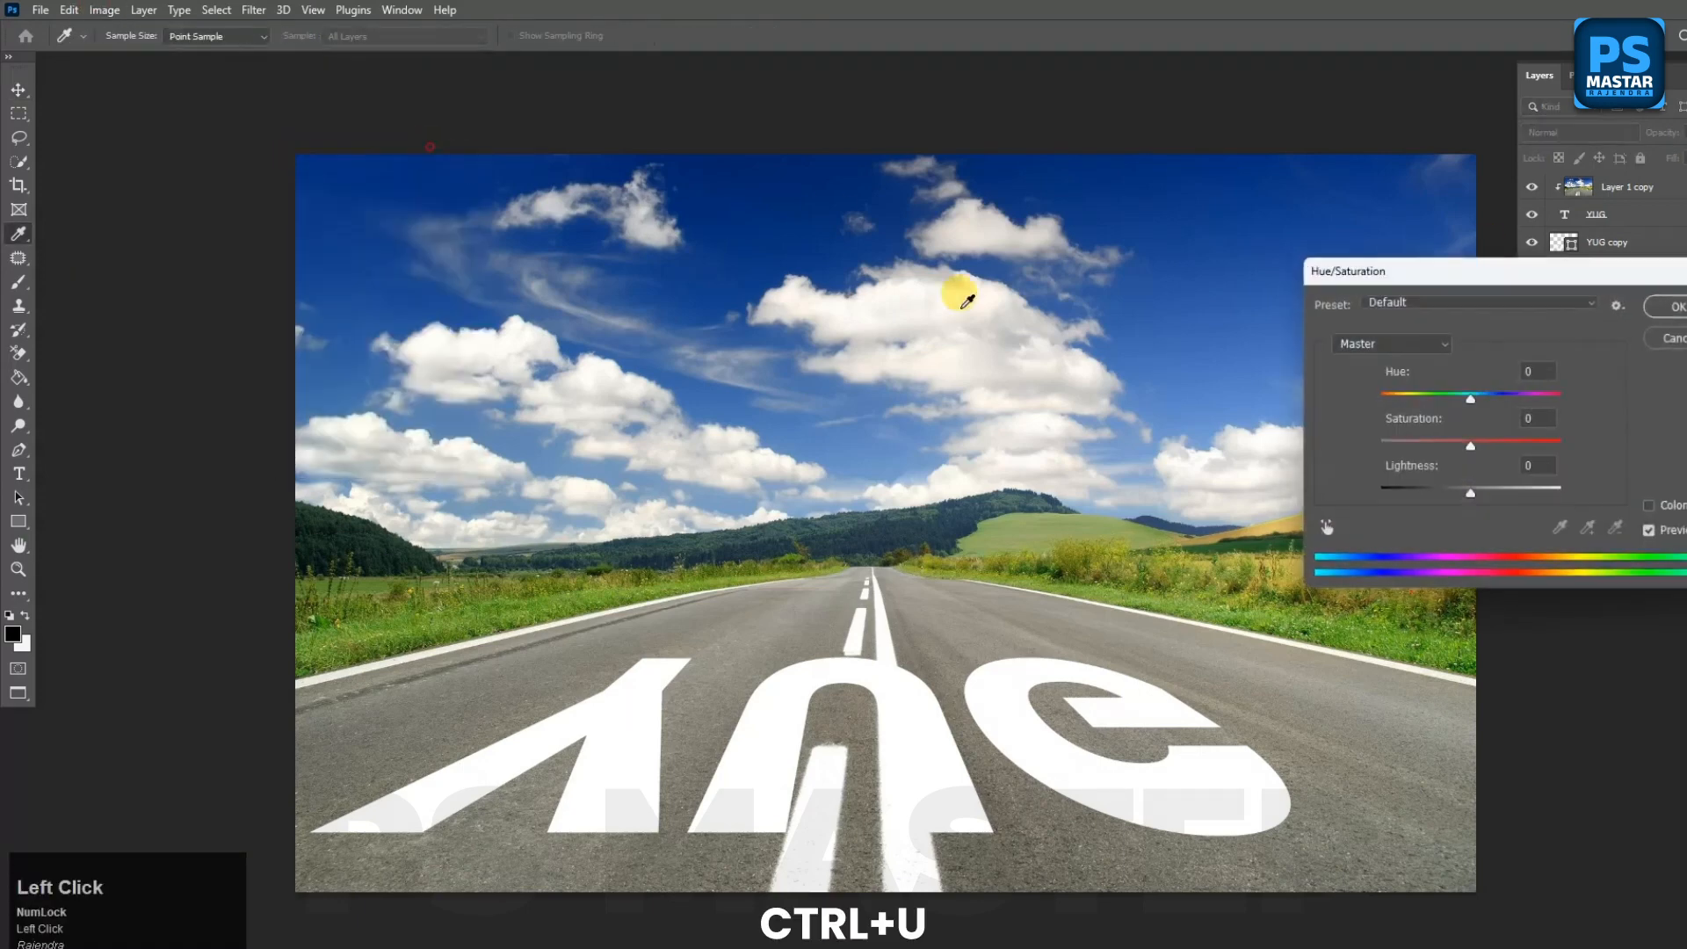
pyautogui.click(1436, 442)
pyautogui.moveTo(1430, 442); pyautogui.dragTo(1410, 441)
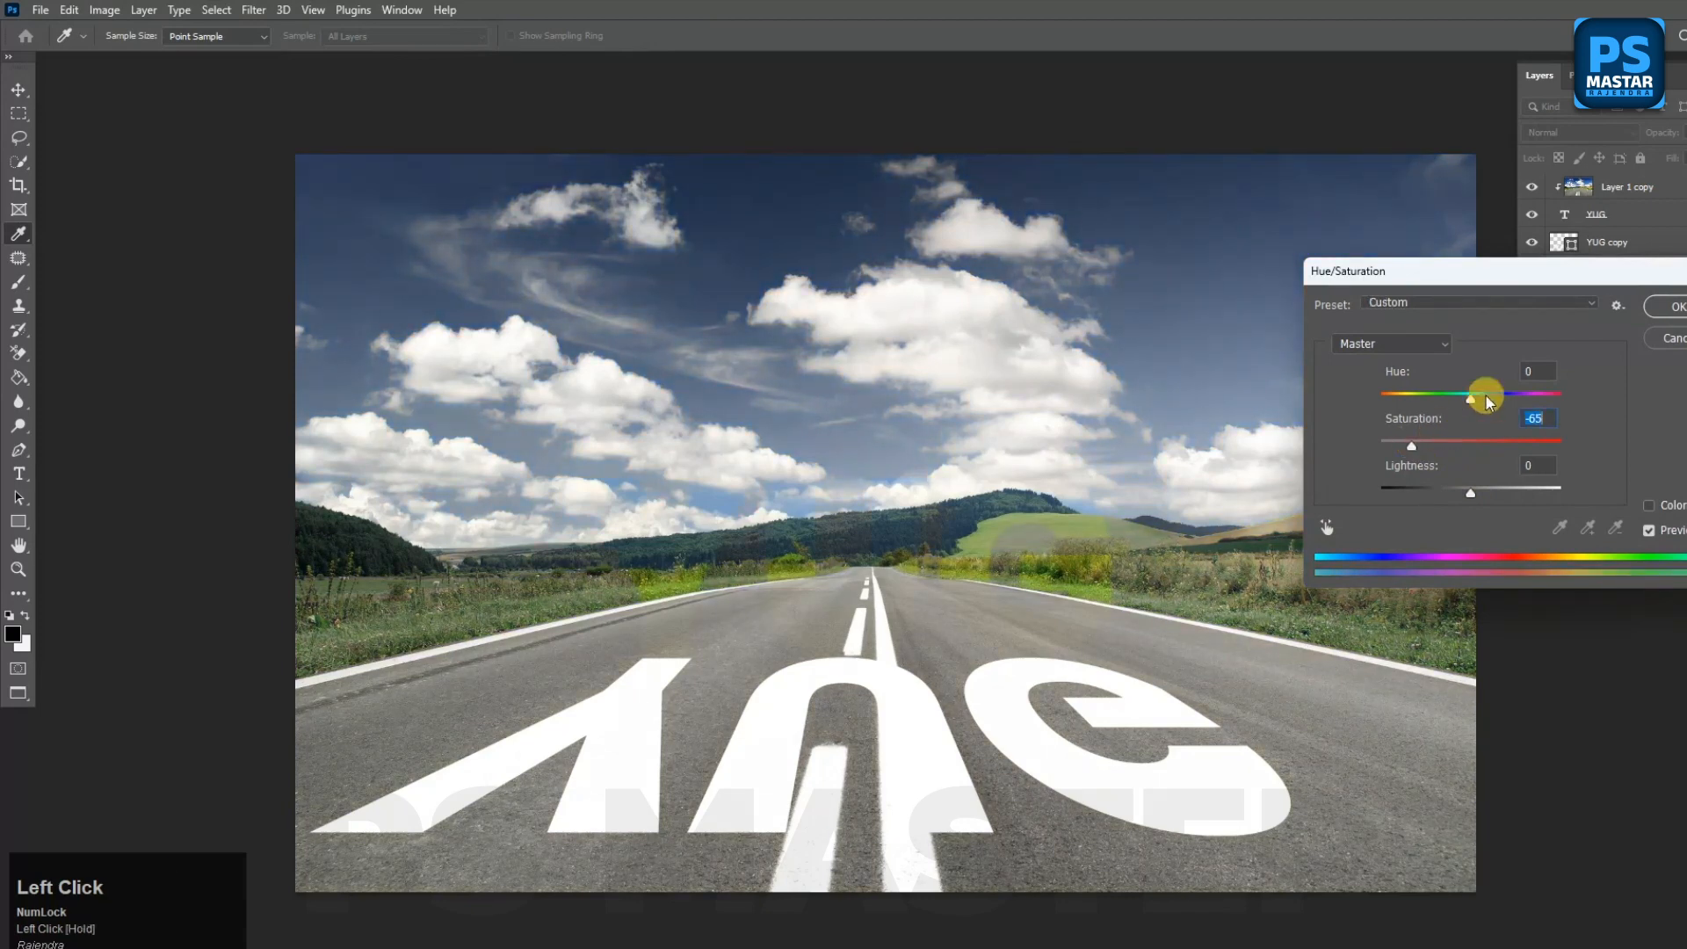
pyautogui.click(1673, 306)
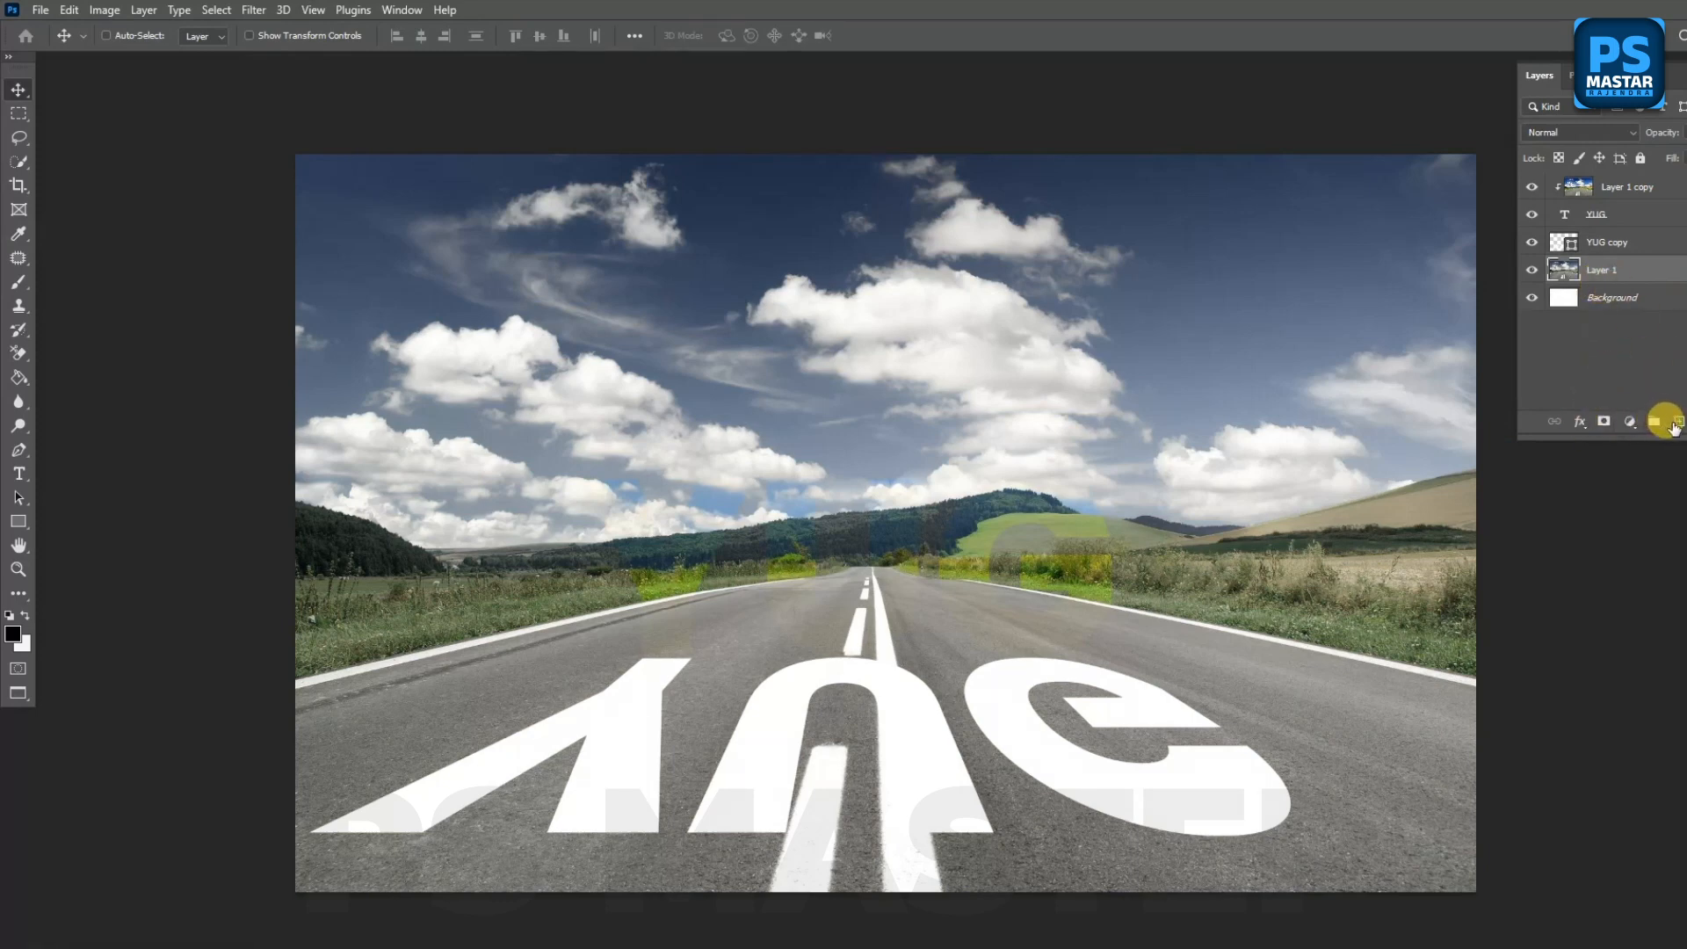
# Step: Add an Exposure adjustment layer directly above the Layer 1 road photo and lower its Exposure to darken the background strongly
pyautogui.click(1629, 422)
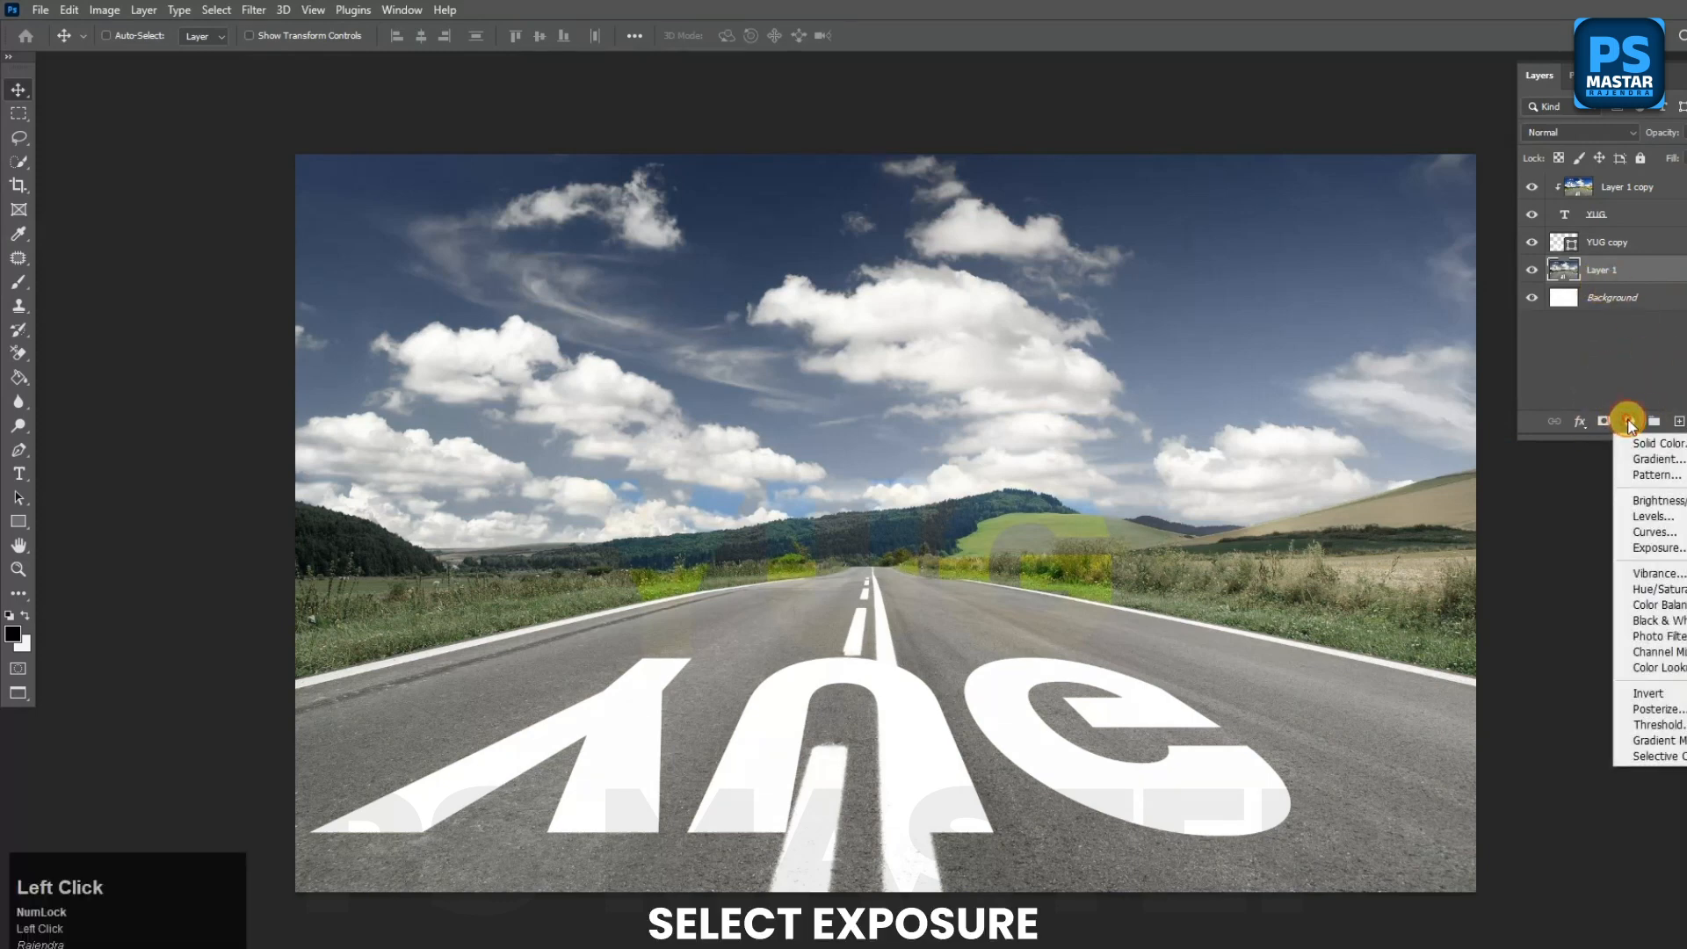
pyautogui.click(1657, 548)
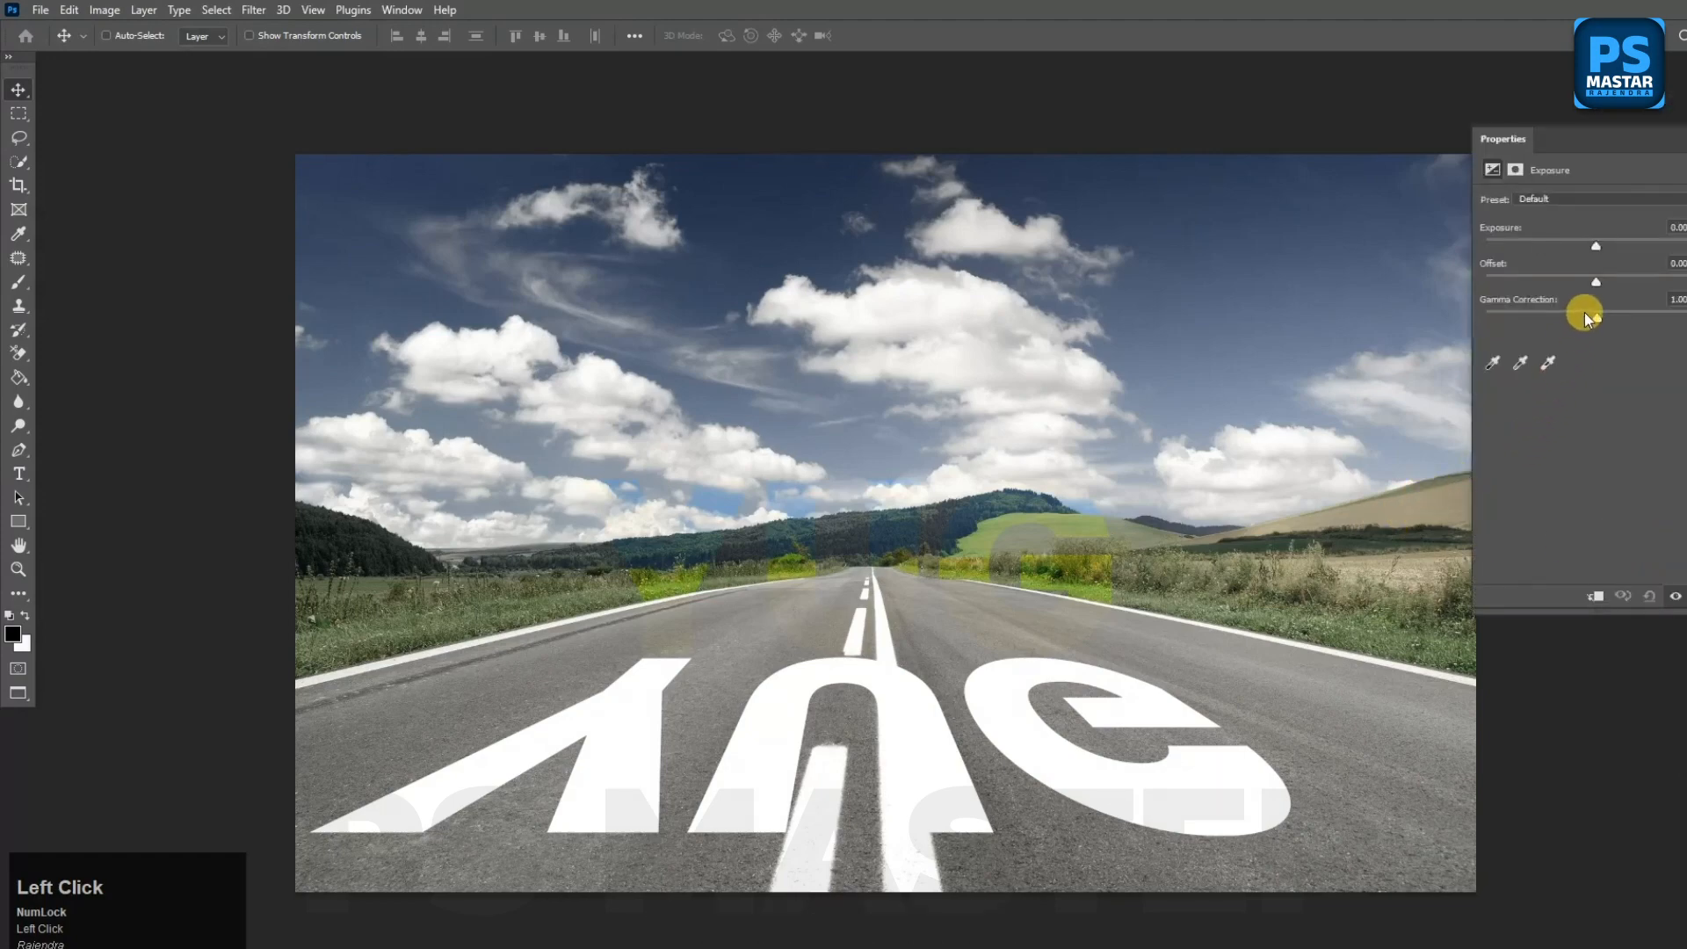
pyautogui.moveTo(1583, 242); pyautogui.dragTo(1539, 240)
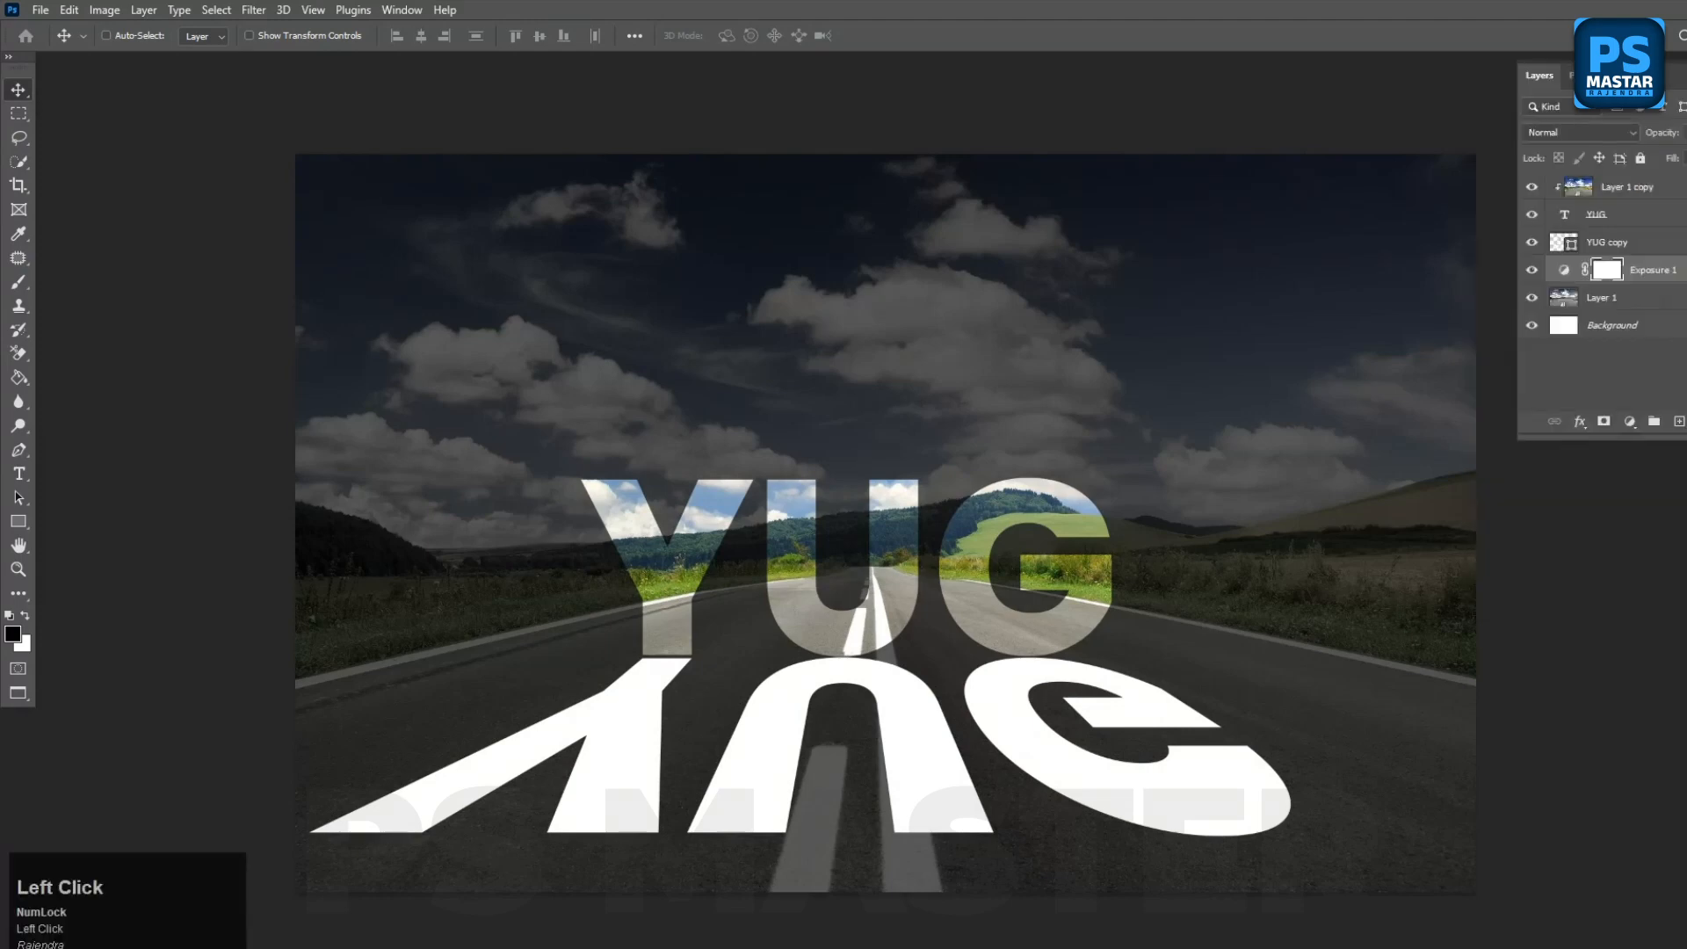
# Step: Set the blend mode of the flipped YUG copy shape layer to Overlay
pyautogui.click(1610, 298)
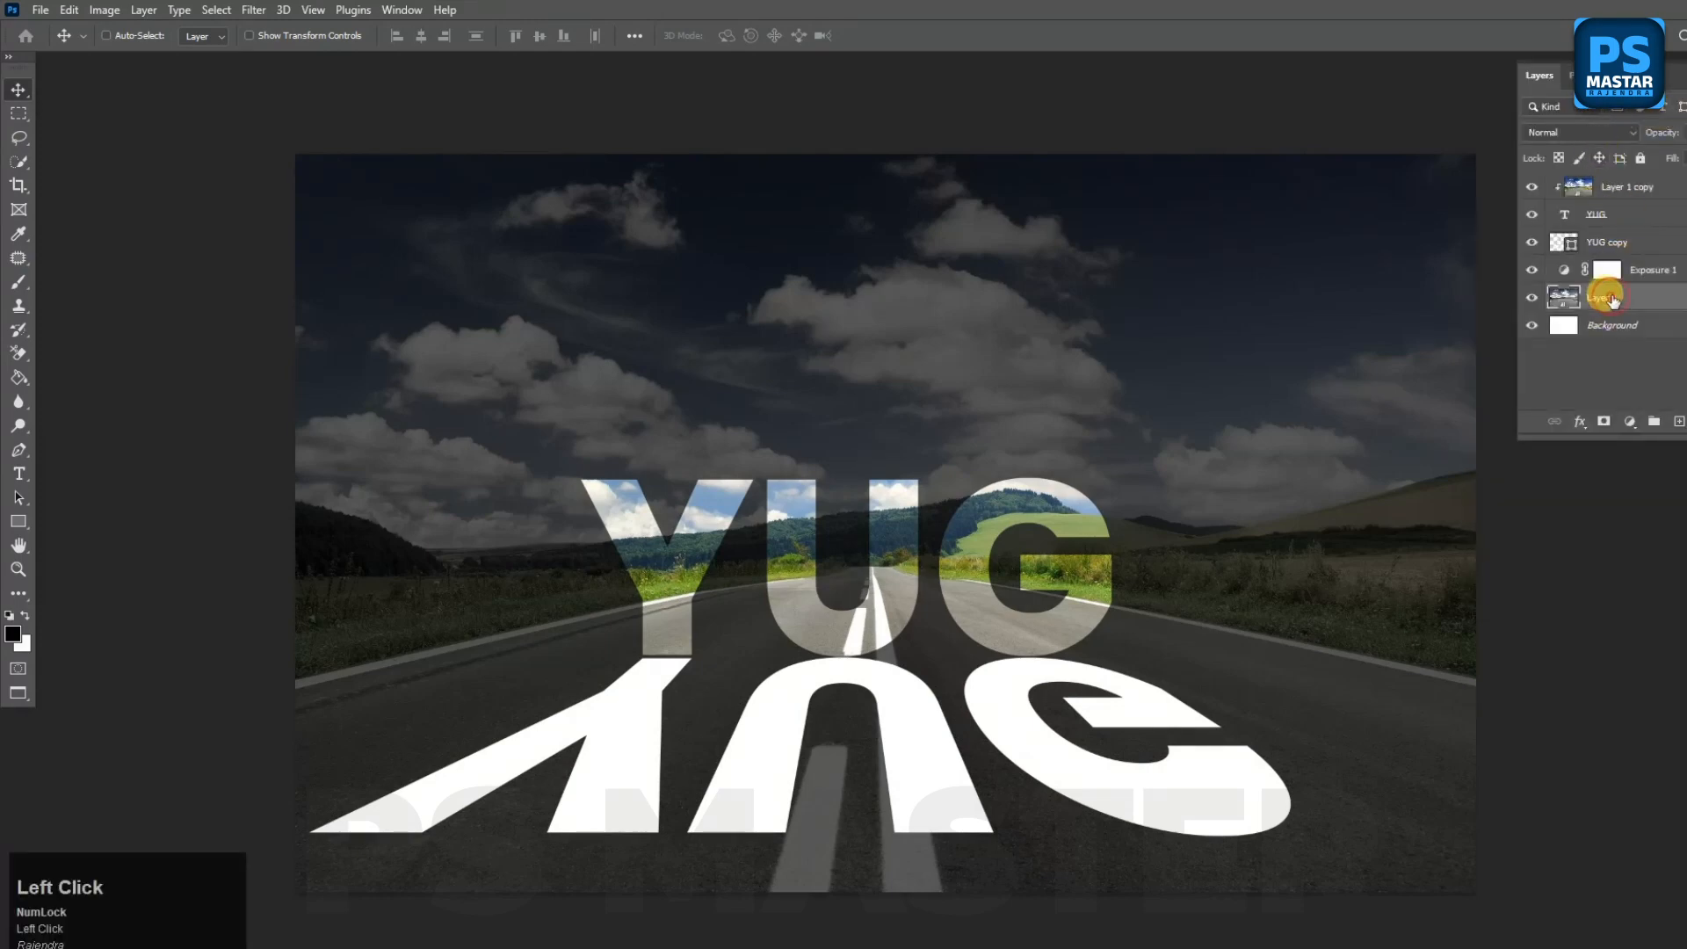
pyautogui.click(1657, 270)
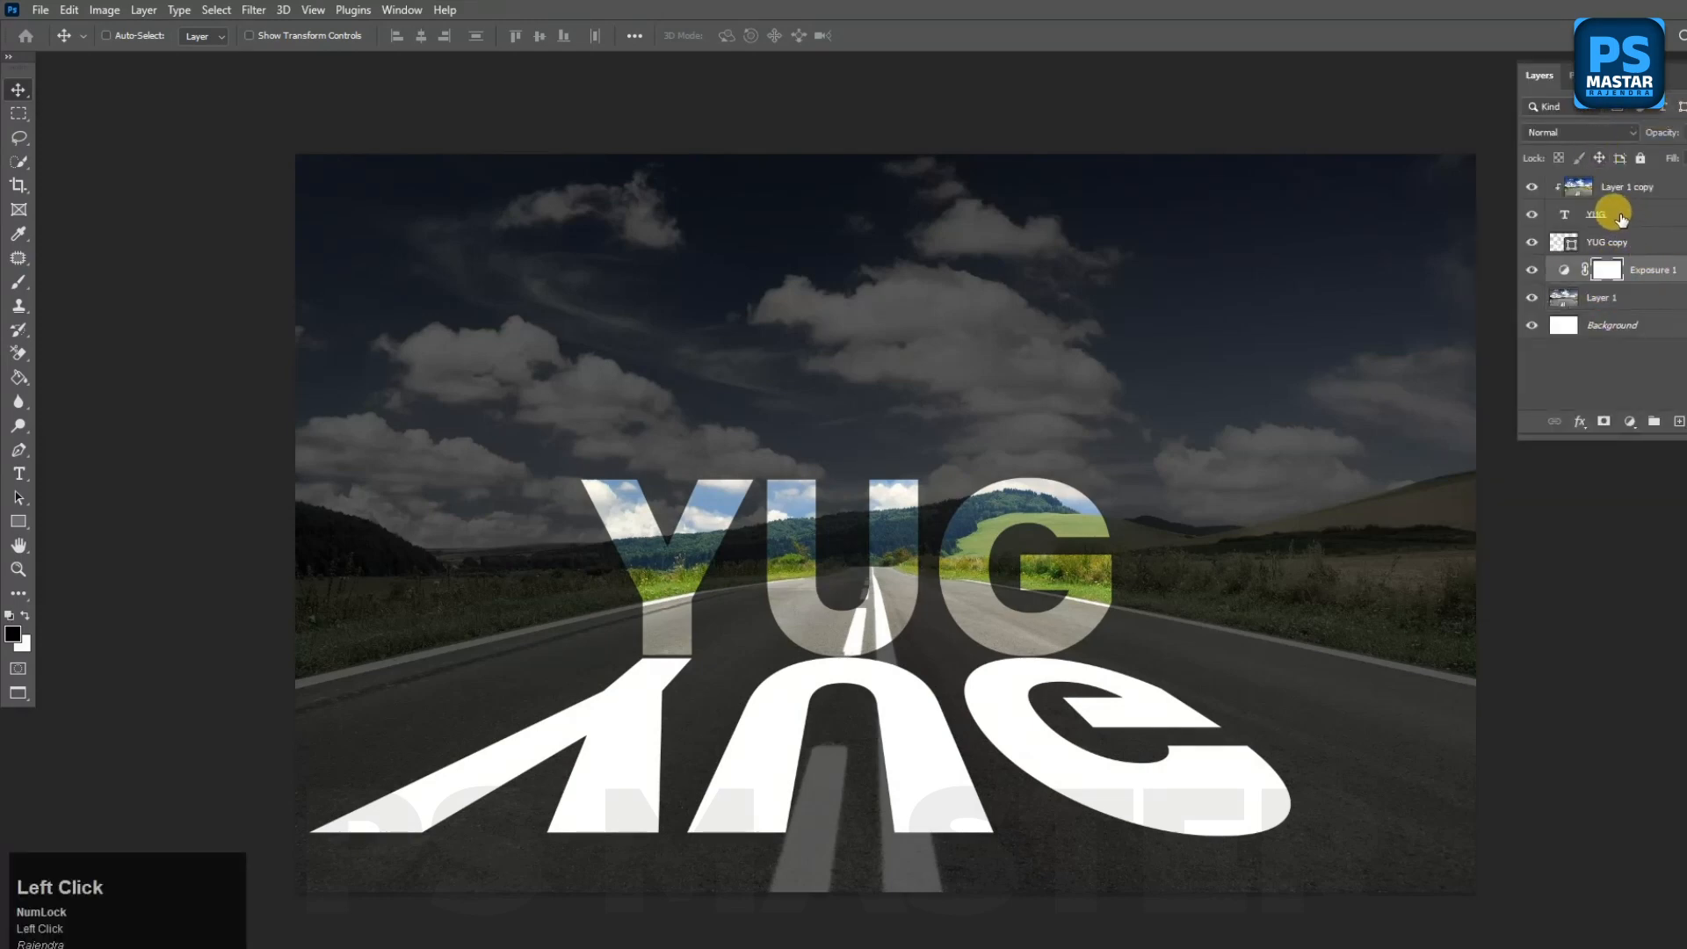
pyautogui.click(1616, 239)
pyautogui.click(1589, 132)
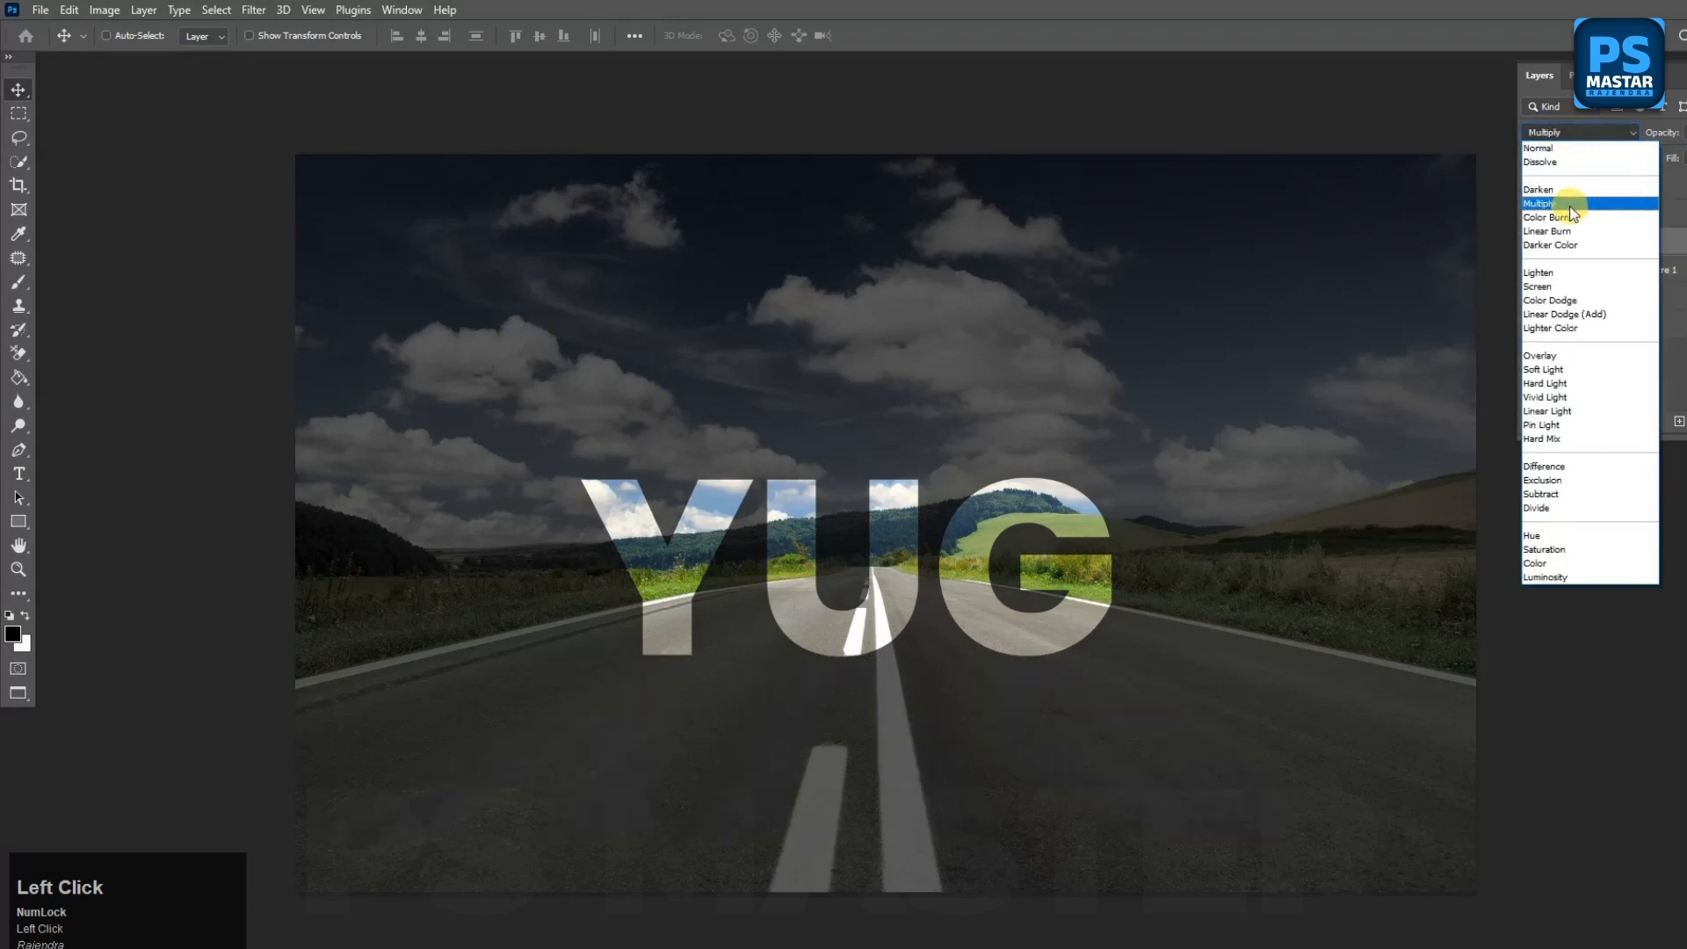
pyautogui.click(1545, 355)
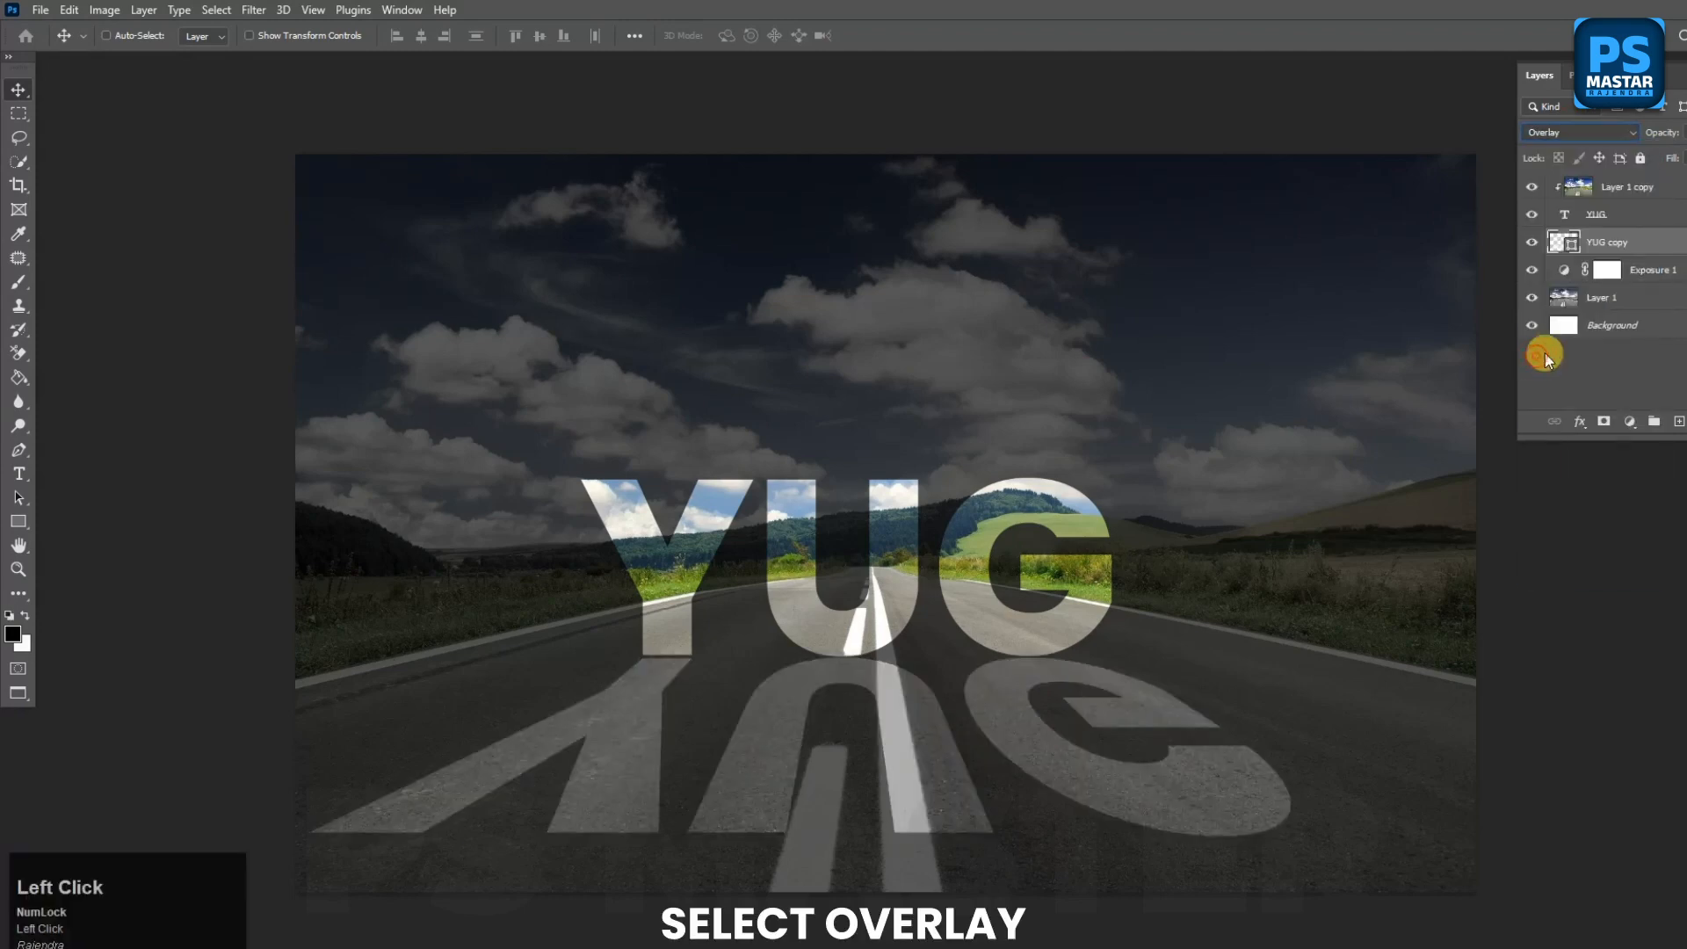
# Step: Add a white Inner Shadow to the YUG text layer with Normal blend mode and a size of 30 px
pyautogui.click(1613, 186)
pyautogui.rightClick(1623, 216)
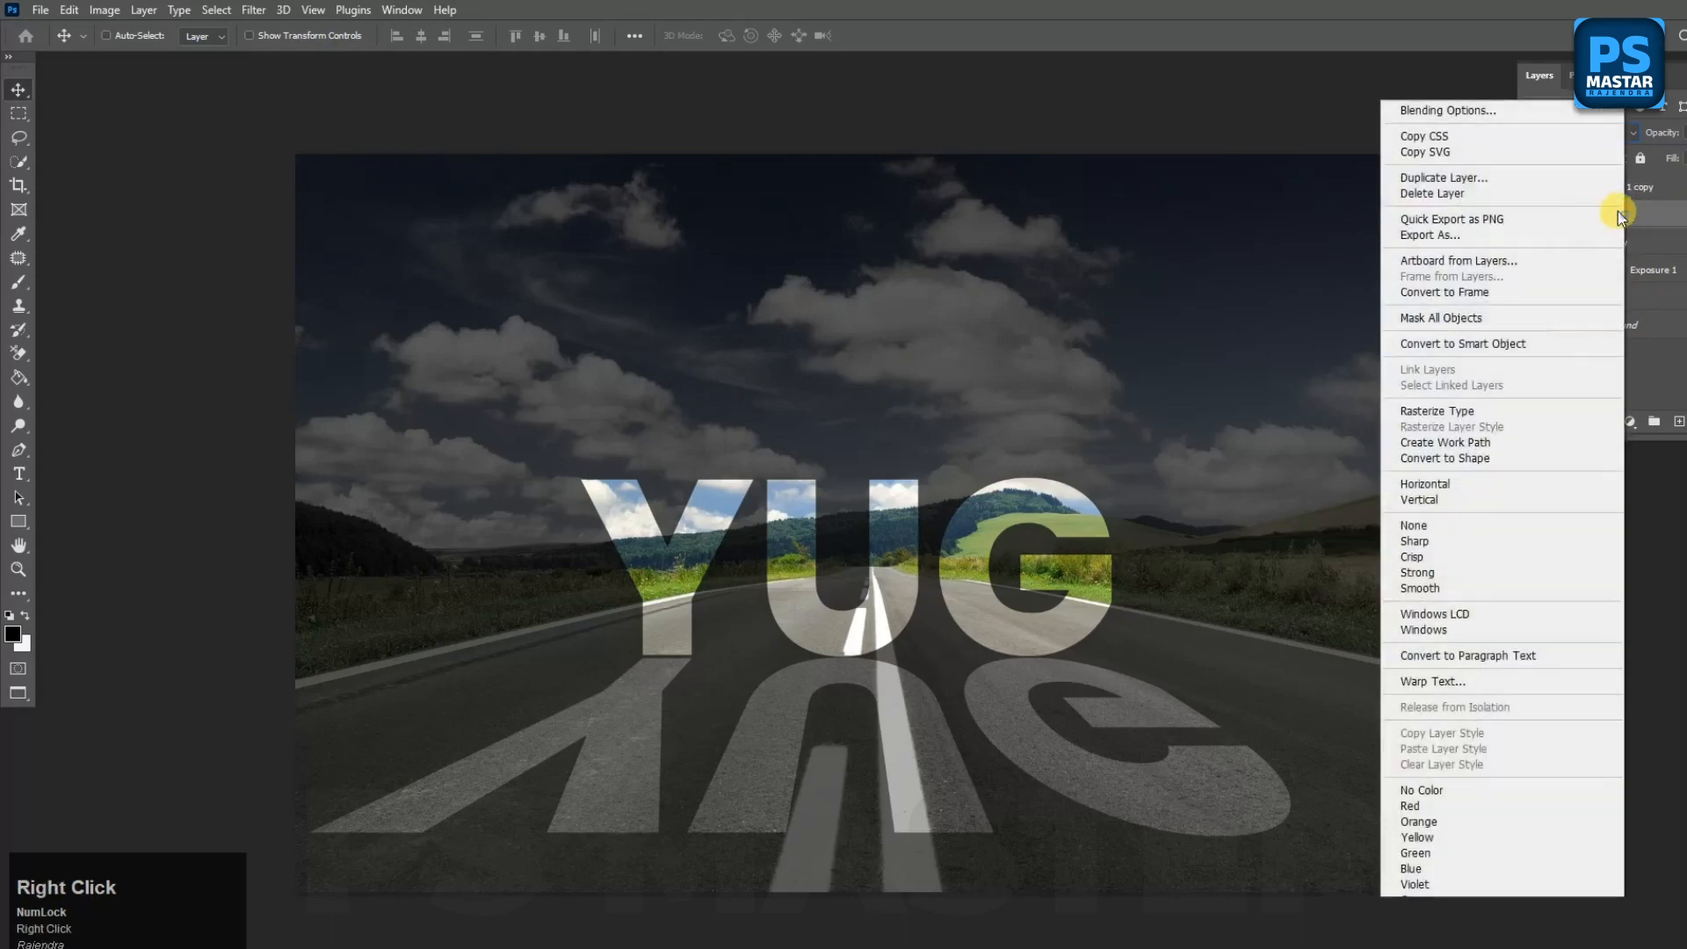
pyautogui.click(1433, 109)
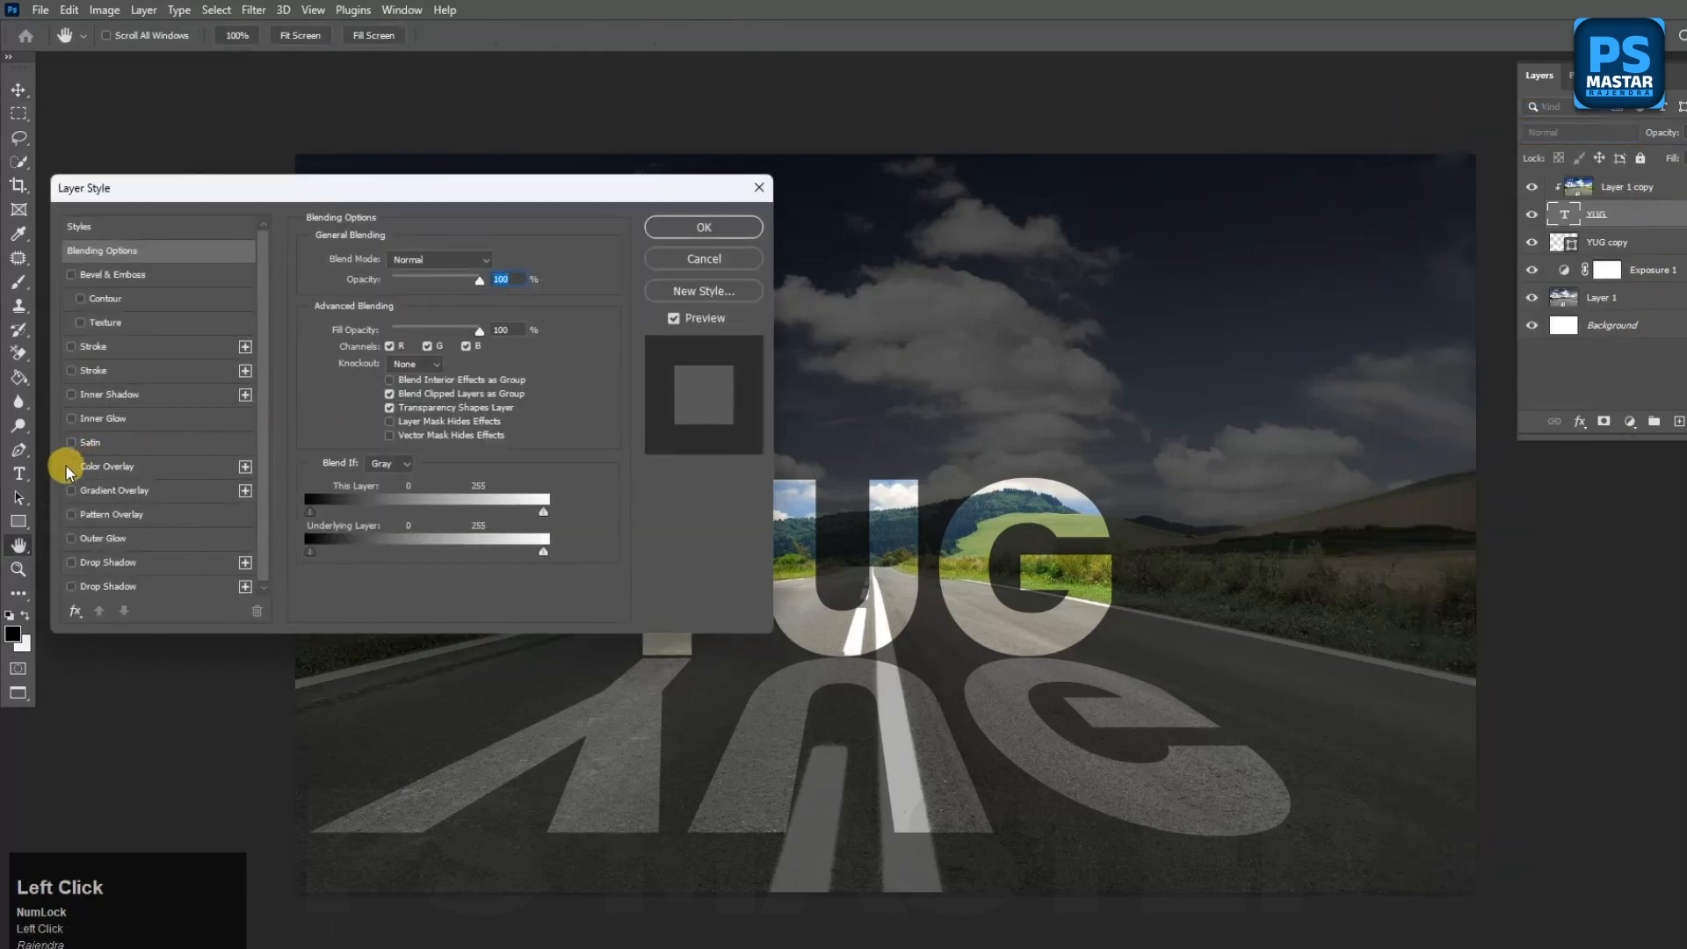
pyautogui.click(71, 397)
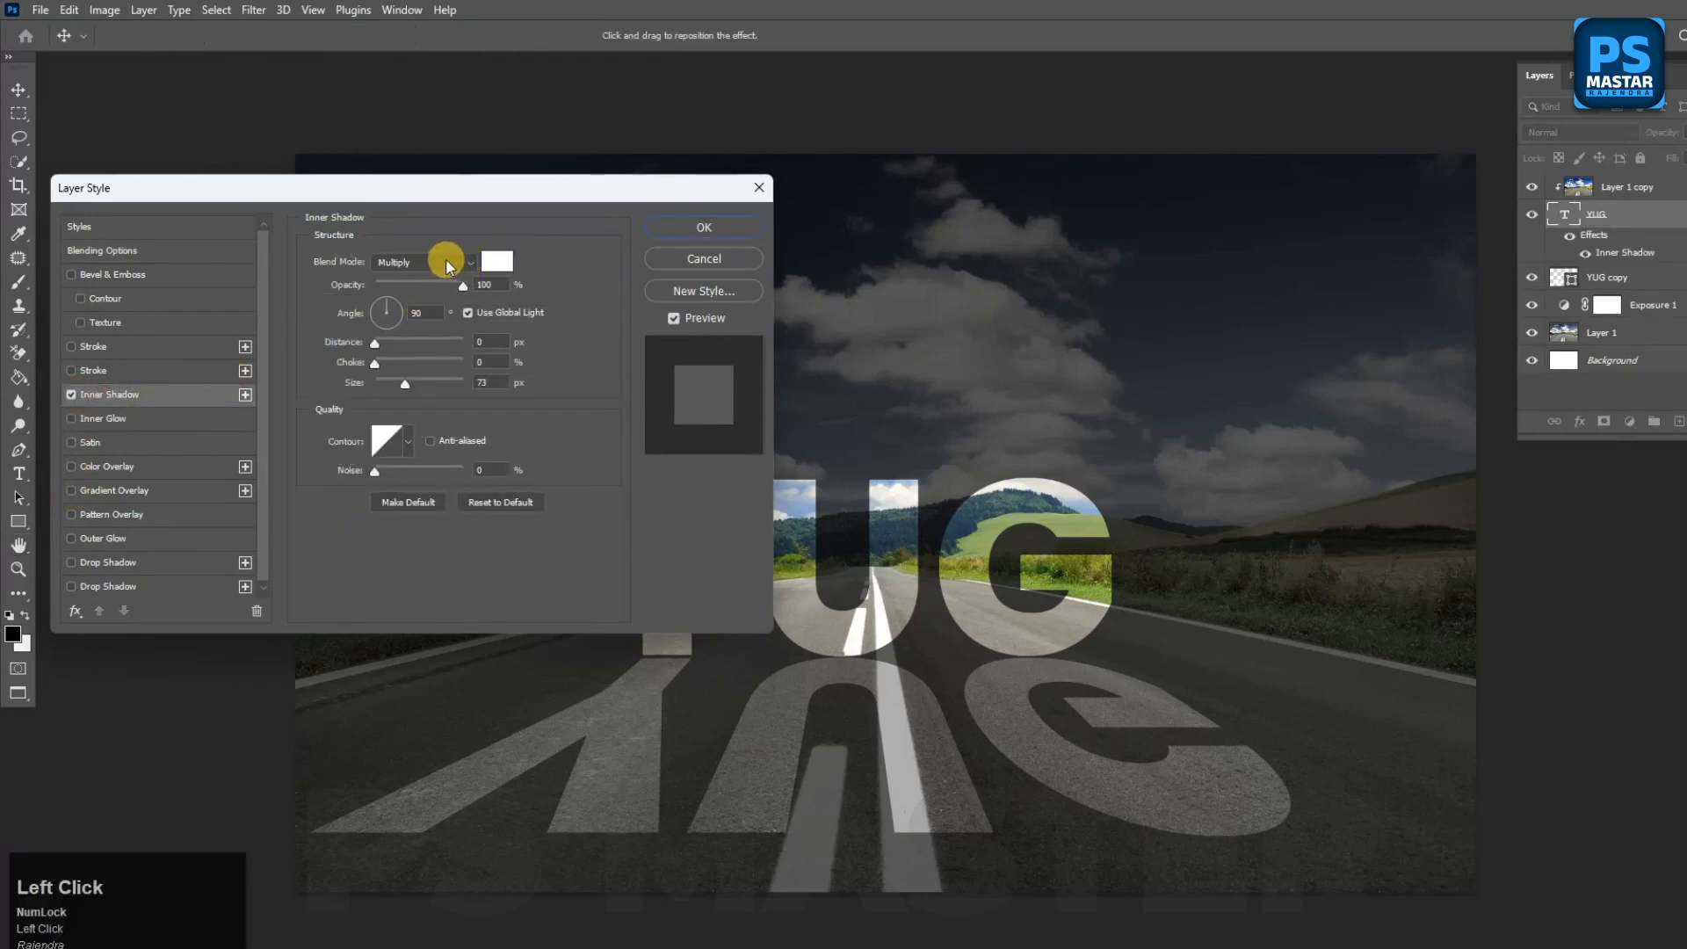
pyautogui.click(673, 318)
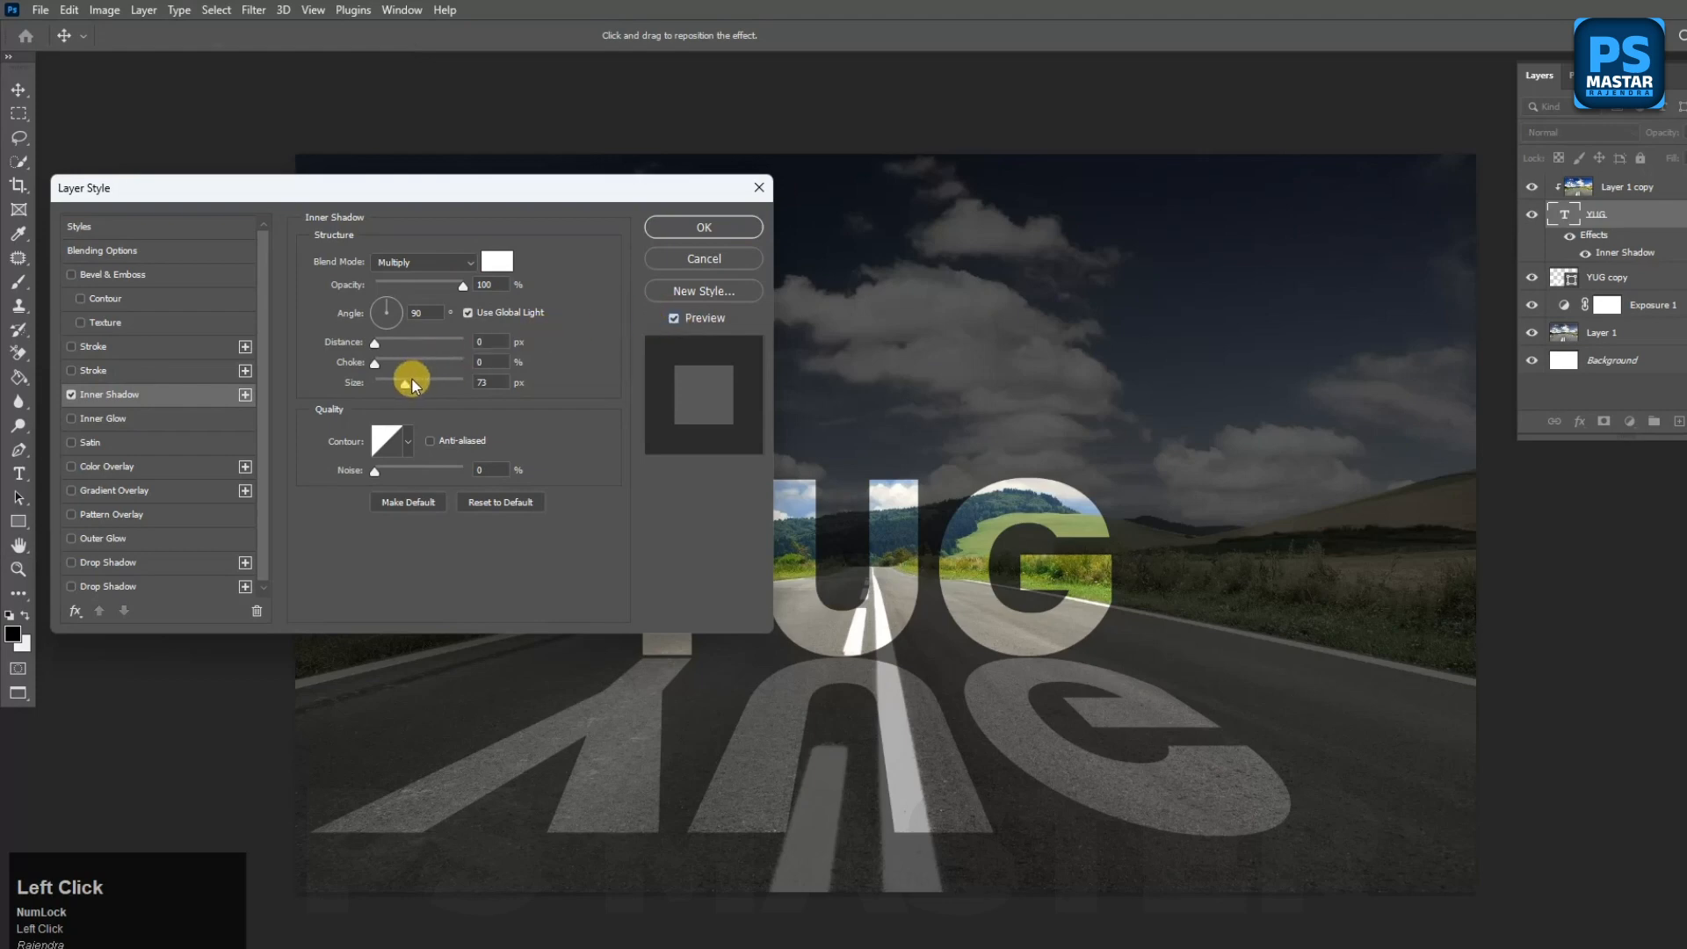
pyautogui.click(434, 264)
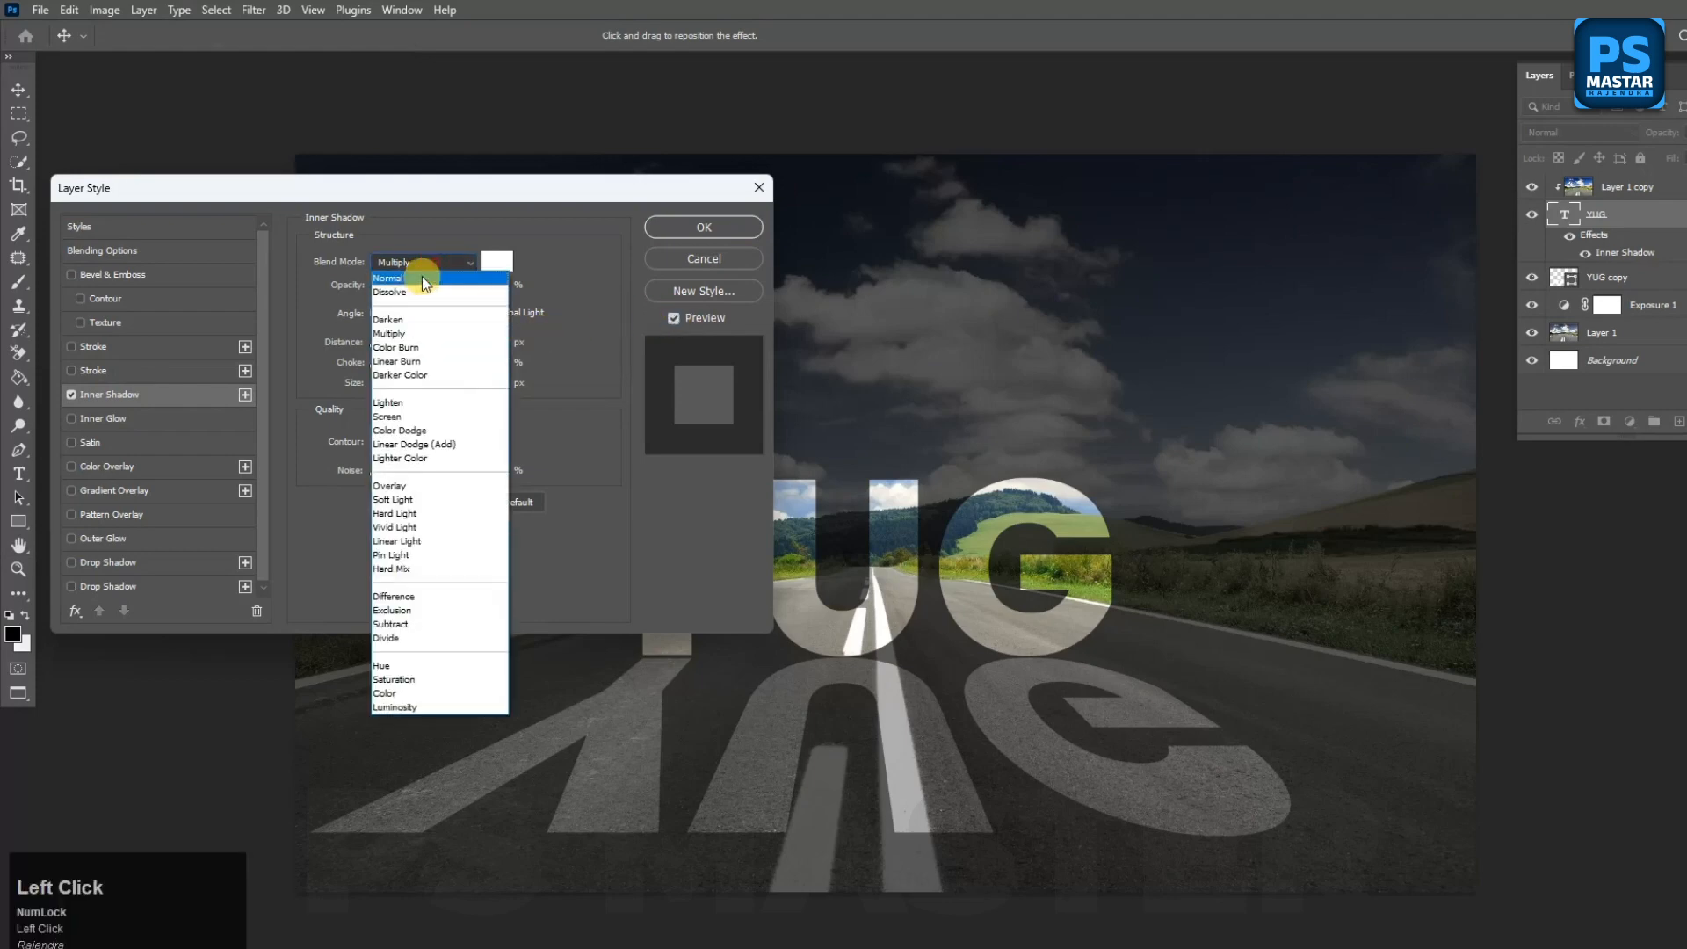
pyautogui.click(420, 279)
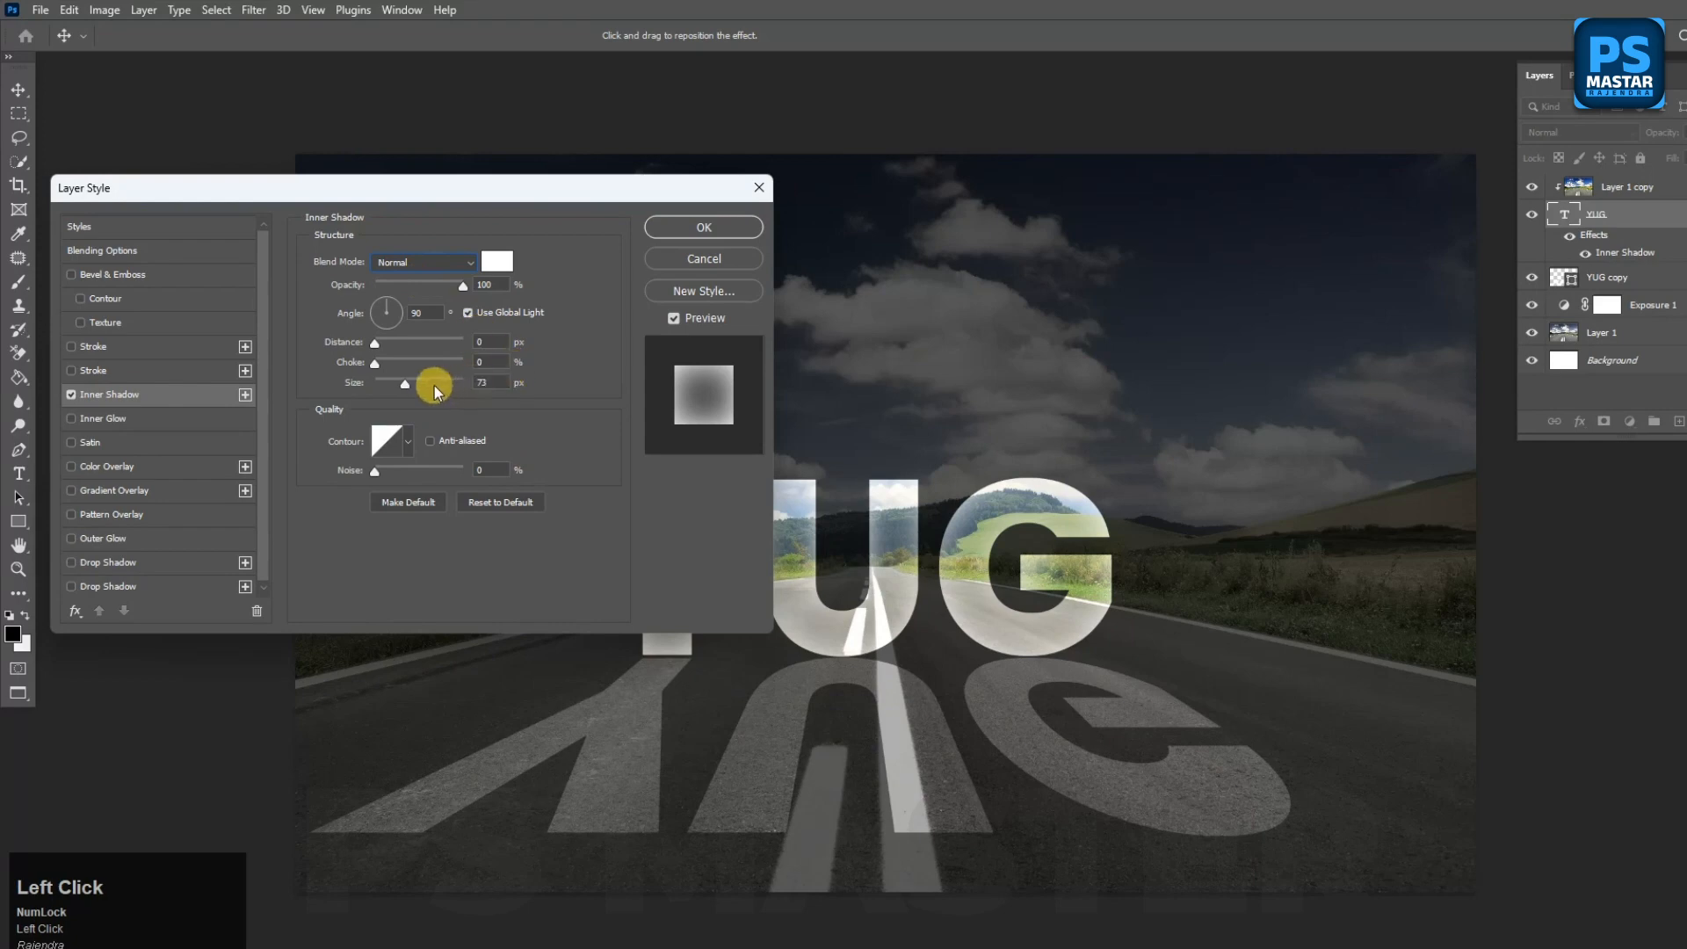
pyautogui.moveTo(403, 379); pyautogui.dragTo(392, 384)
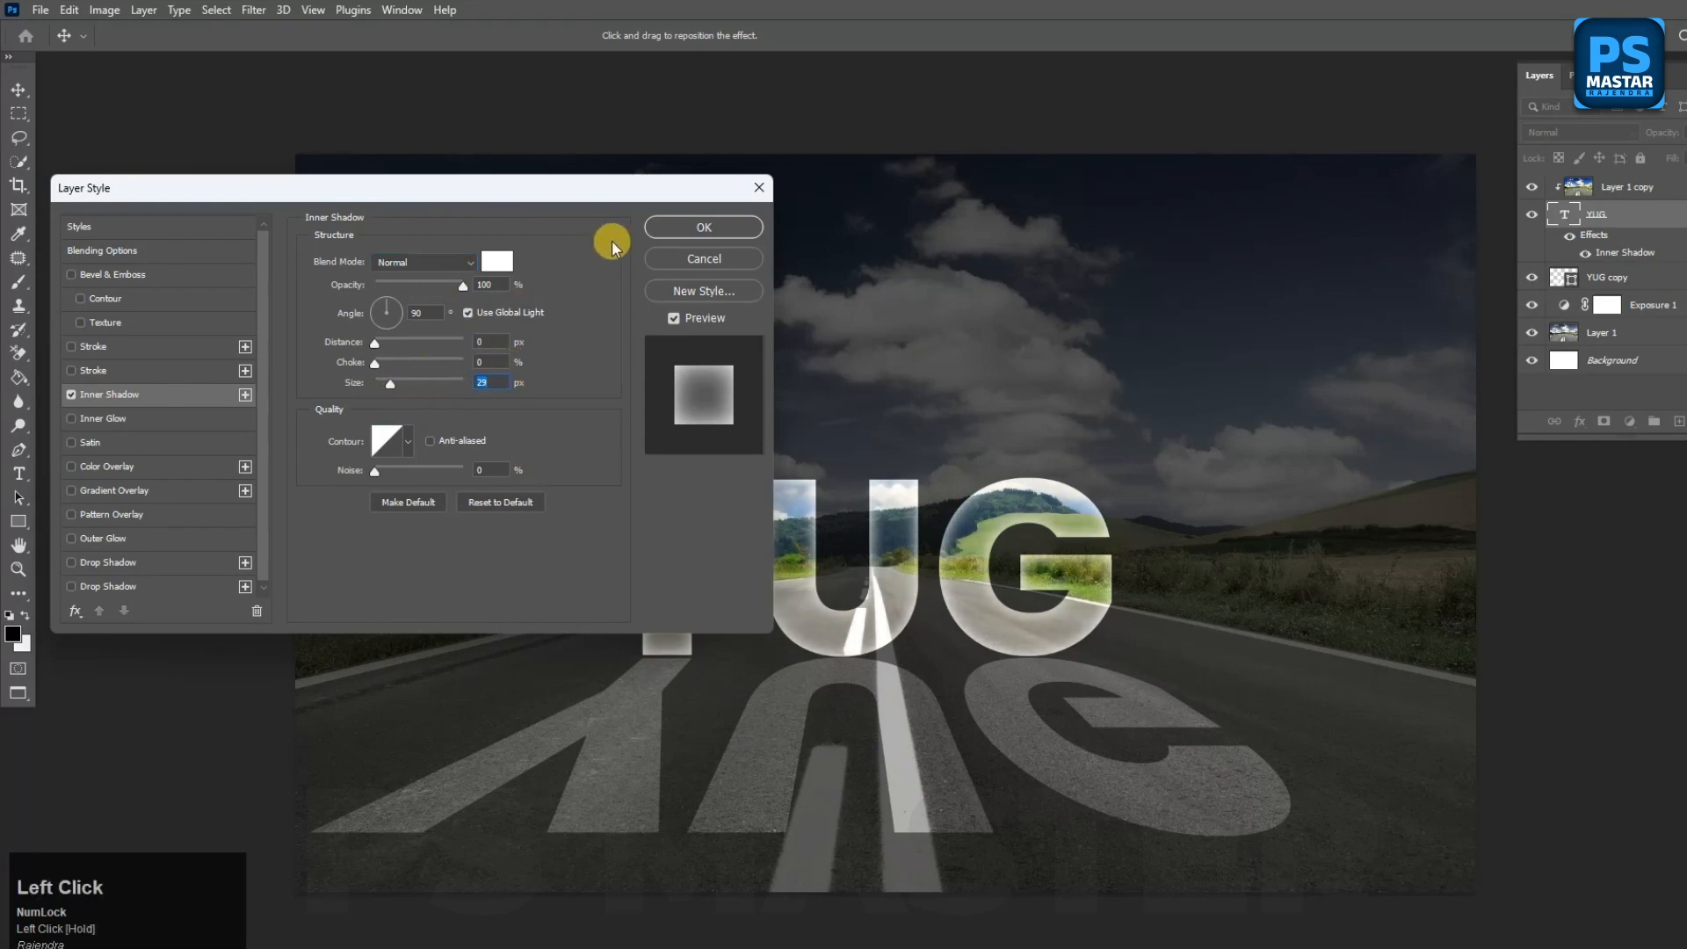
pyautogui.write('30')
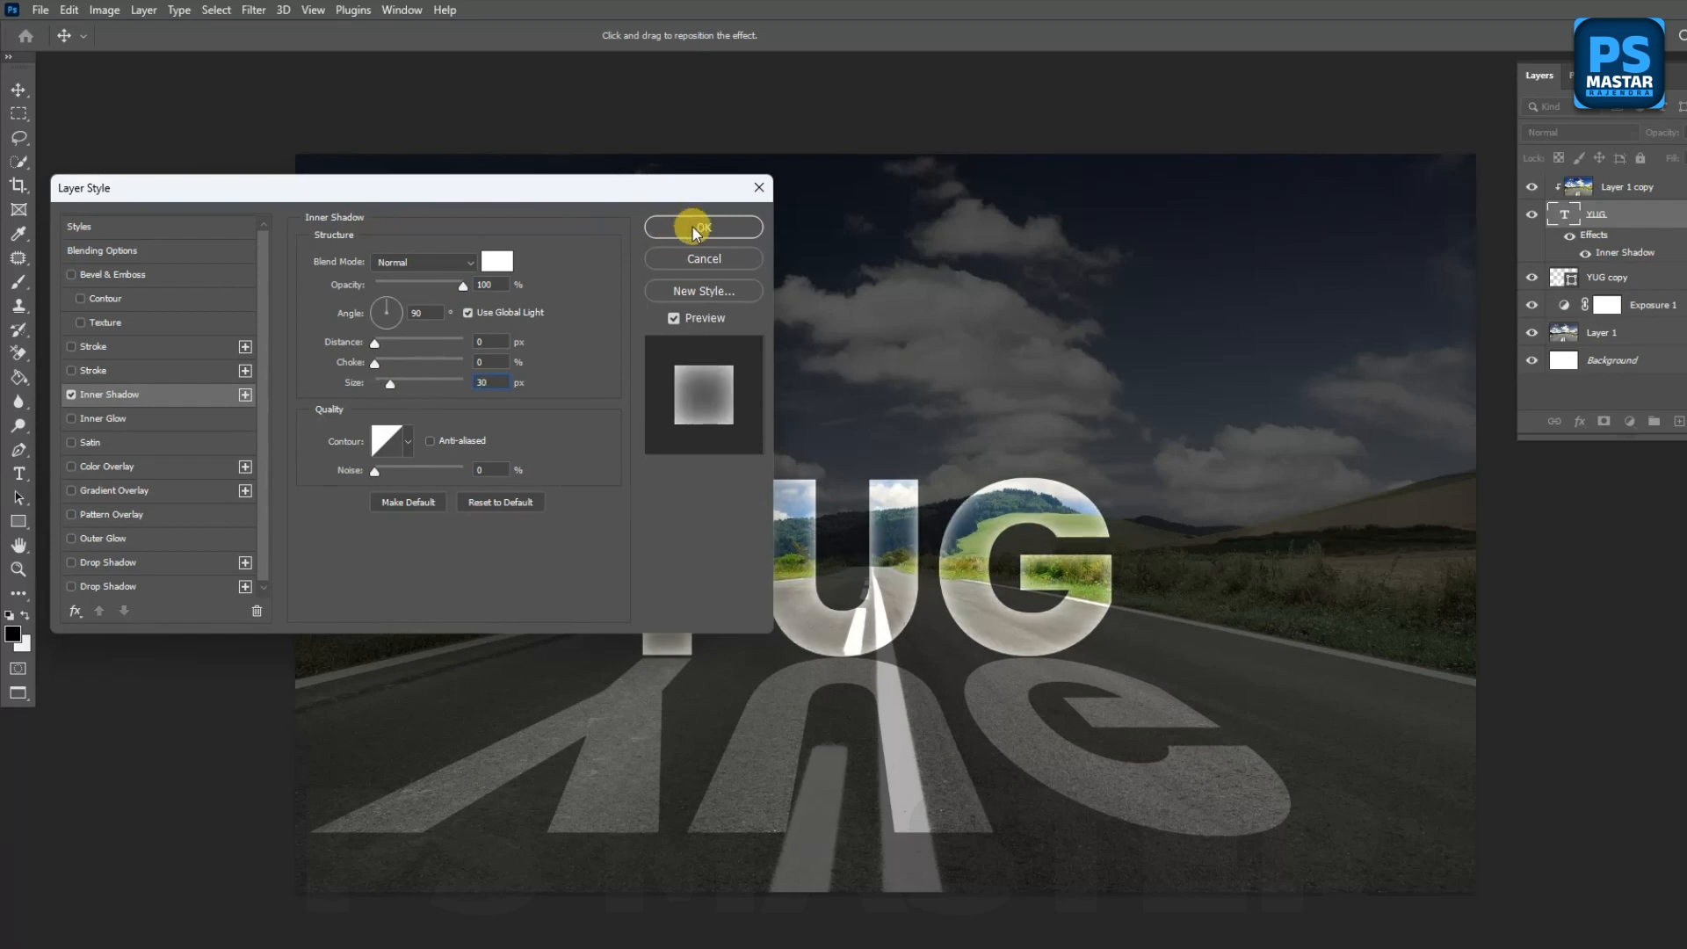
# Step: Add a white Stroke to the YUG text, set its position to Center and reduce its size slightly
pyautogui.click(75, 345)
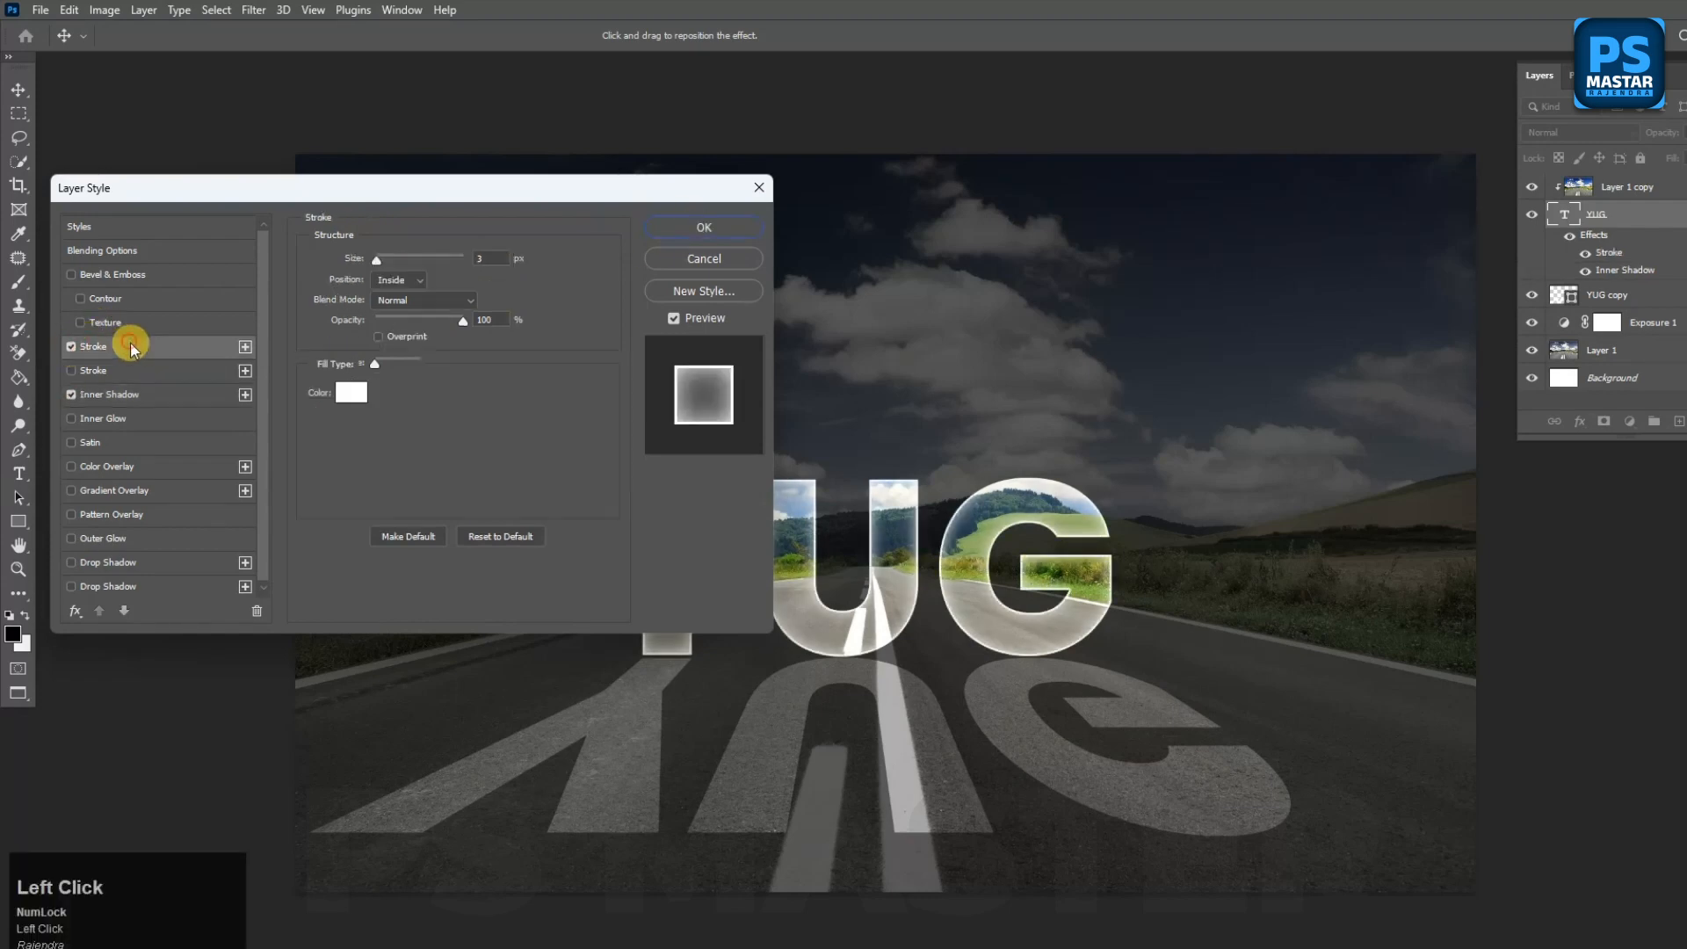
pyautogui.click(400, 281)
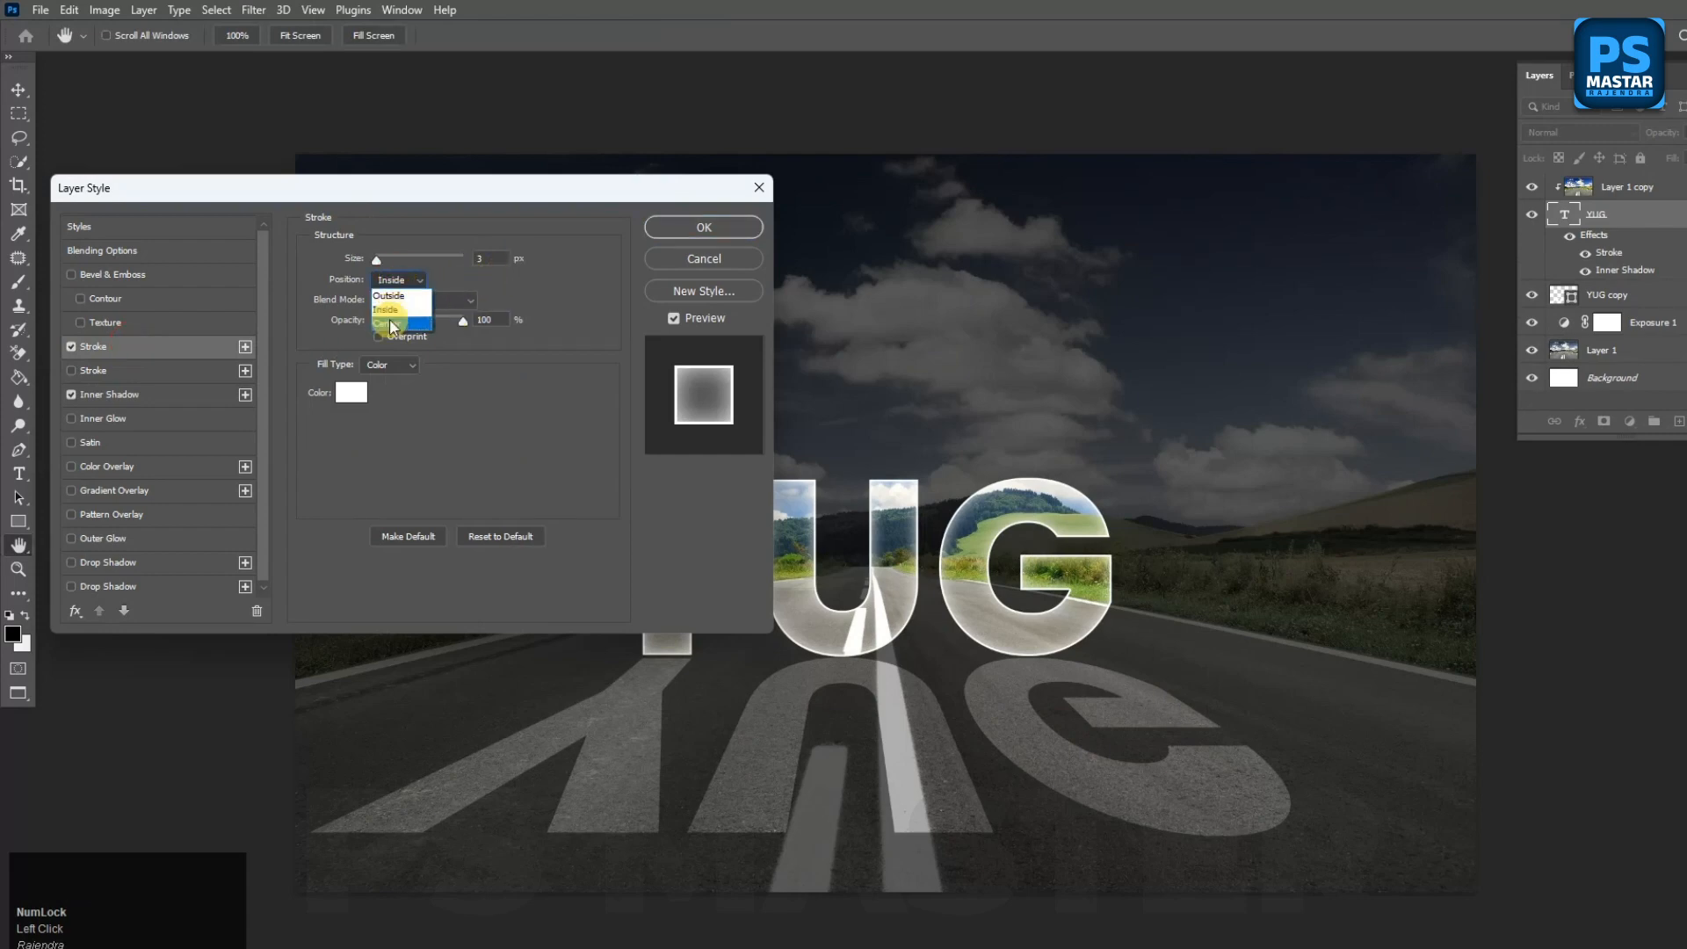
pyautogui.click(413, 309)
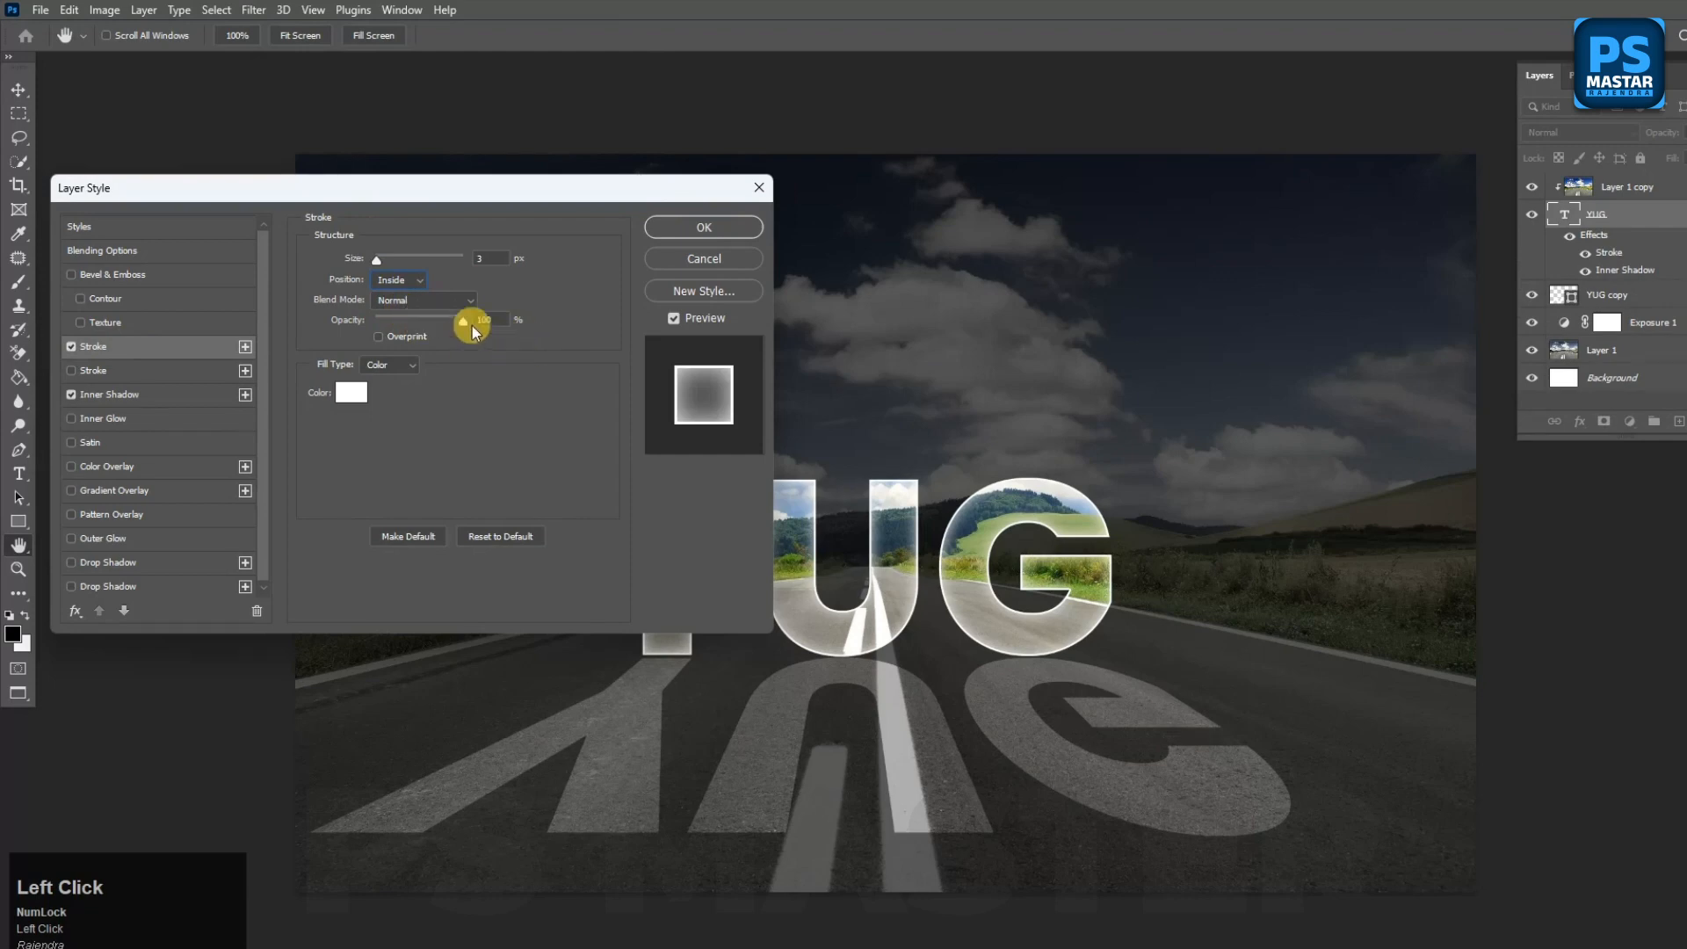
pyautogui.click(386, 279)
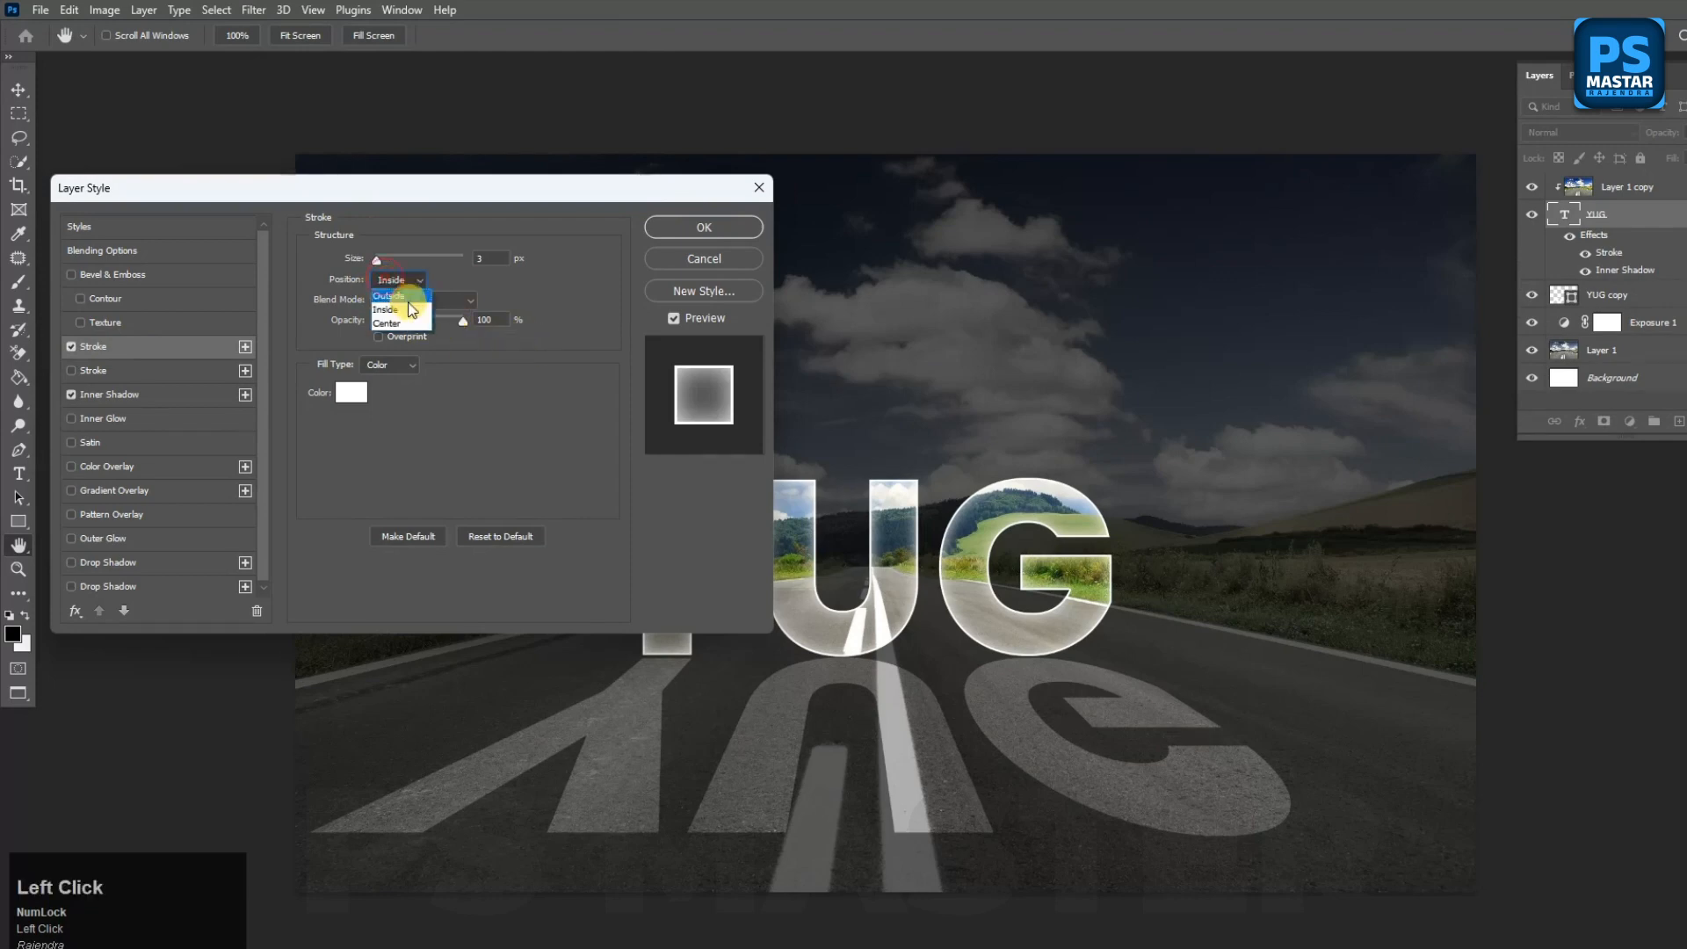
pyautogui.click(391, 322)
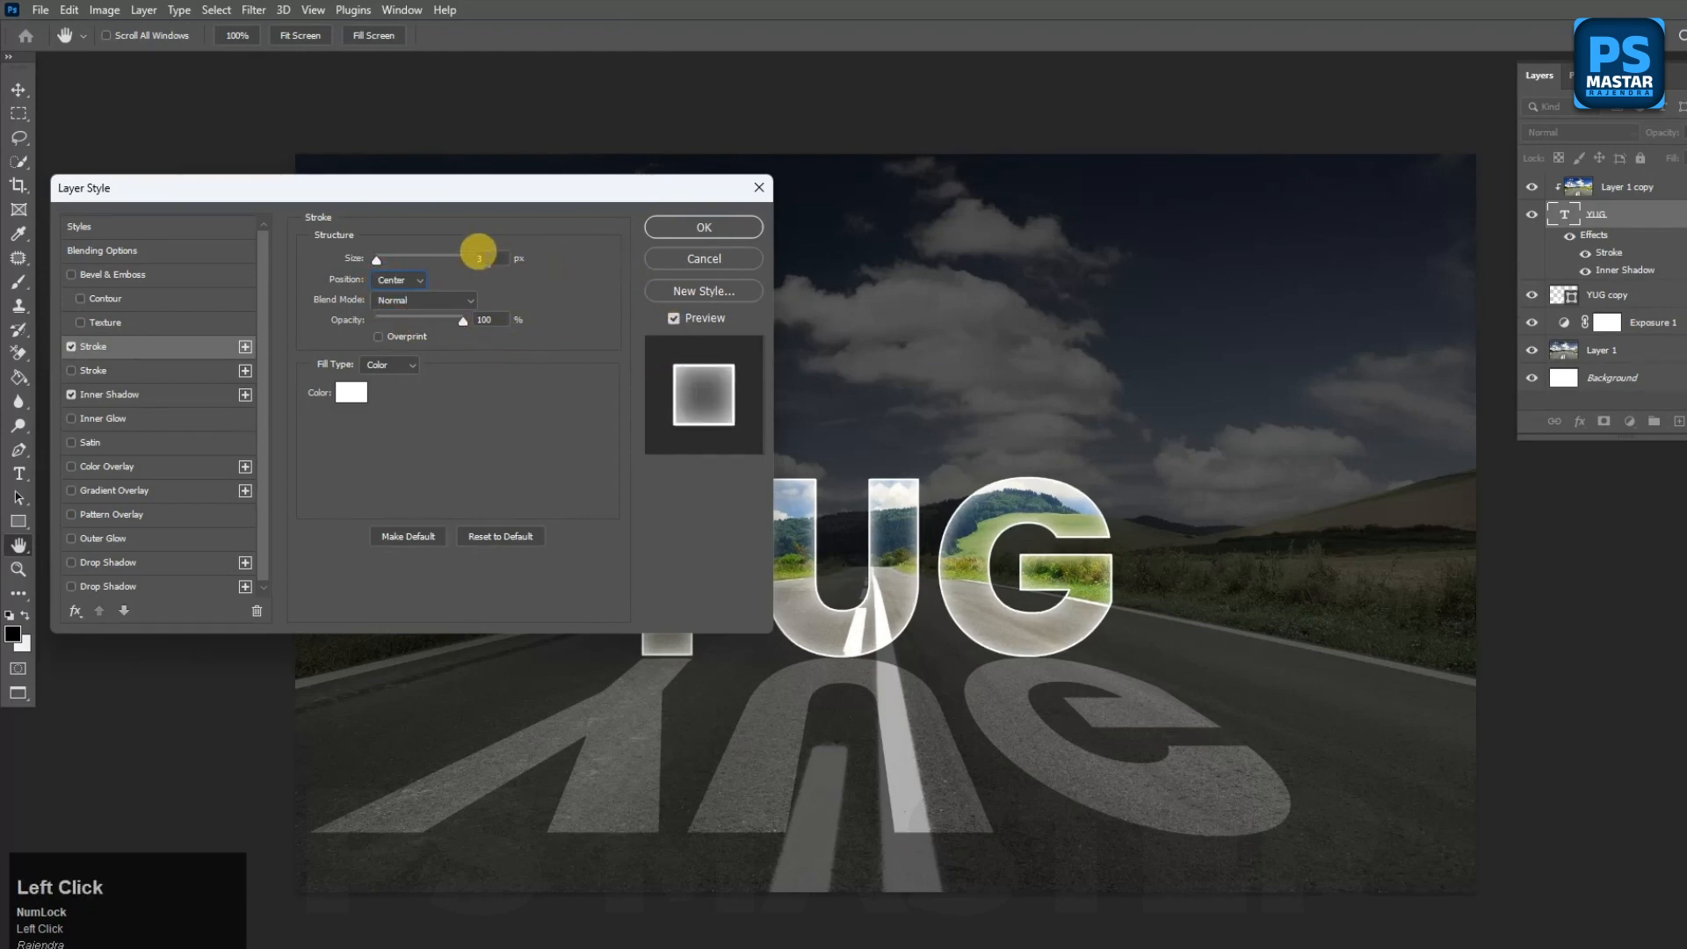
pyautogui.scroll(-1, 471, 263)
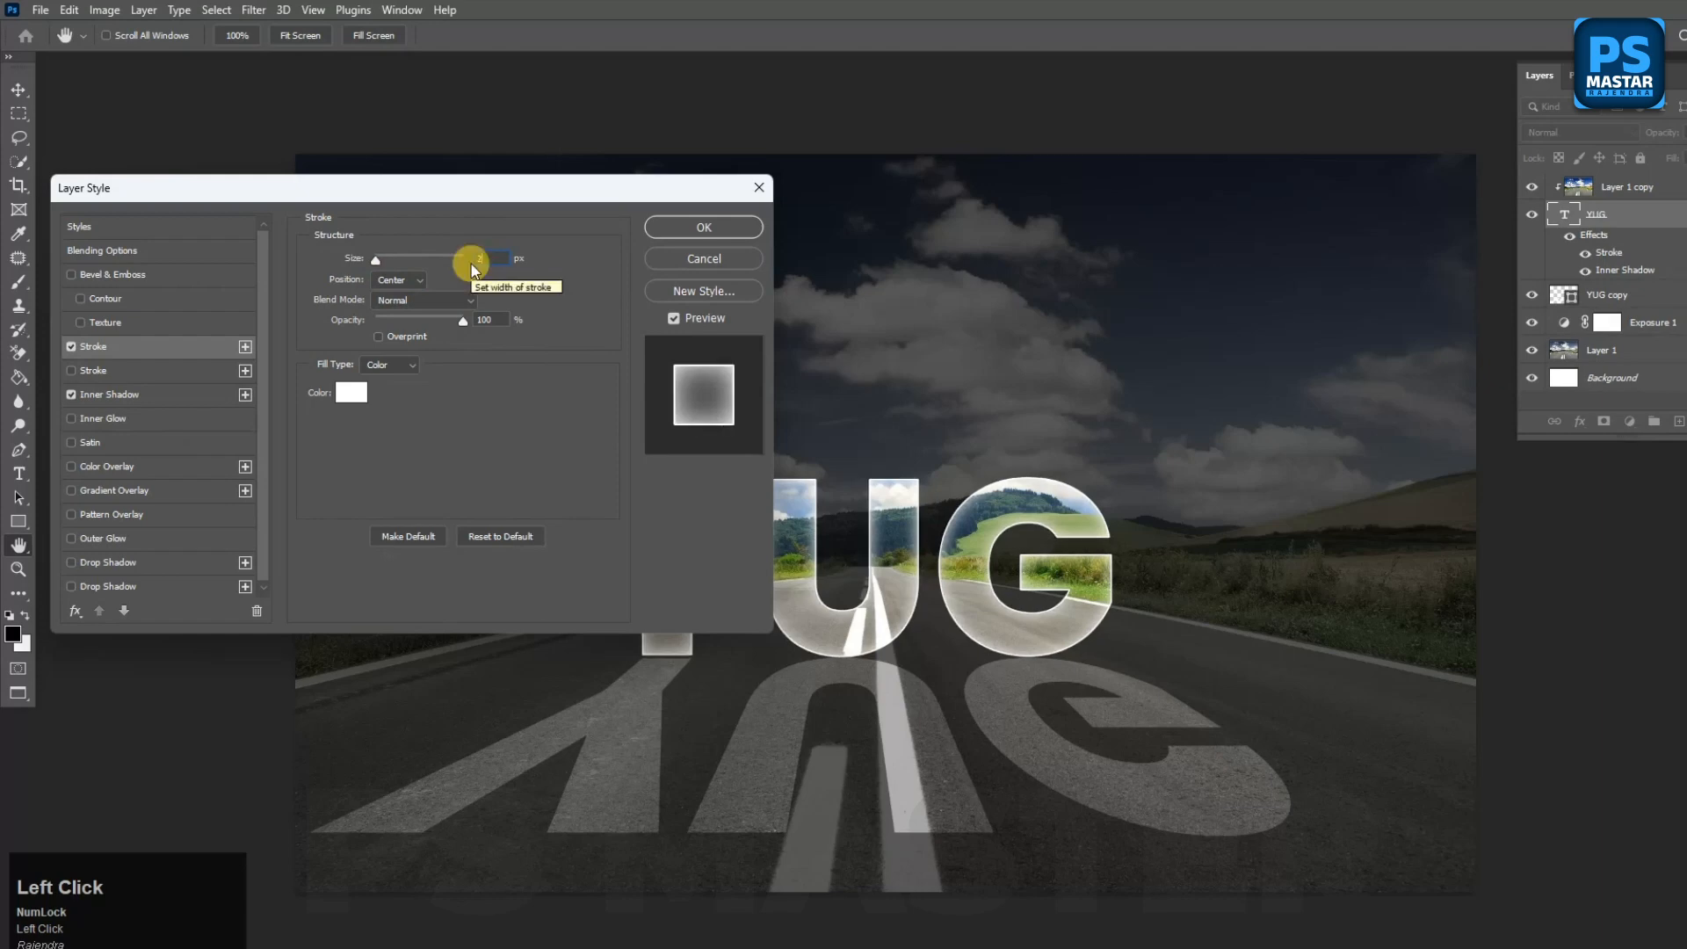
# Step: Add a white Drop Shadow to the YUG text with its blend mode set to Overlay, and apply the layer styles
pyautogui.click(74, 562)
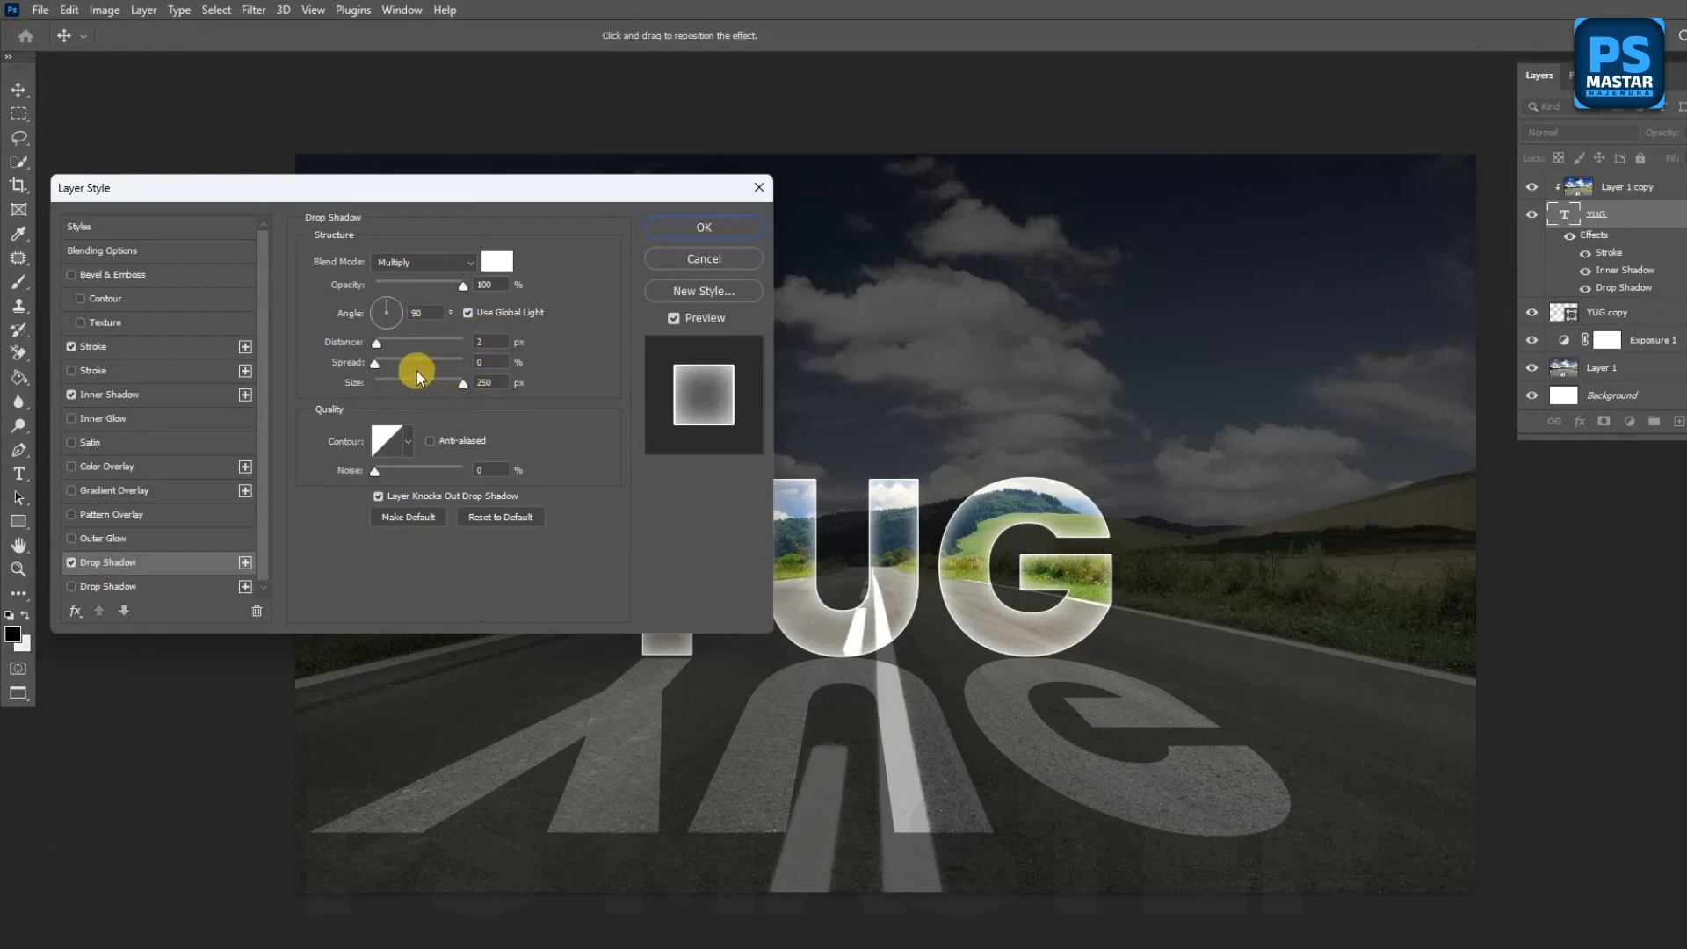
pyautogui.click(398, 278)
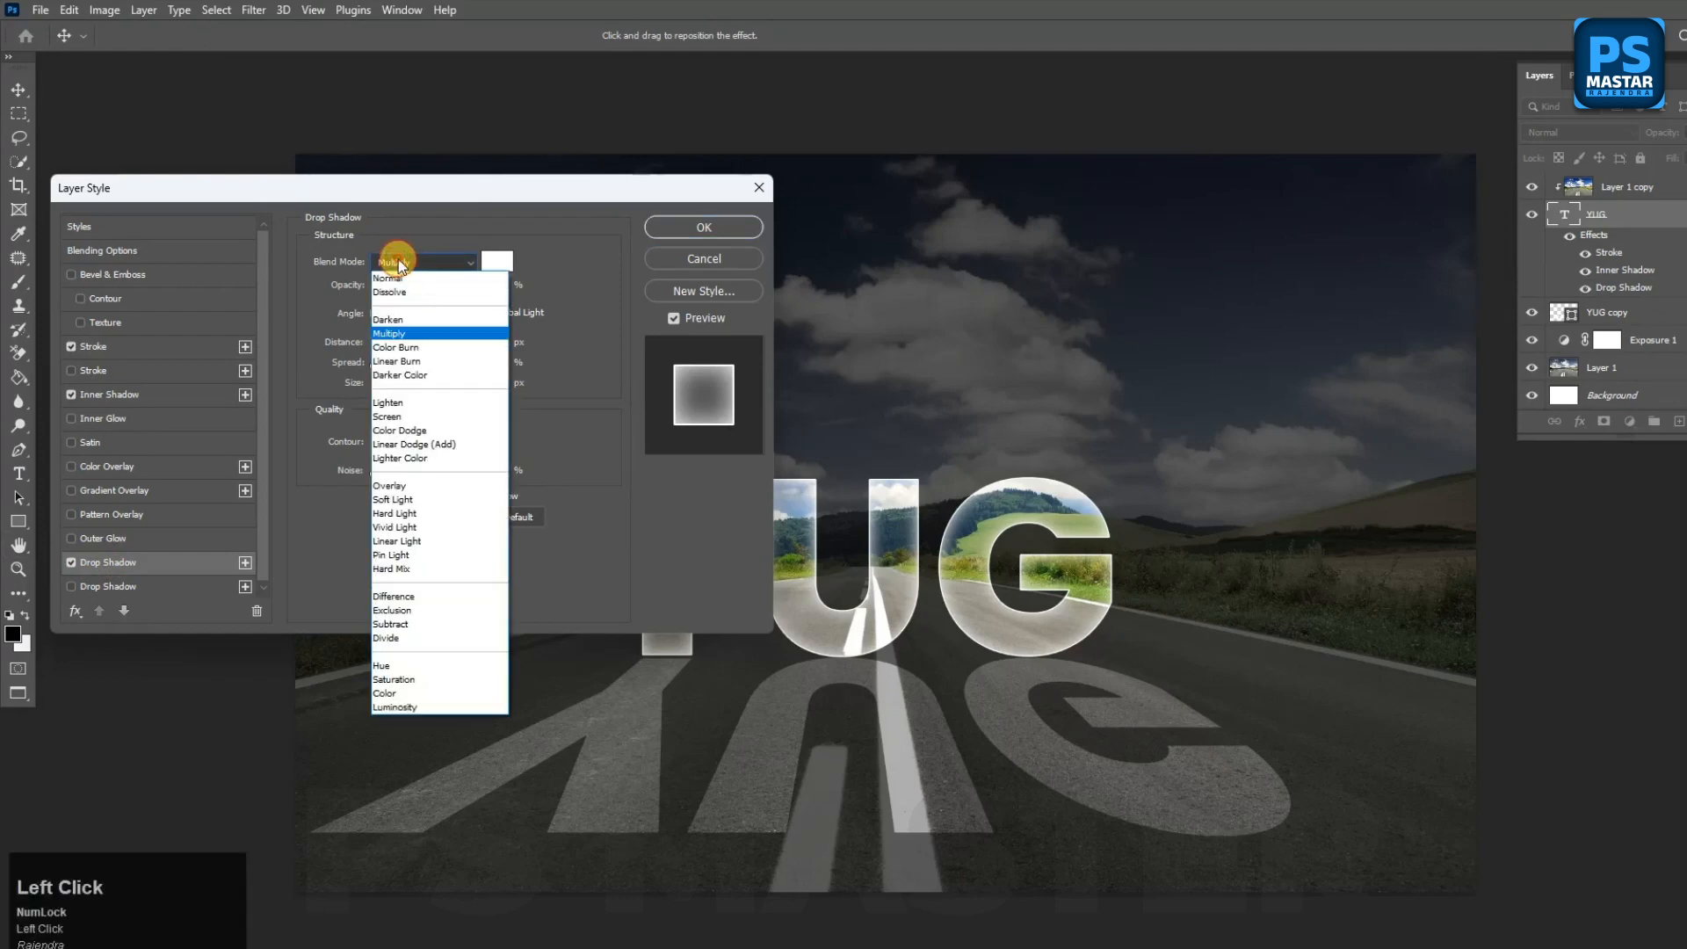
pyautogui.click(397, 276)
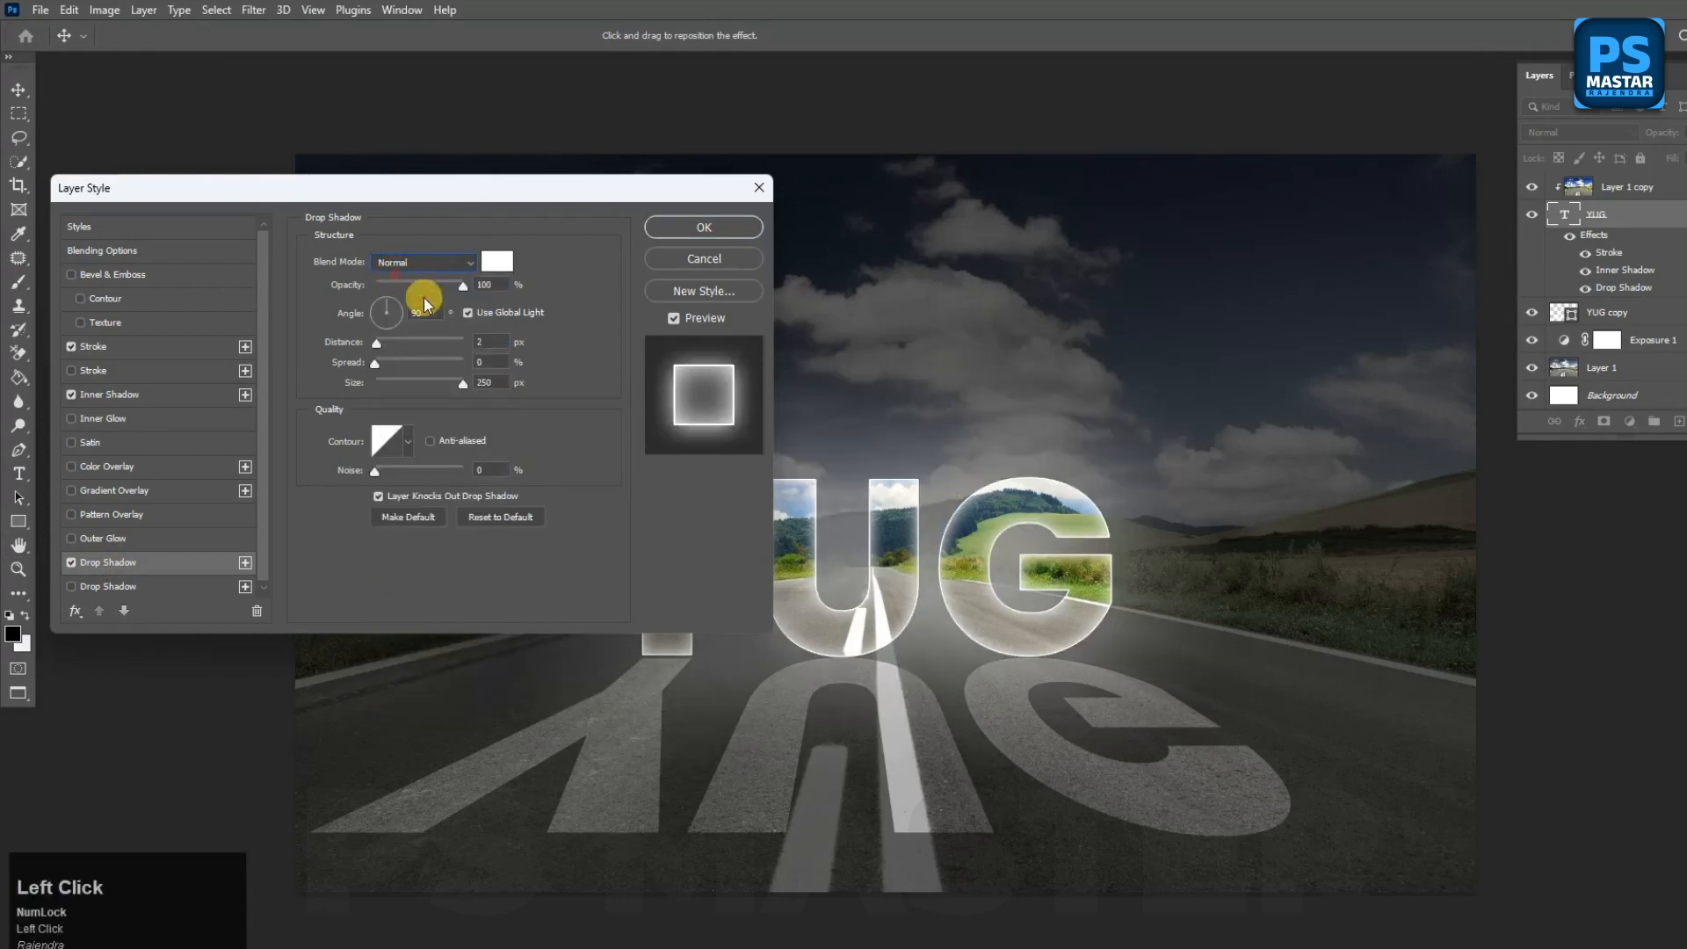
pyautogui.click(387, 263)
pyautogui.click(397, 340)
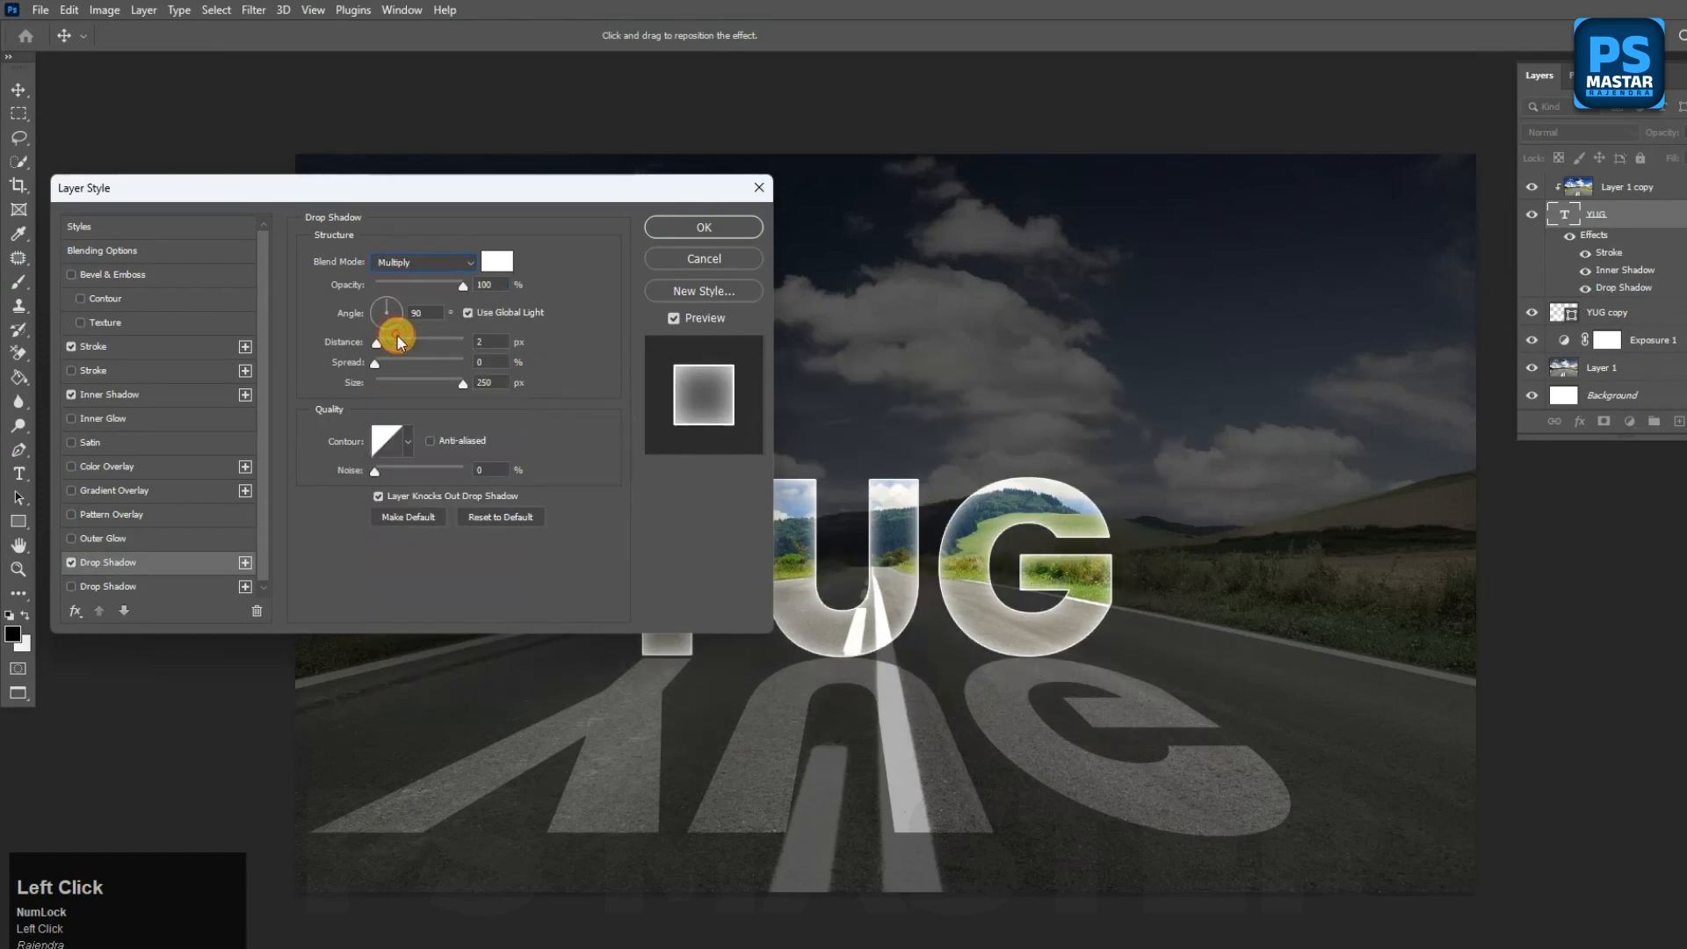
pyautogui.click(405, 262)
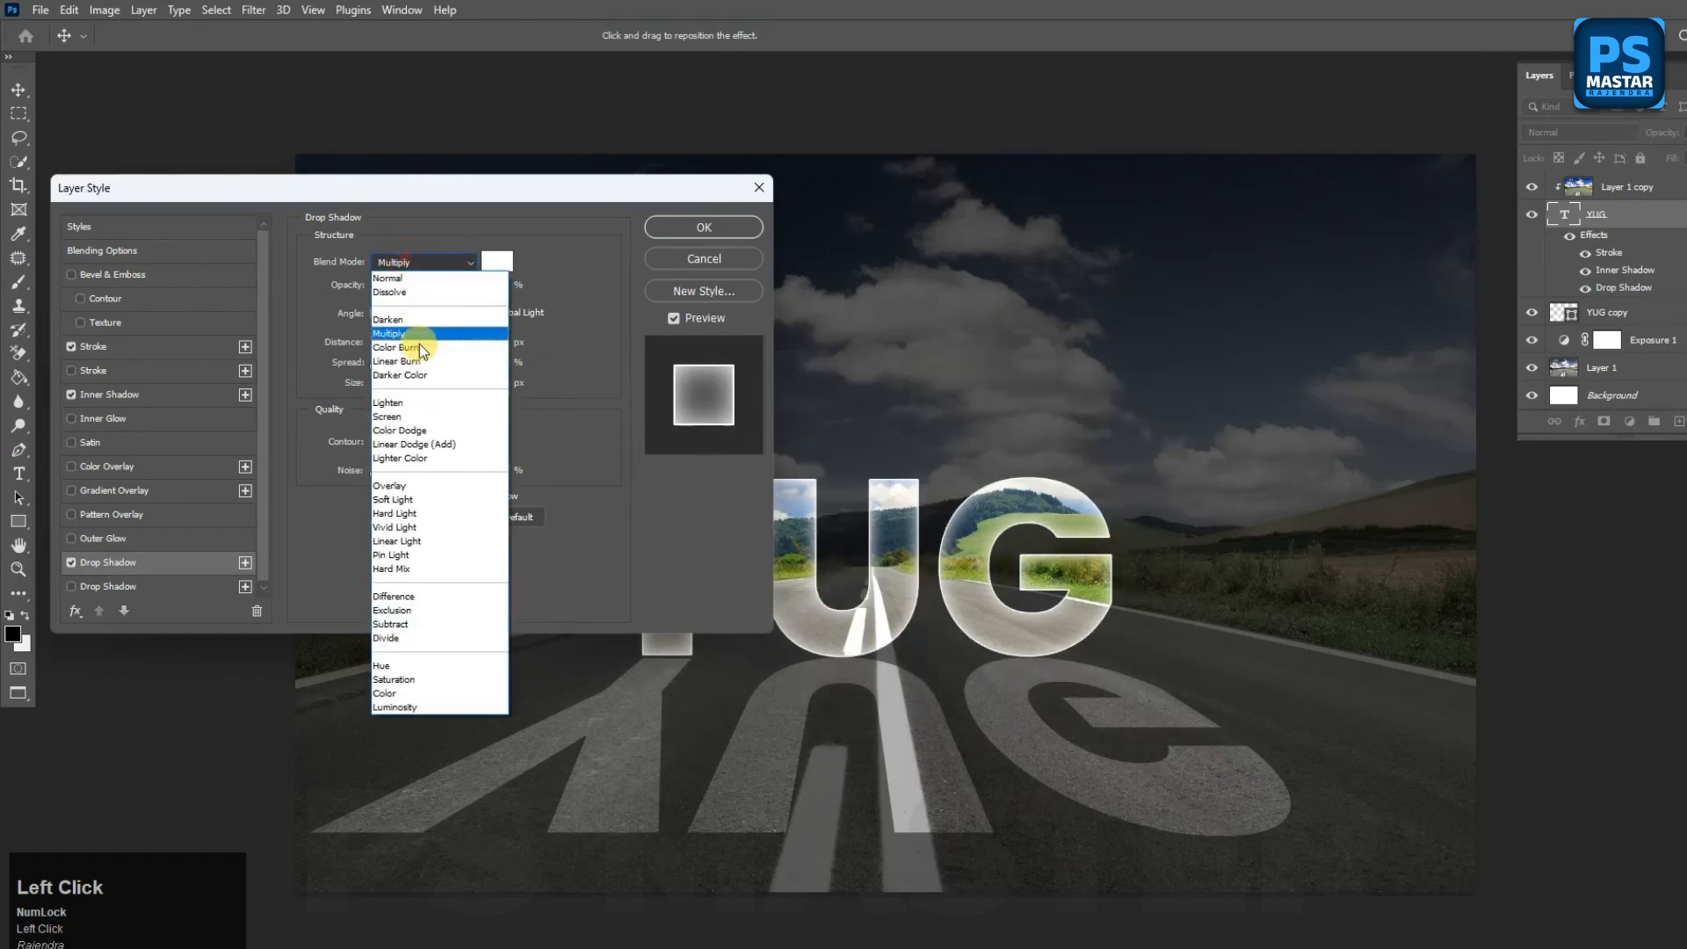
pyautogui.click(397, 483)
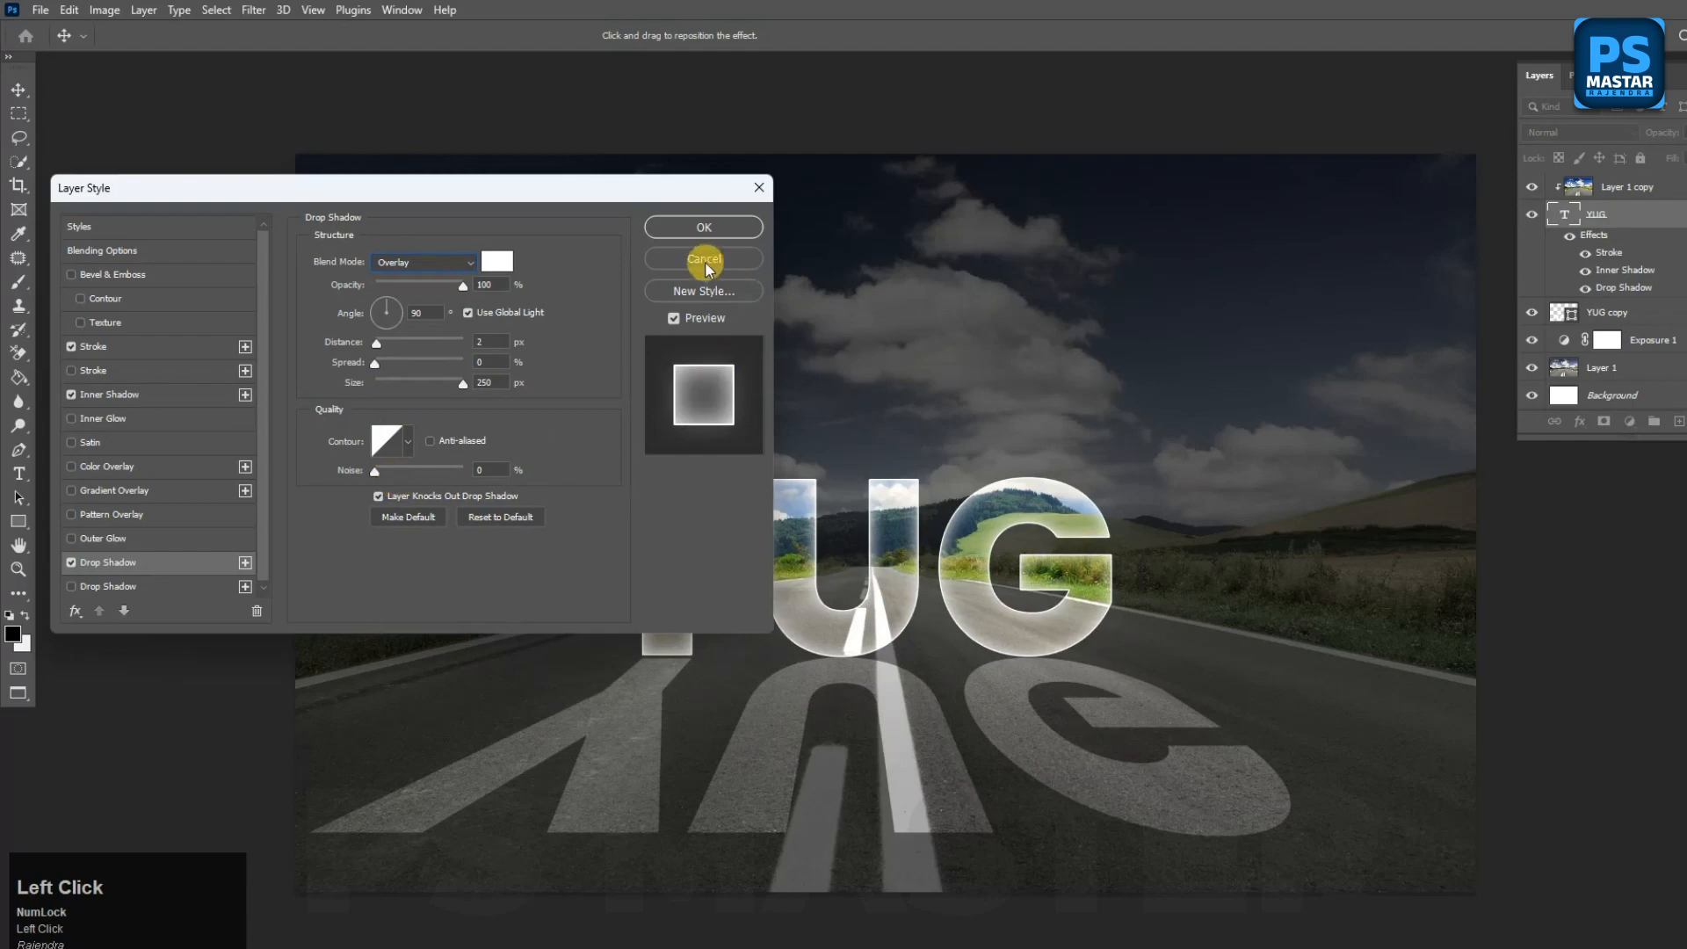
pyautogui.click(700, 230)
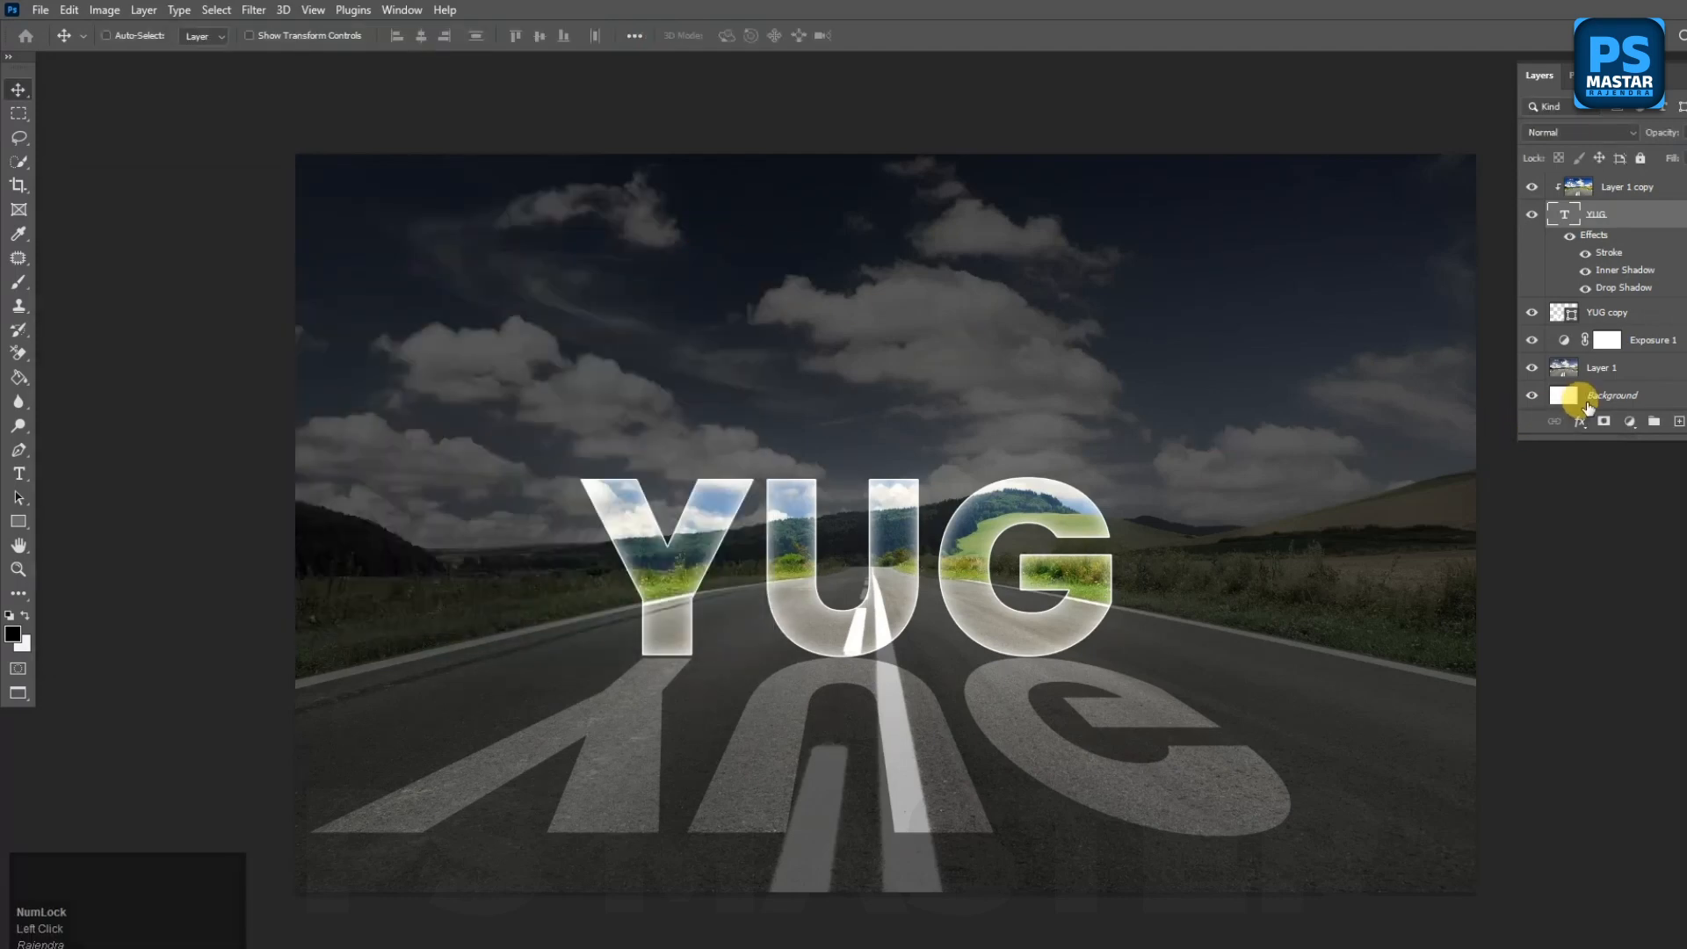
# Step: Transform the flipped YUG copy shape to nudge it slightly downward on the road, away from the standing text
pyautogui.click(1642, 321)
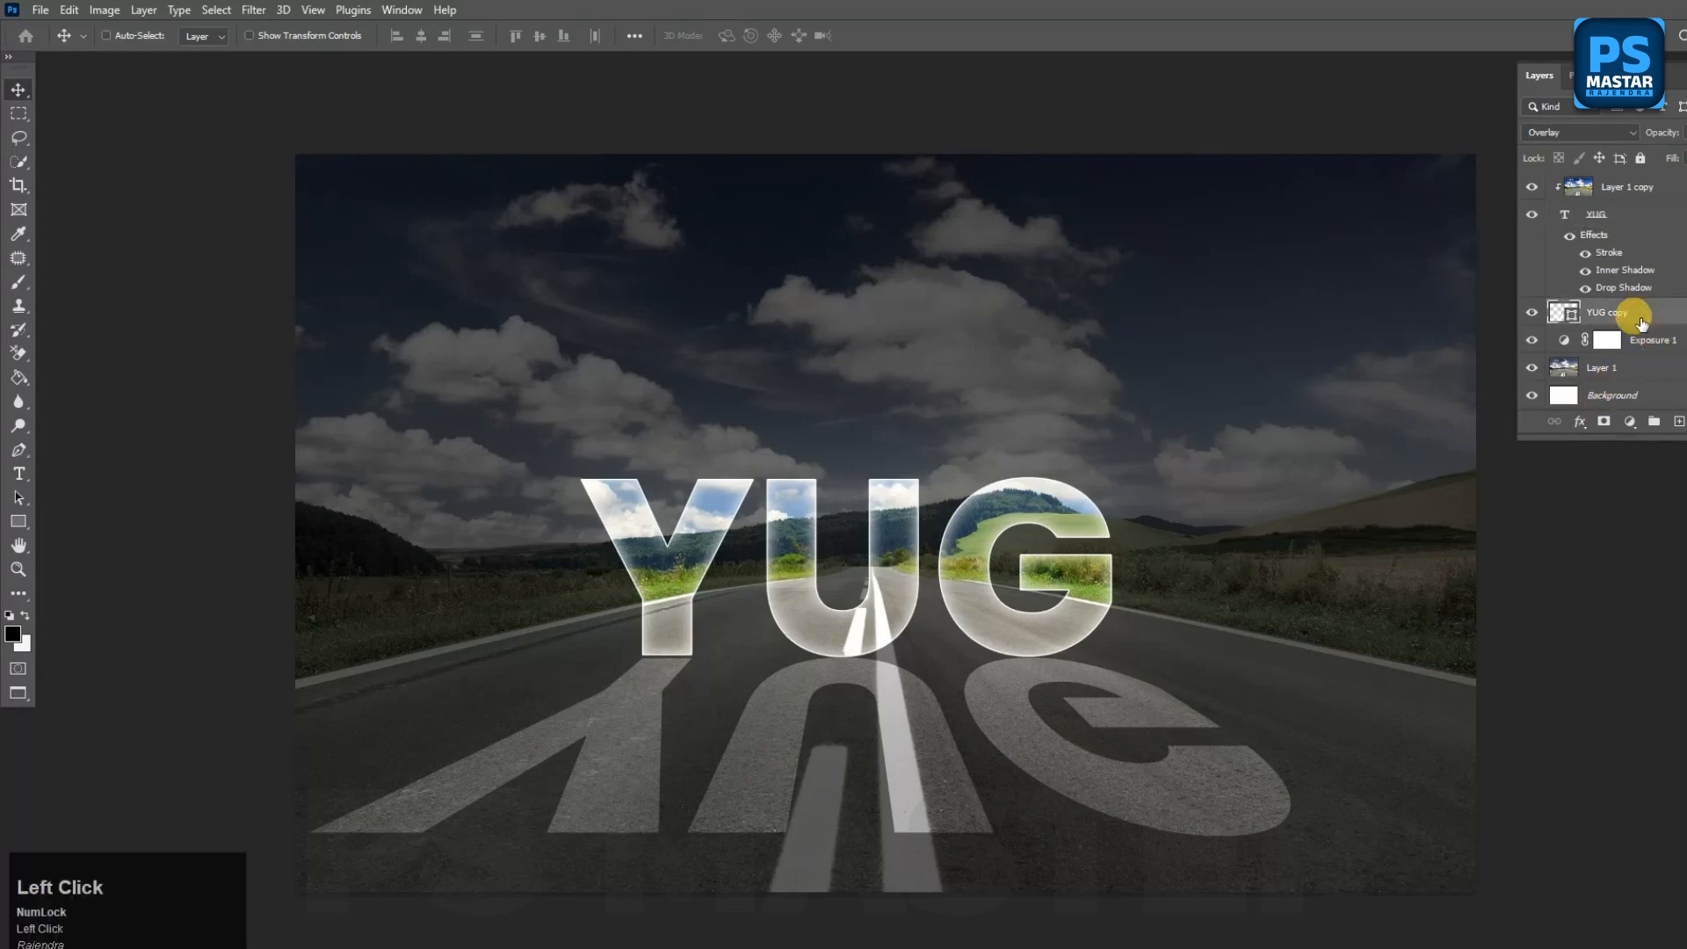
pyautogui.click(1531, 312)
pyautogui.click(1531, 312)
pyautogui.hotkey('ctrl', 't')
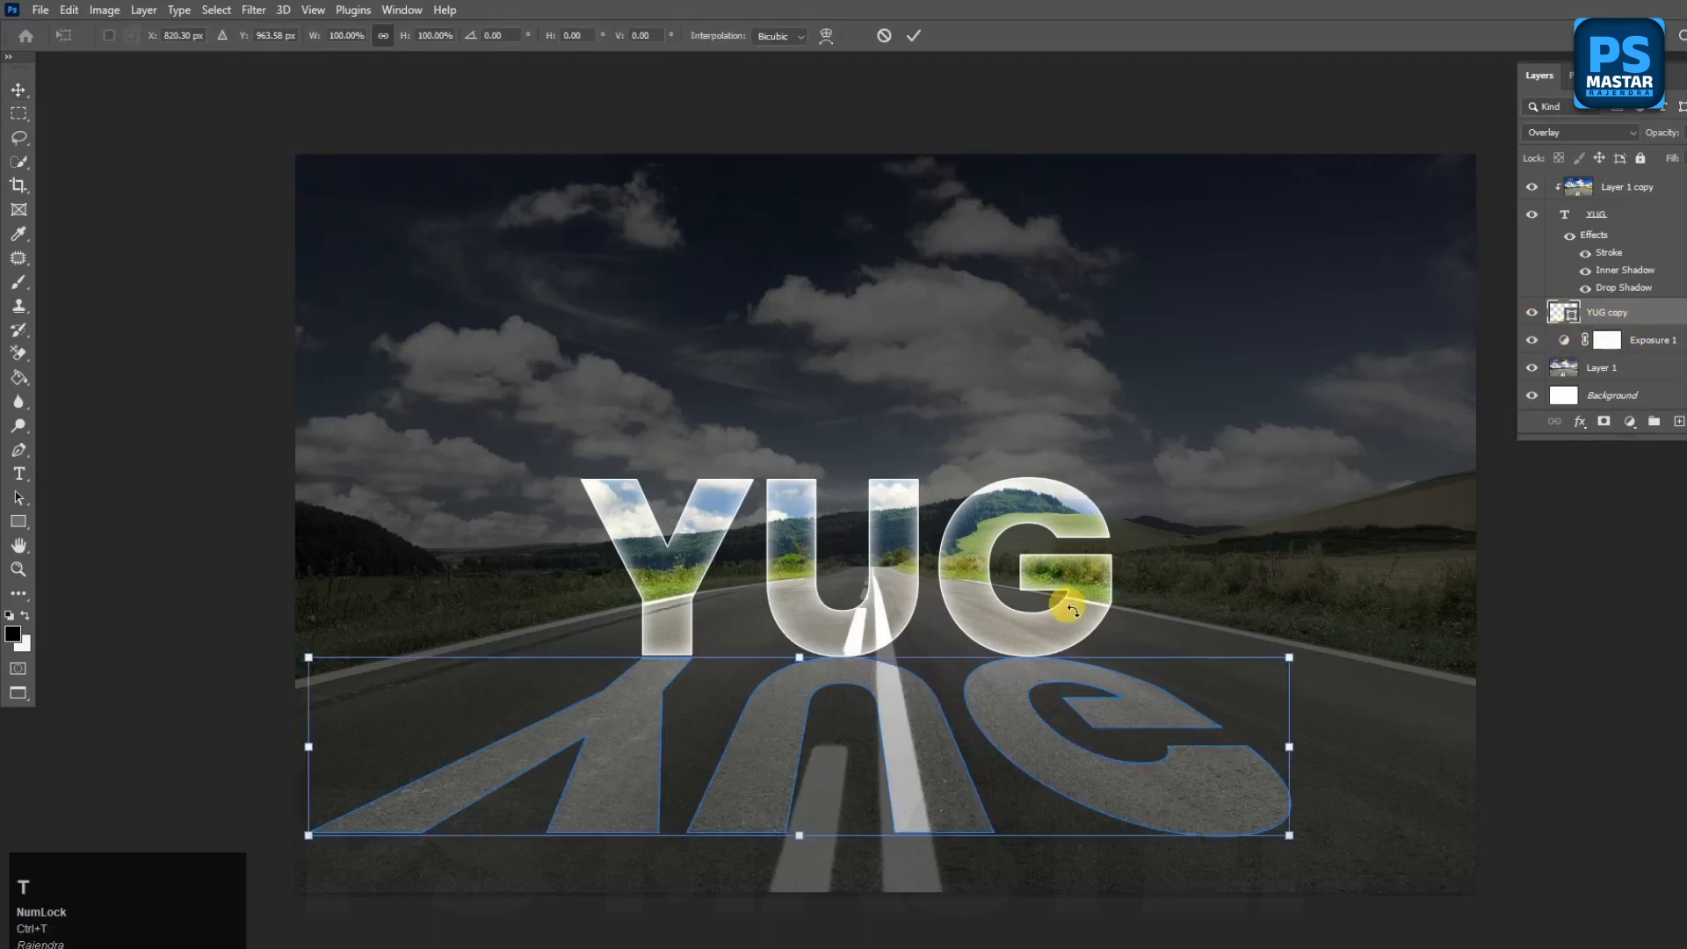
pyautogui.press('Down')
pyautogui.press('Down')
pyautogui.press('Return')
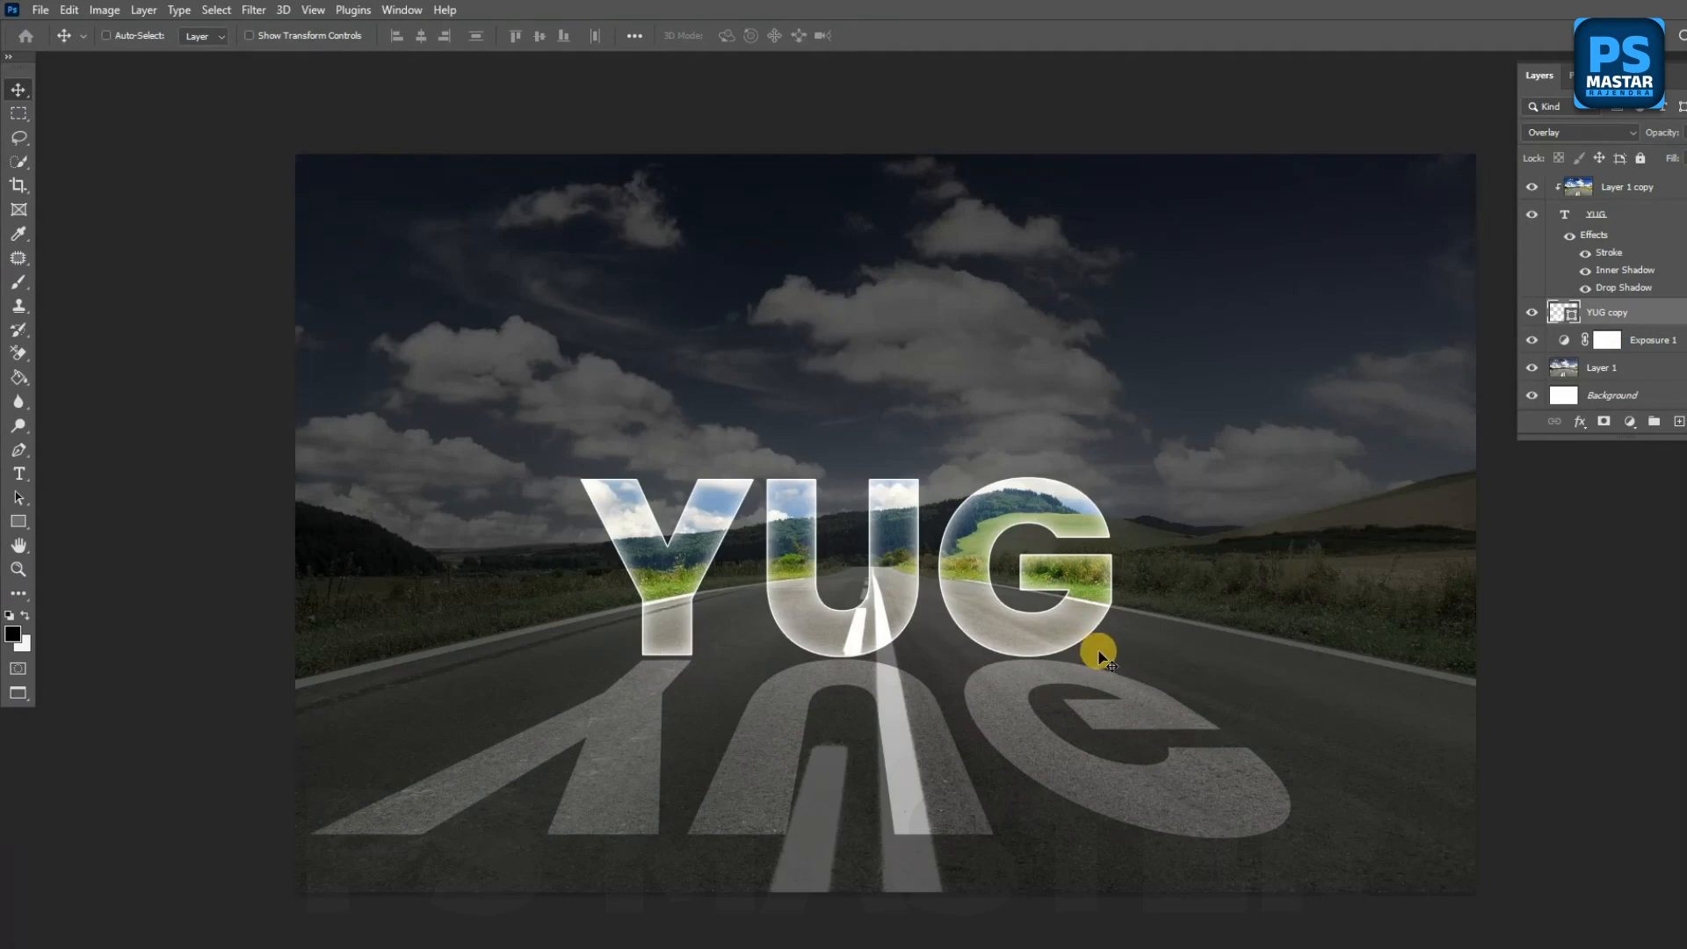
# Step: Lower the Exposure value of the Exposure 1 adjustment layer slightly further to darken the background photo
pyautogui.click(1624, 369)
pyautogui.doubleClick(1563, 339)
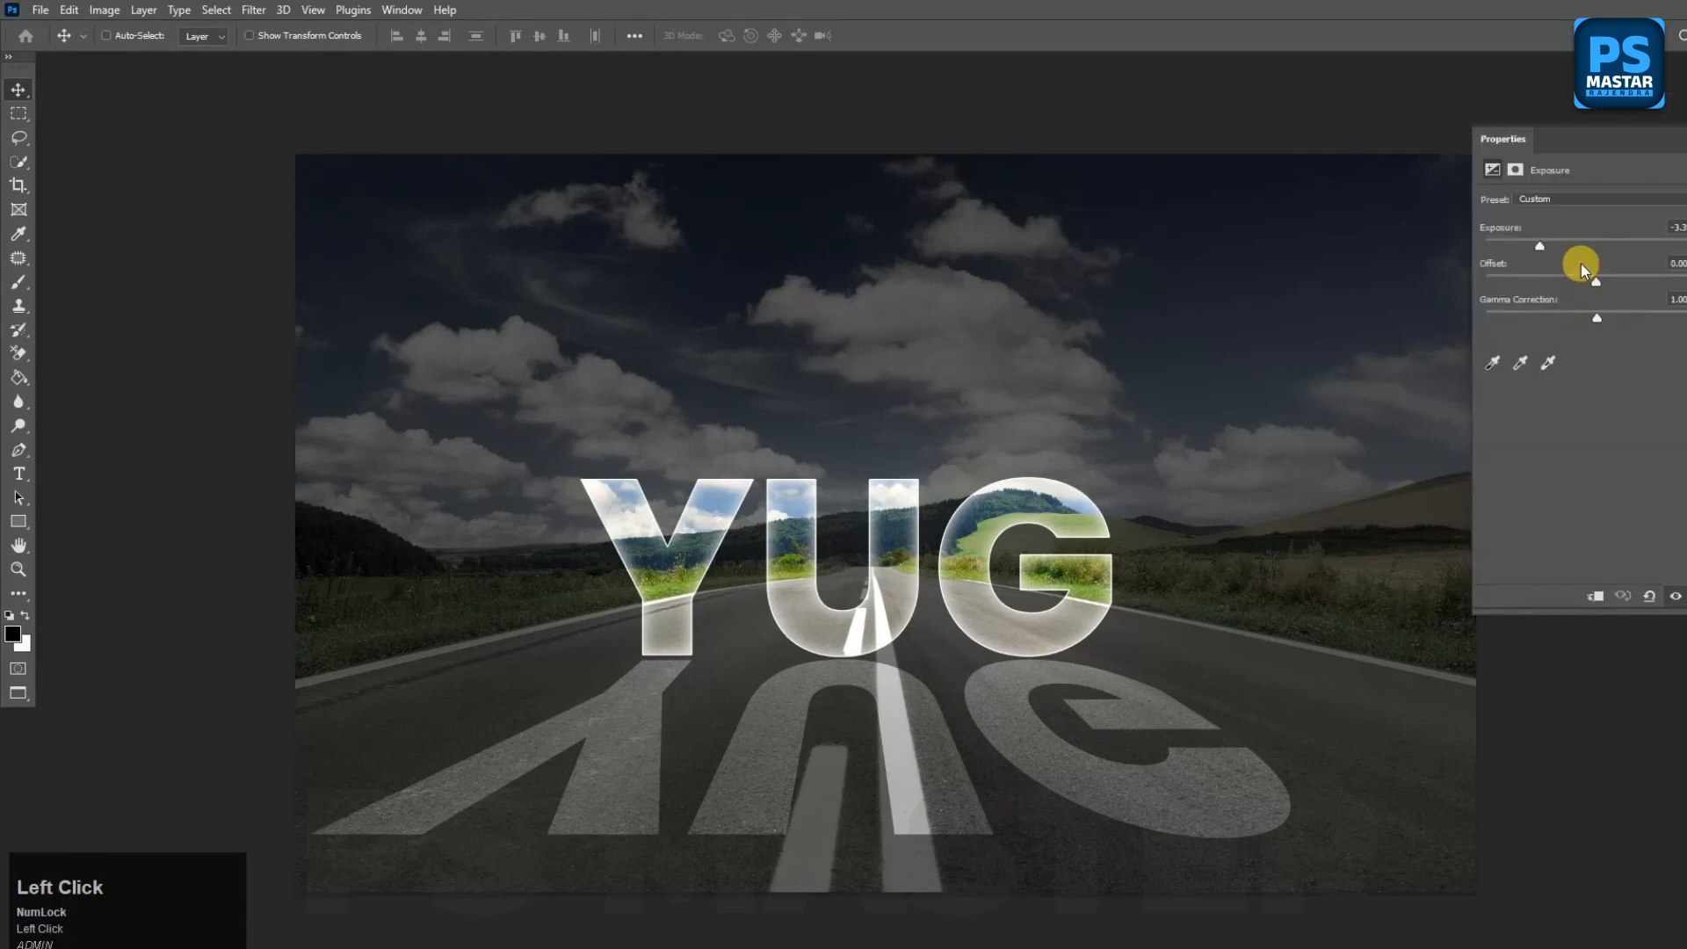
pyautogui.moveTo(1532, 240); pyautogui.dragTo(1530, 239)
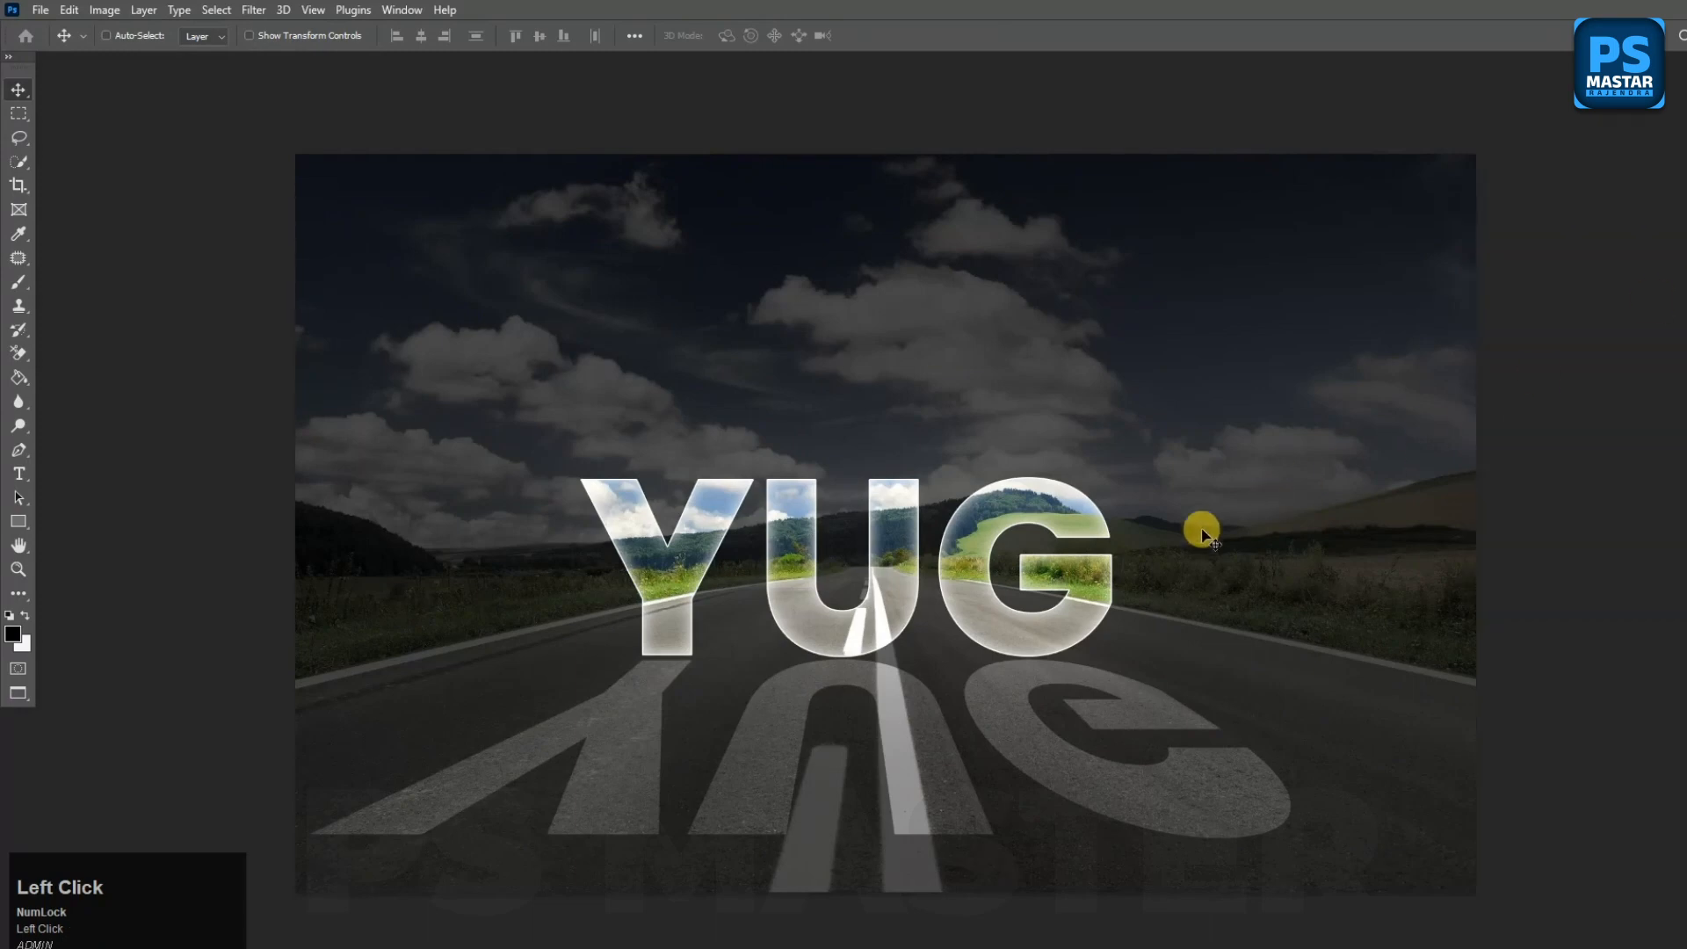
pyautogui.keyDown('alt'); pyautogui.scroll(2, 1067, 609); pyautogui.keyUp('alt')
pyautogui.press('space')
pyautogui.moveTo(987, 639); pyautogui.dragTo(1003, 594)
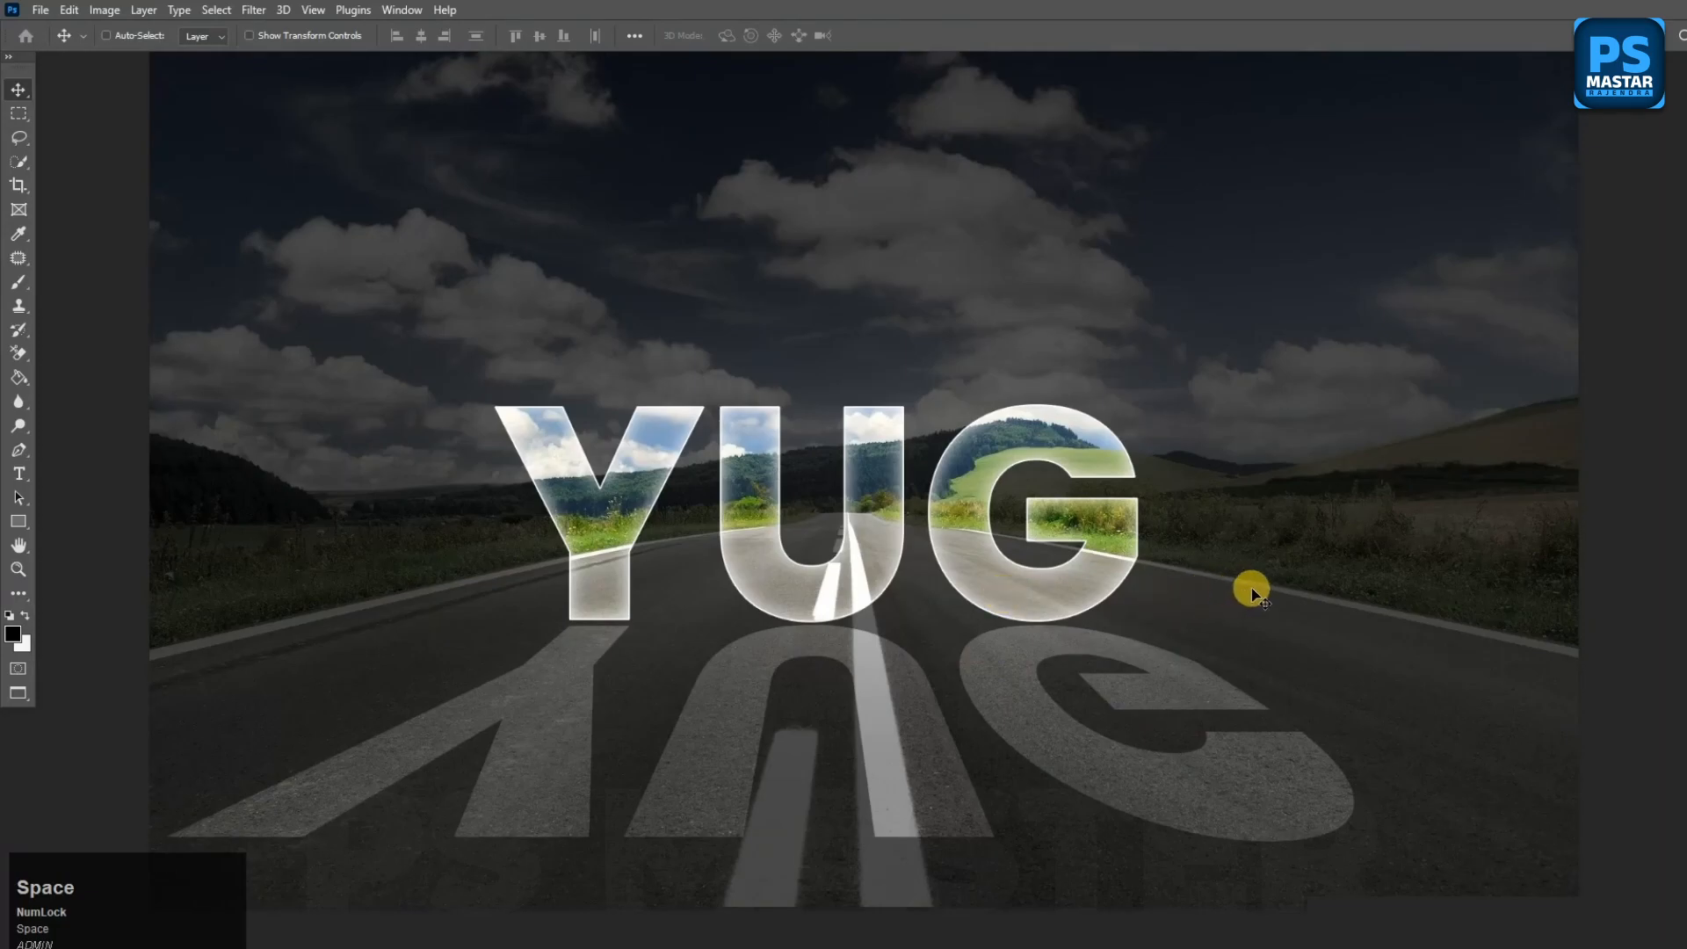